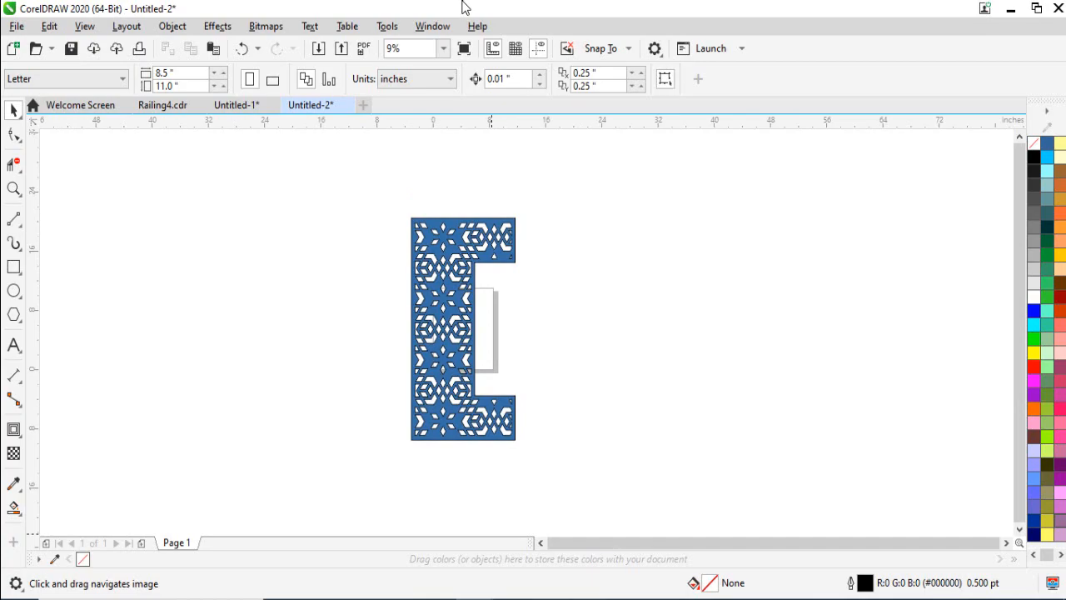
# - Review the part's toolpaths in SheetCam and the dimensioned C-shape sketch in Paint
pyautogui.hotkey('alt', 'Tab')
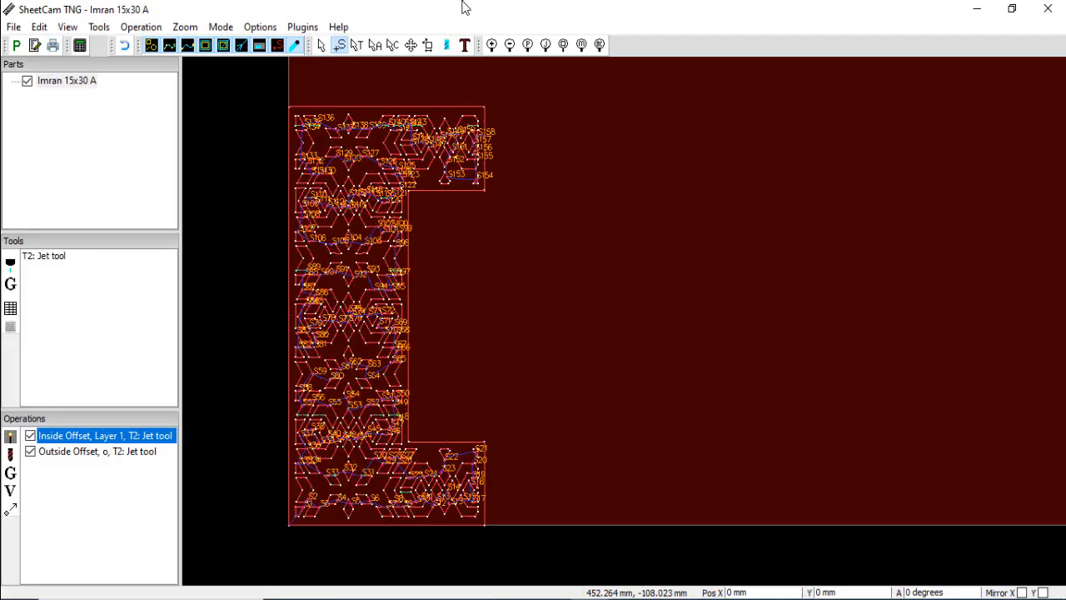
pyautogui.hotkey('alt', 'Tab')
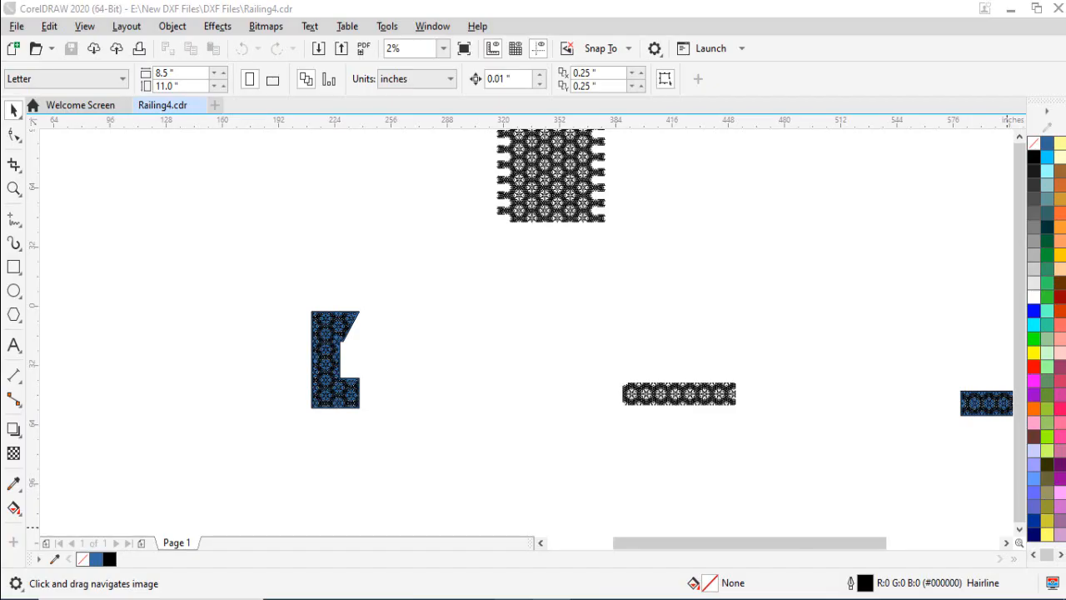
pyautogui.moveTo(513, 599)
pyautogui.click(534, 595)
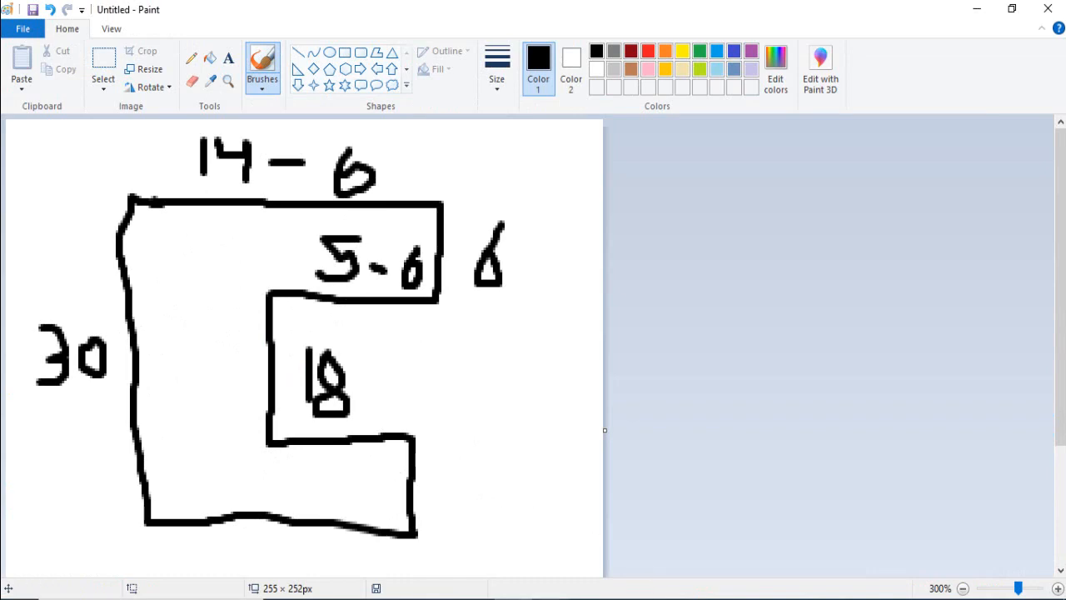
# - Switch to CorelDRAW and examine the large hexagonal lattice pattern in Railing4.cdr
pyautogui.hotkey('alt', 'Tab')
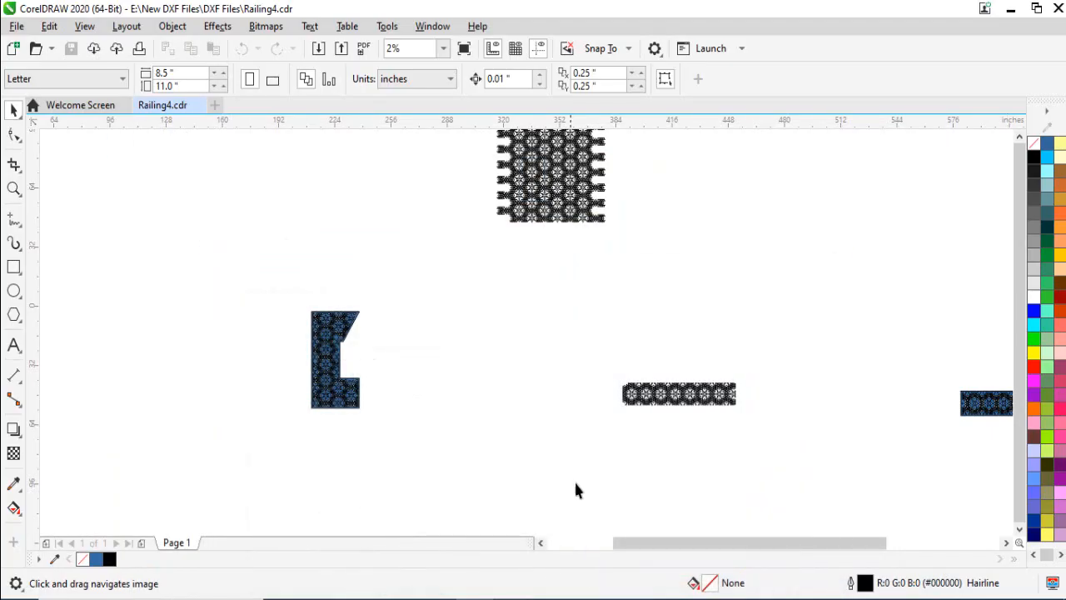
pyautogui.moveTo(550, 276); pyautogui.dragTo(535, 366)
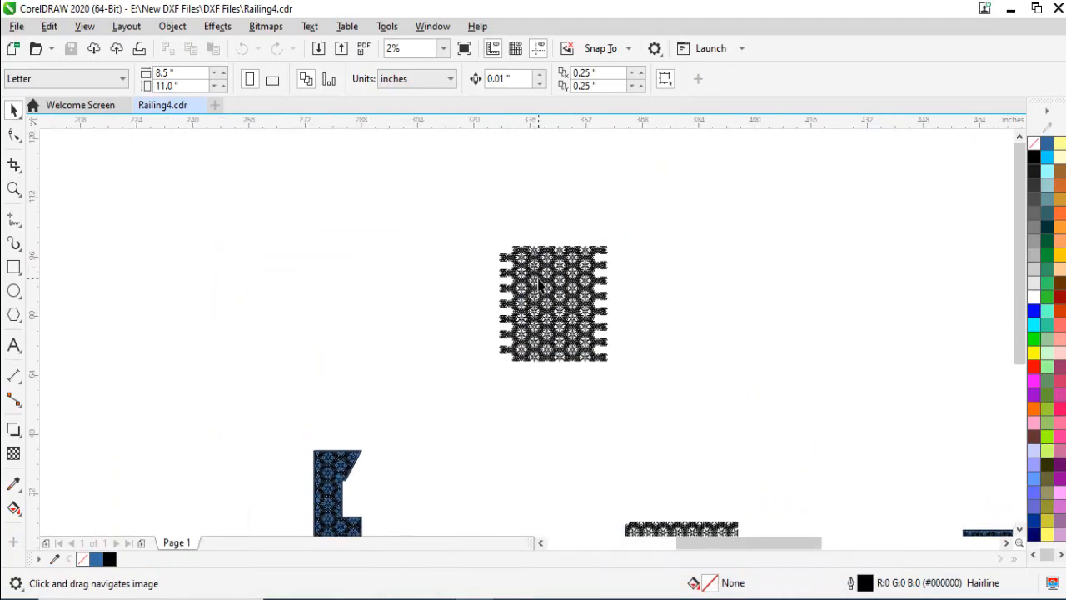
pyautogui.scroll(3, 579, 306)
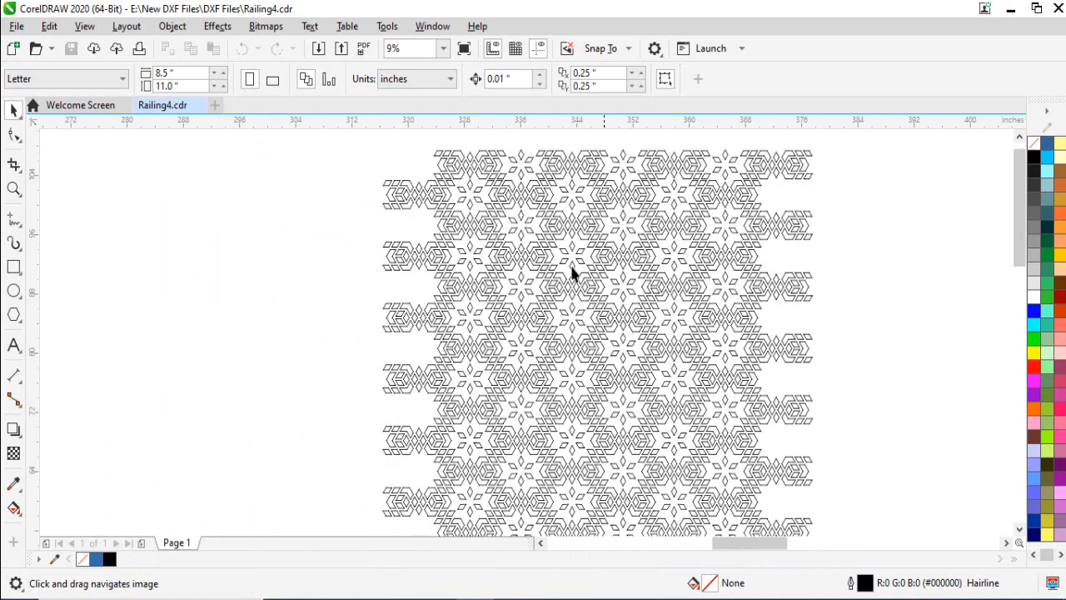
pyautogui.scroll(-2, 626, 305)
pyautogui.moveTo(626, 305); pyautogui.dragTo(555, 321)
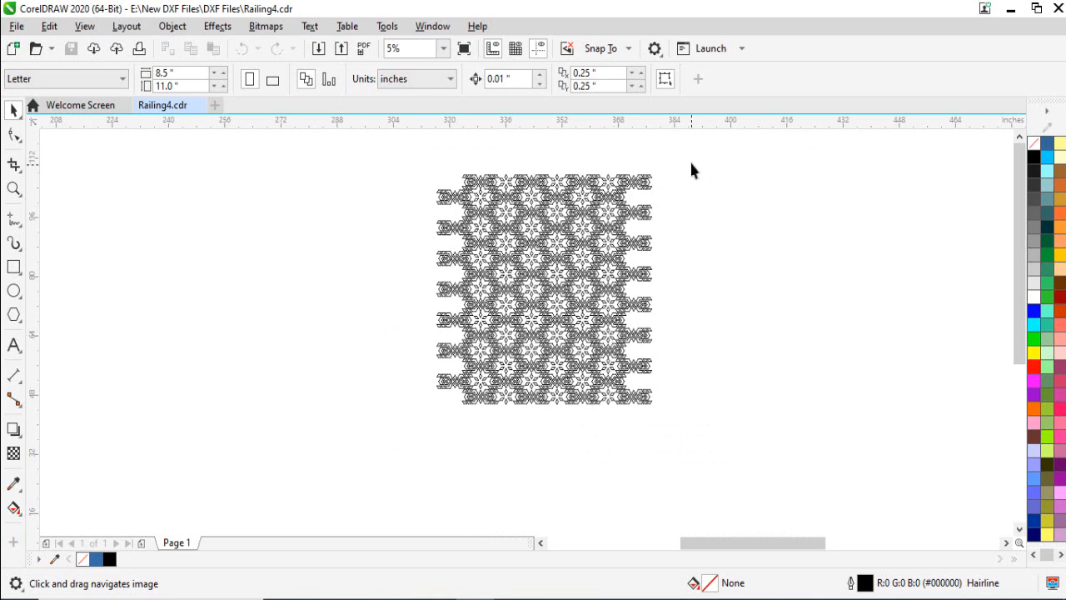
# - Create a new Letter-size RGB document and draw a rectangle about 7.1 by 8.1 inches
pyautogui.click(216, 105)
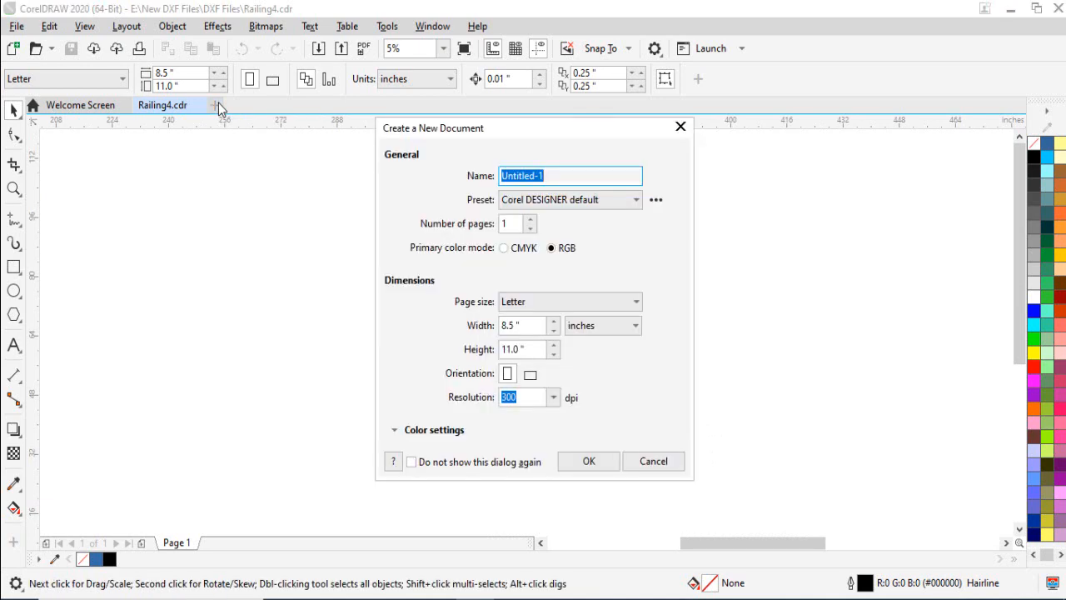
pyautogui.click(606, 463)
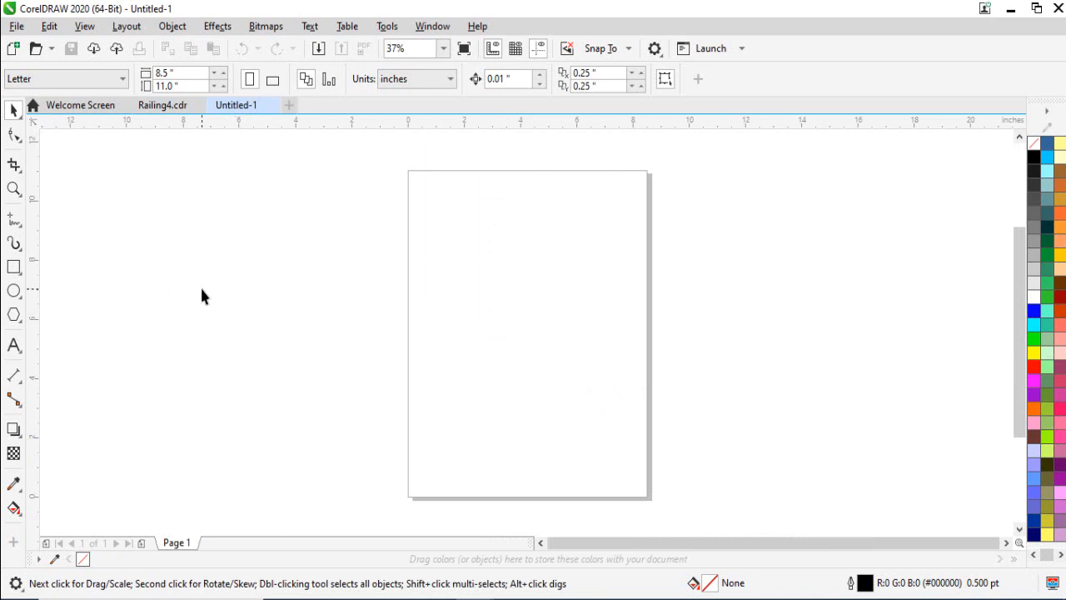
pyautogui.click(14, 267)
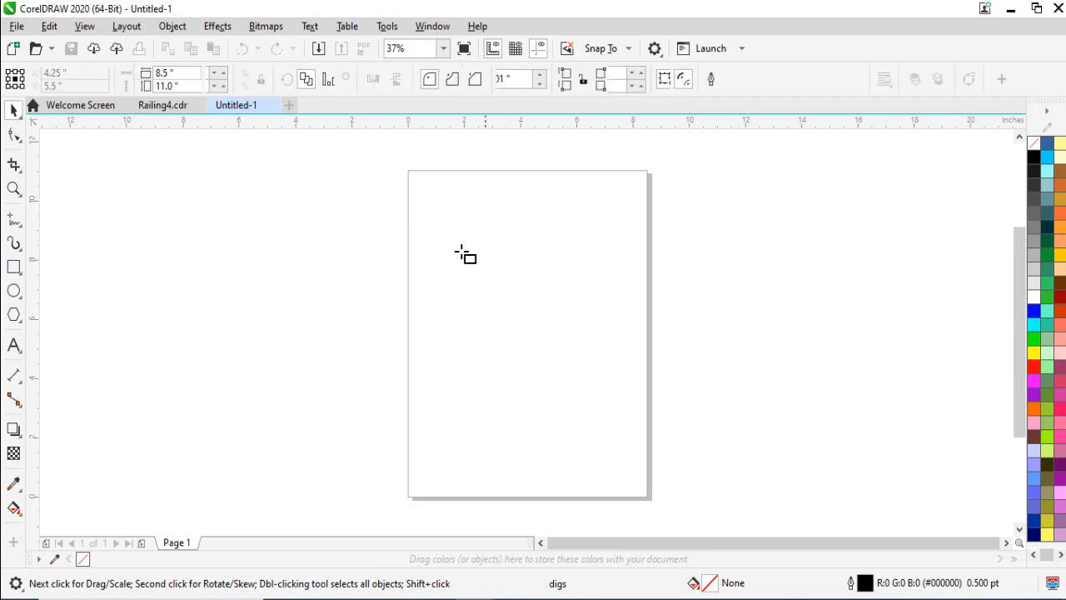
pyautogui.moveTo(364, 199)
pyautogui.mouseDown()
pyautogui.moveTo(511, 405)
pyautogui.moveTo(563, 439)
pyautogui.mouseUp()
pyautogui.click(13, 109)
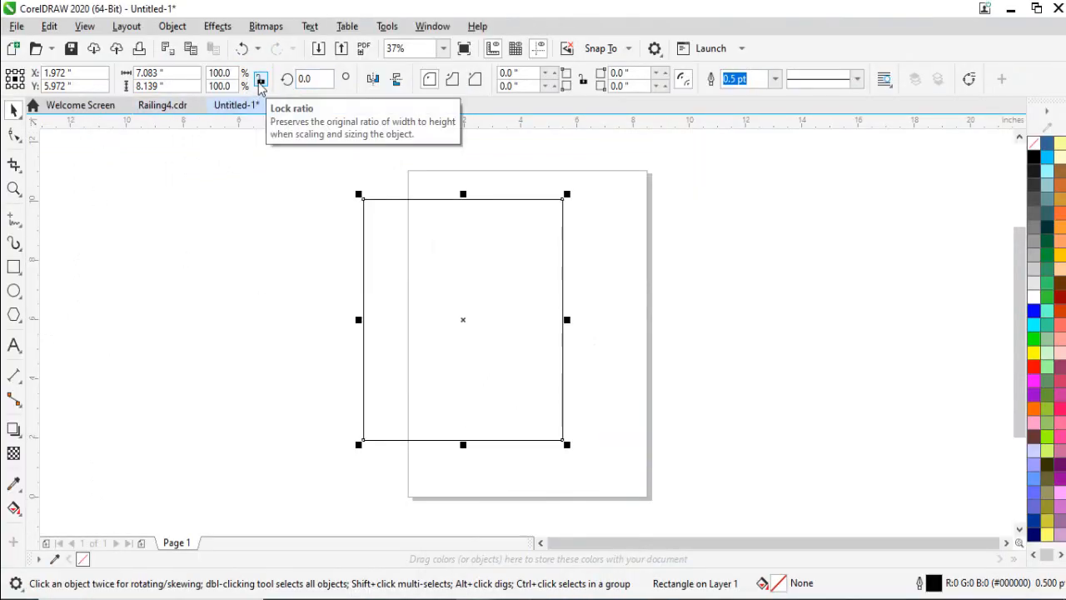
# - Unlock the rectangle's proportions and set its size to 14.75 inches wide by 30 inches high
pyautogui.click(261, 80)
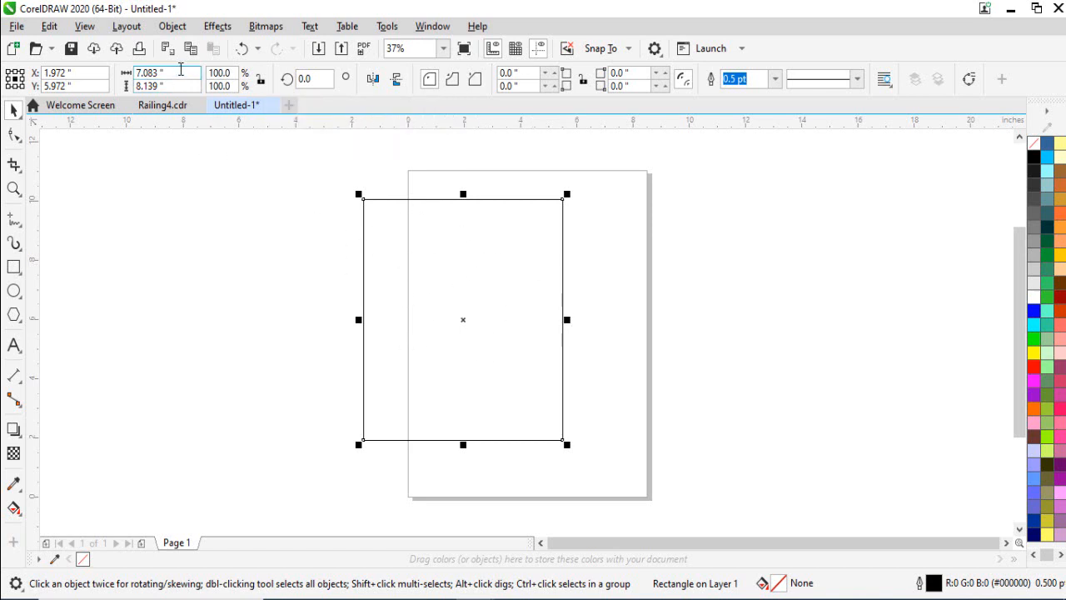
pyautogui.click(181, 69)
pyautogui.write('14.75')
pyautogui.press('Return')
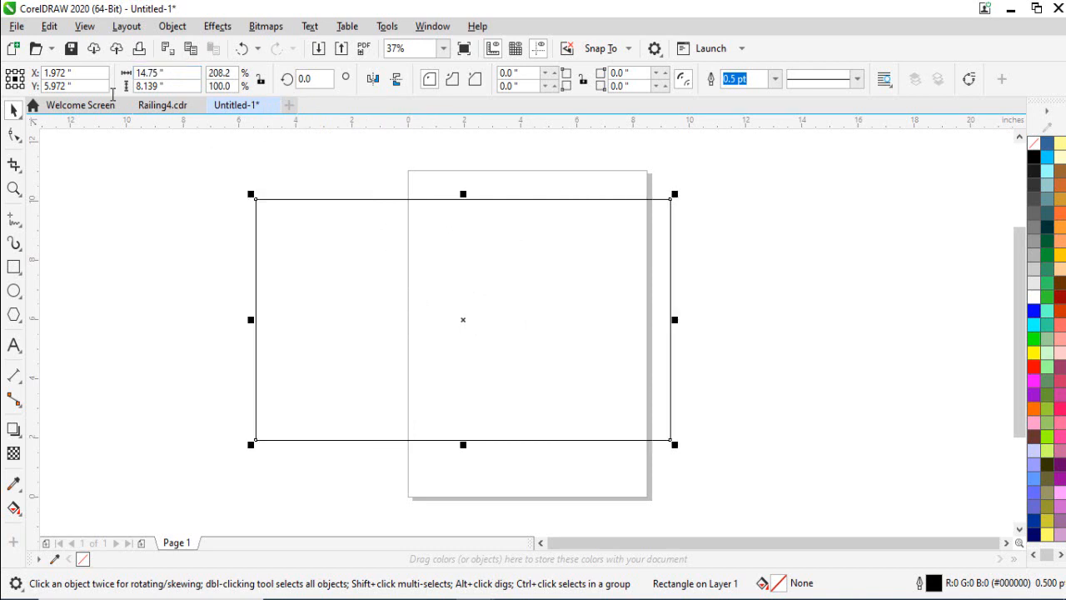
pyautogui.click(134, 89)
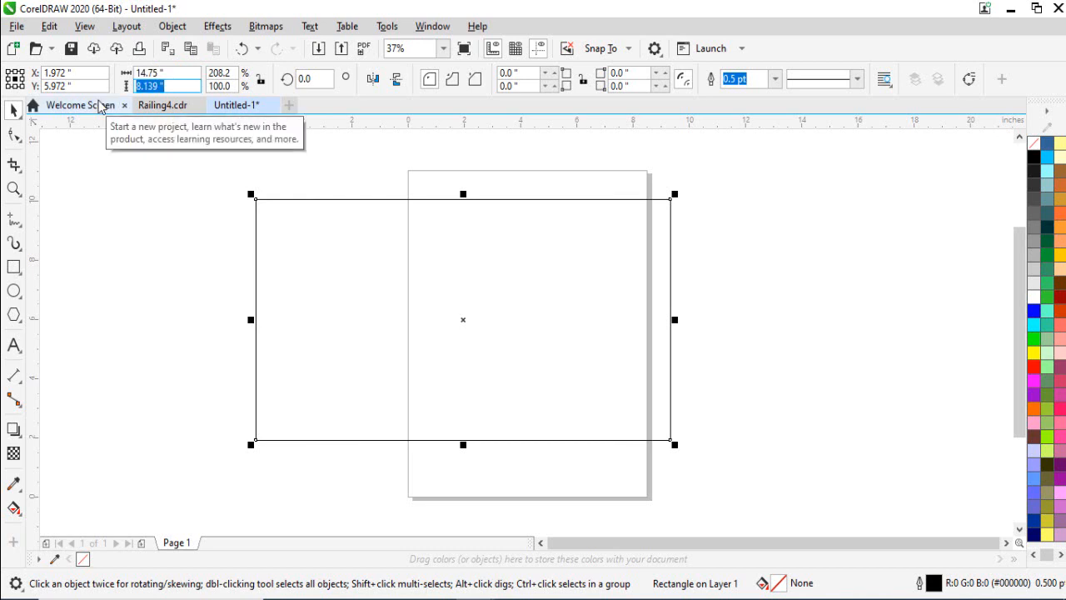
pyautogui.write('30')
pyautogui.press('Return')
# - Check the cutout dimensions on the Paint sketch and draw a second rectangle about 13.3 by 16.9 inches beside the first in CorelDRAW
pyautogui.scroll(-2, 324, 202)
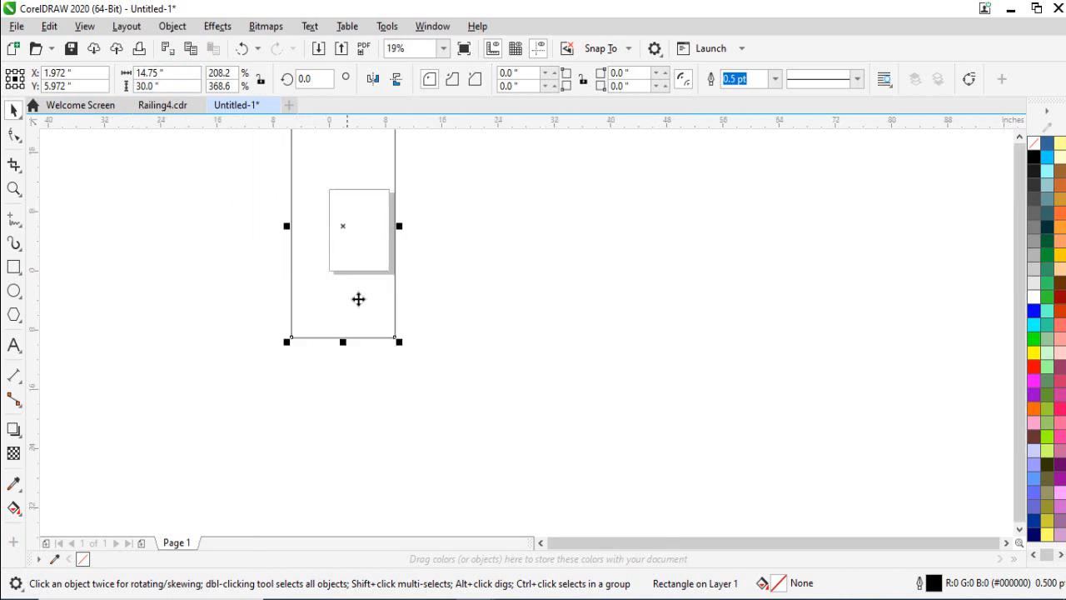
pyautogui.moveTo(359, 299)
pyautogui.mouseDown()
pyautogui.moveTo(361, 357)
pyautogui.moveTo(359, 341)
pyautogui.mouseUp()
pyautogui.hotkey('alt', 'Tab')
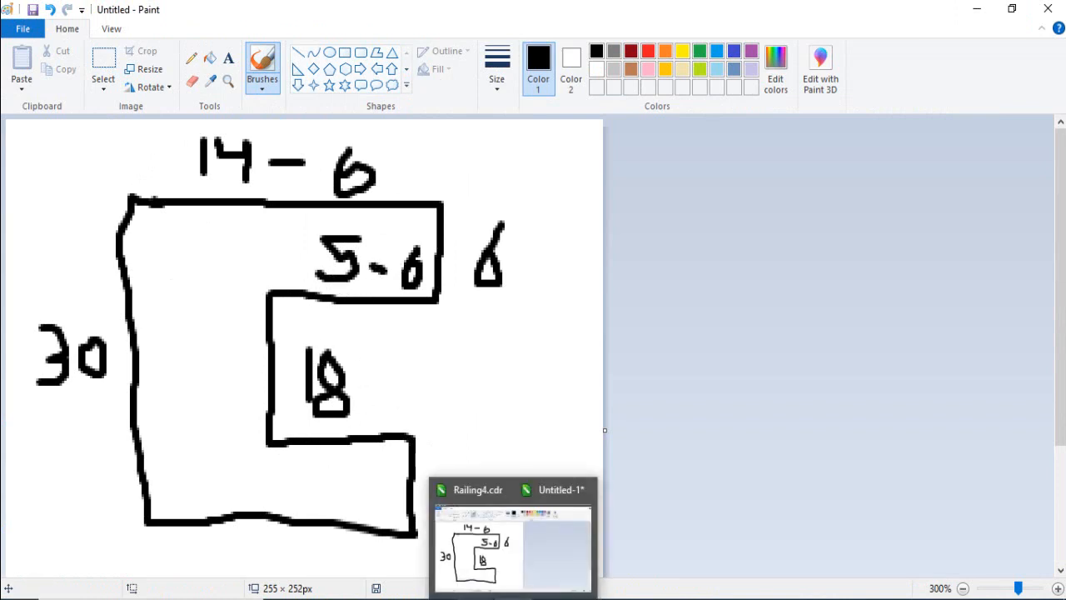
pyautogui.click(564, 519)
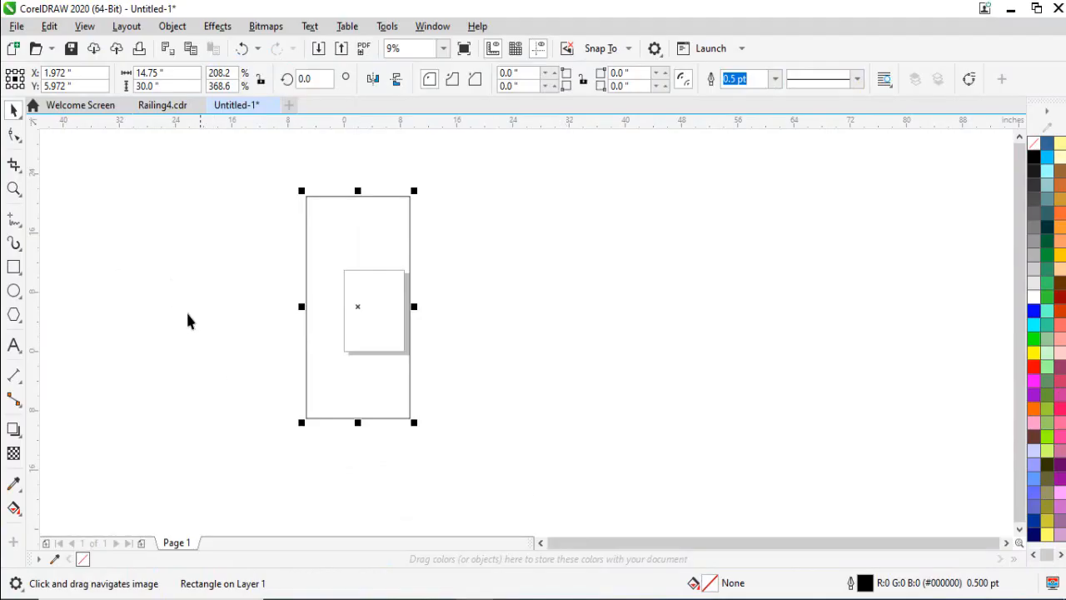
pyautogui.click(147, 286)
pyautogui.click(13, 266)
pyautogui.moveTo(446, 259)
pyautogui.mouseDown()
pyautogui.moveTo(466, 317)
pyautogui.moveTo(543, 387)
pyautogui.mouseUp()
pyautogui.click(13, 110)
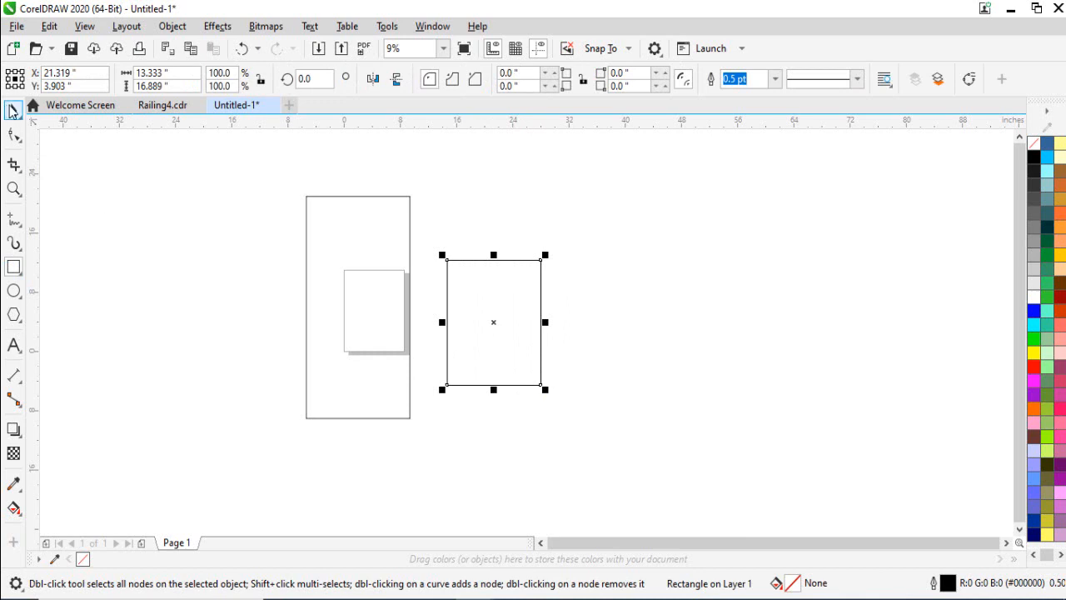
# - Set the second rectangle's size to 5+6/8 inches wide by 18 inches high
pyautogui.moveTo(191, 72); pyautogui.dragTo(94, 89)
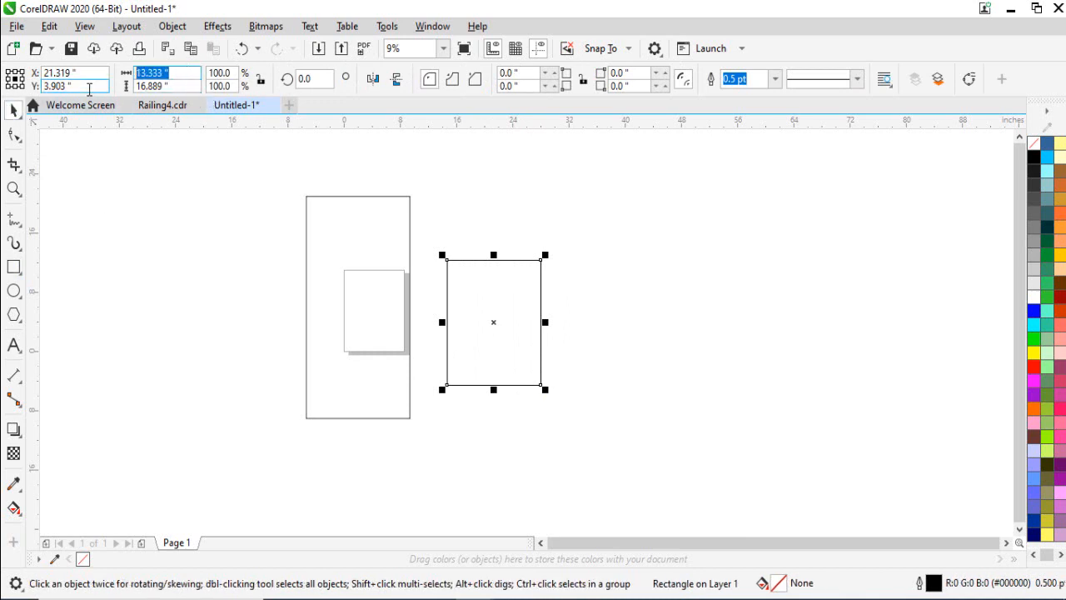
pyautogui.write('5+6/8')
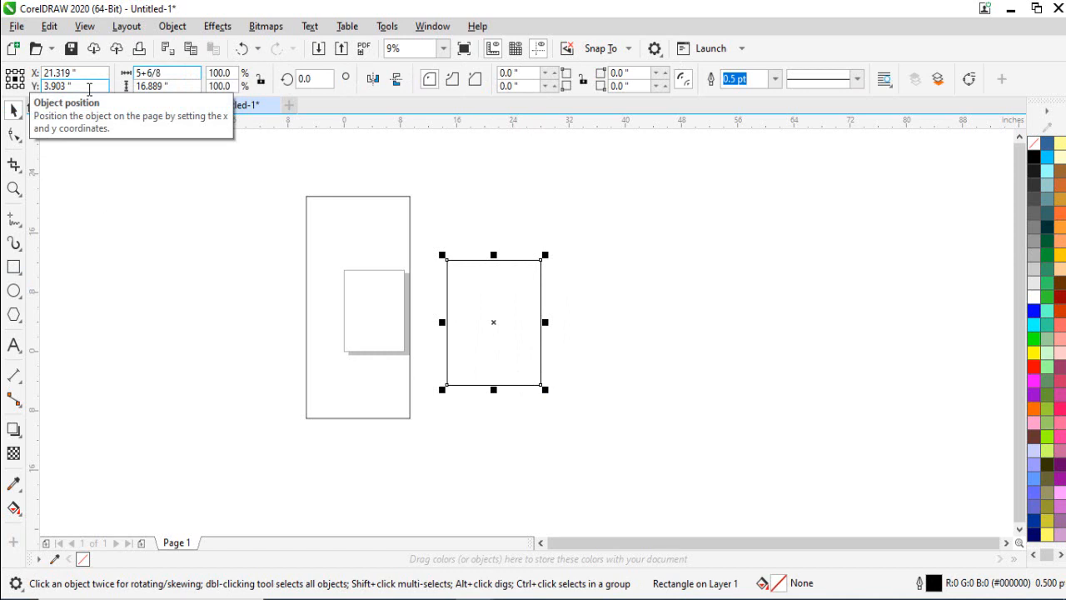
pyautogui.press('Return')
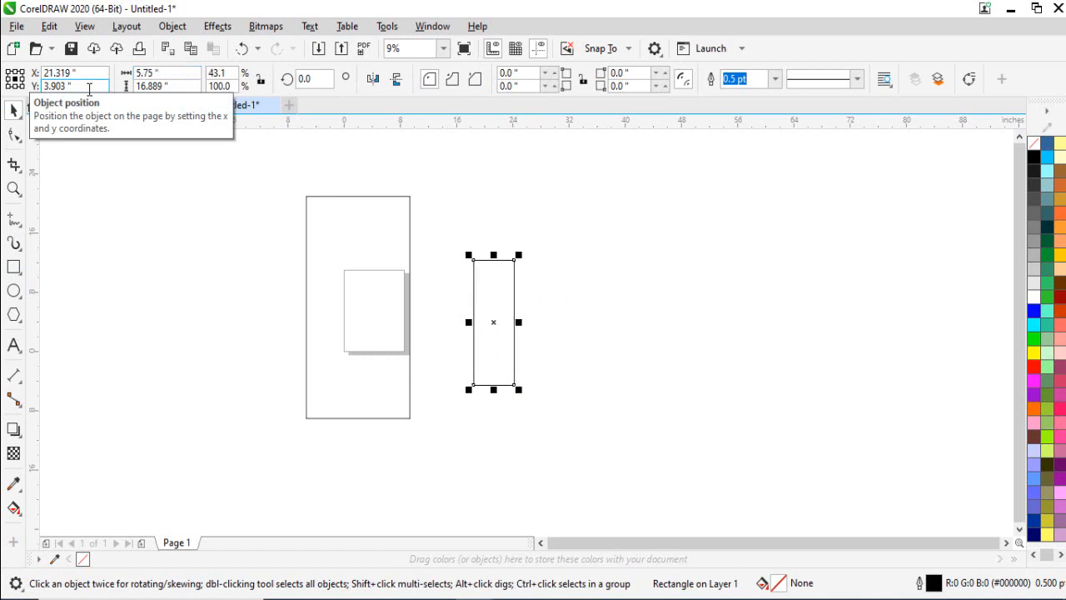
pyautogui.moveTo(155, 86); pyautogui.dragTo(89, 95)
pyautogui.write('1')
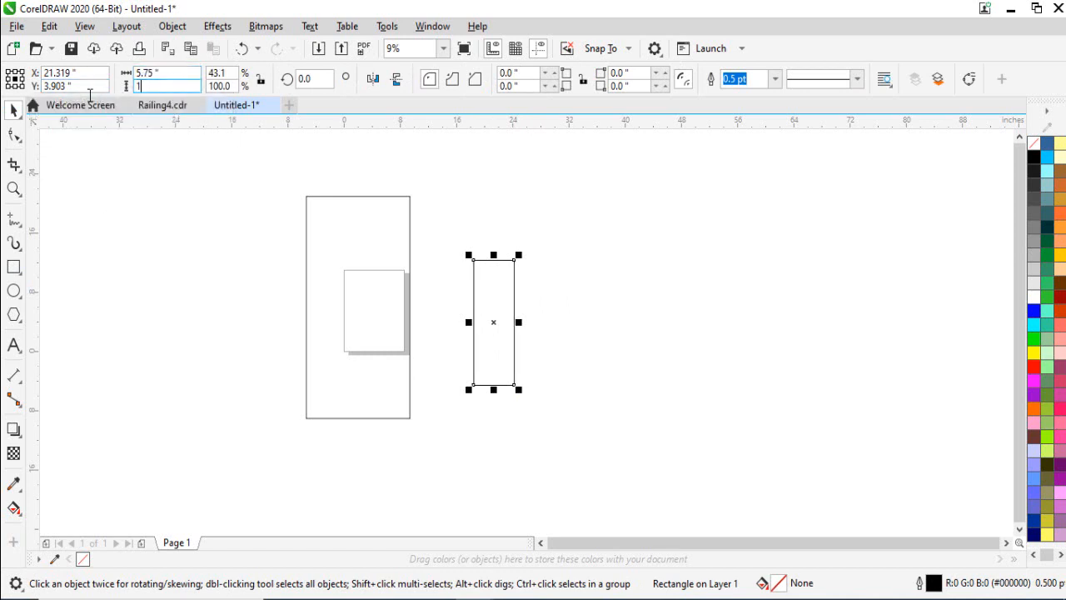
pyautogui.write('8')
pyautogui.press('Return')
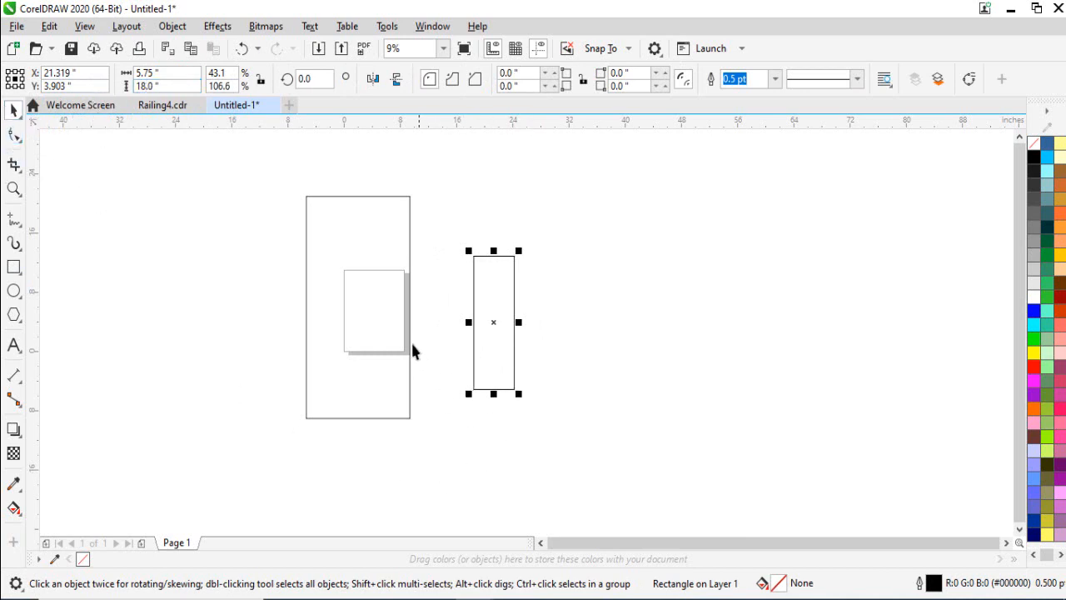
pyautogui.click(621, 404)
# - Align the small rectangle to the large one, centered vertically with their right edges flush
pyautogui.click(489, 318)
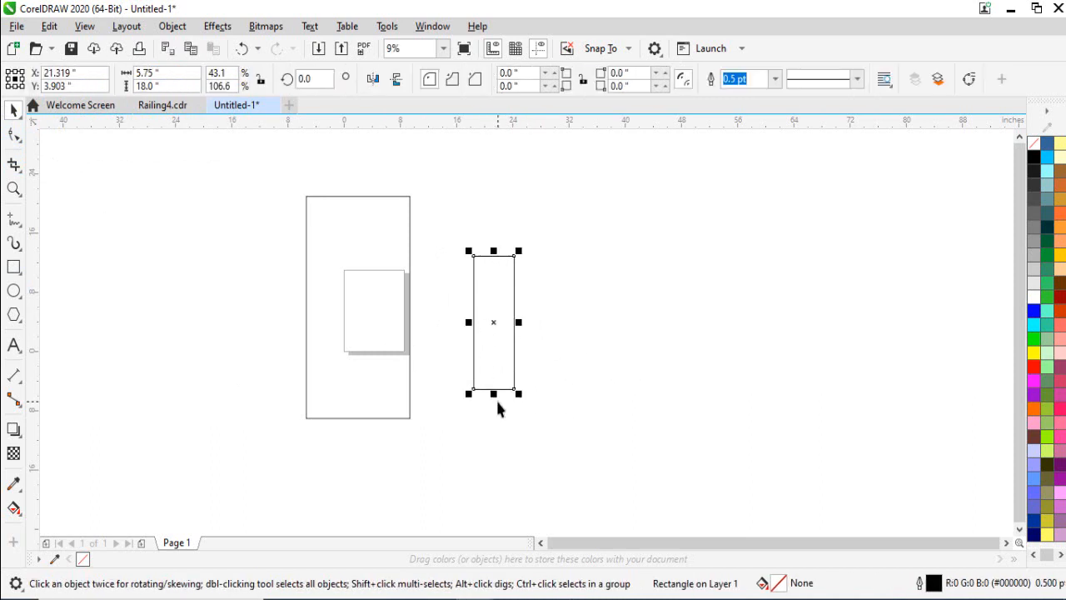
pyautogui.keyDown('shift'); pyautogui.click(375, 353); pyautogui.keyUp('shift')
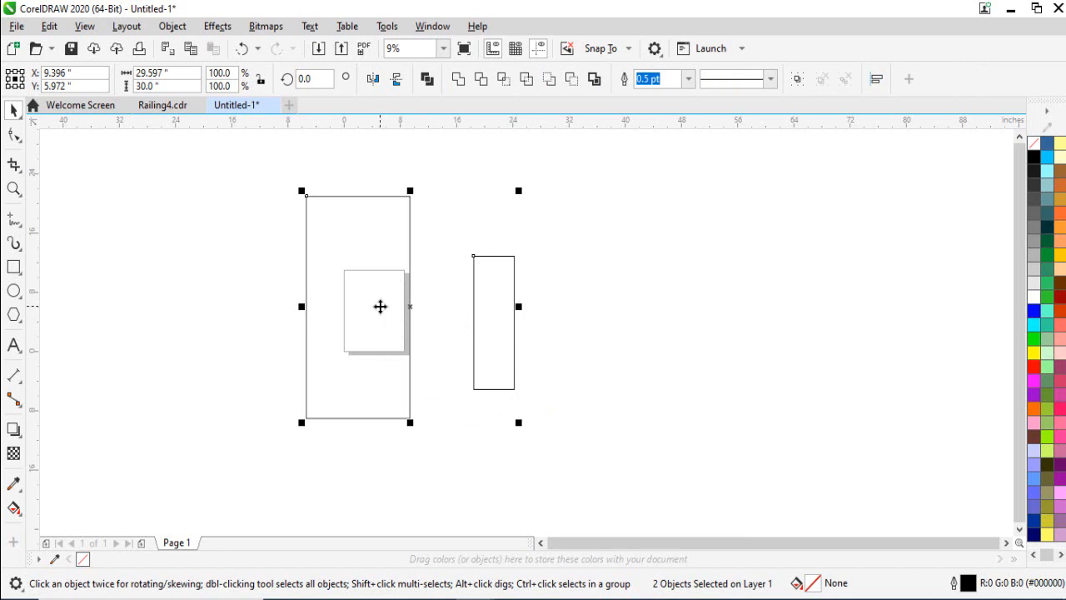
pyautogui.press('c')
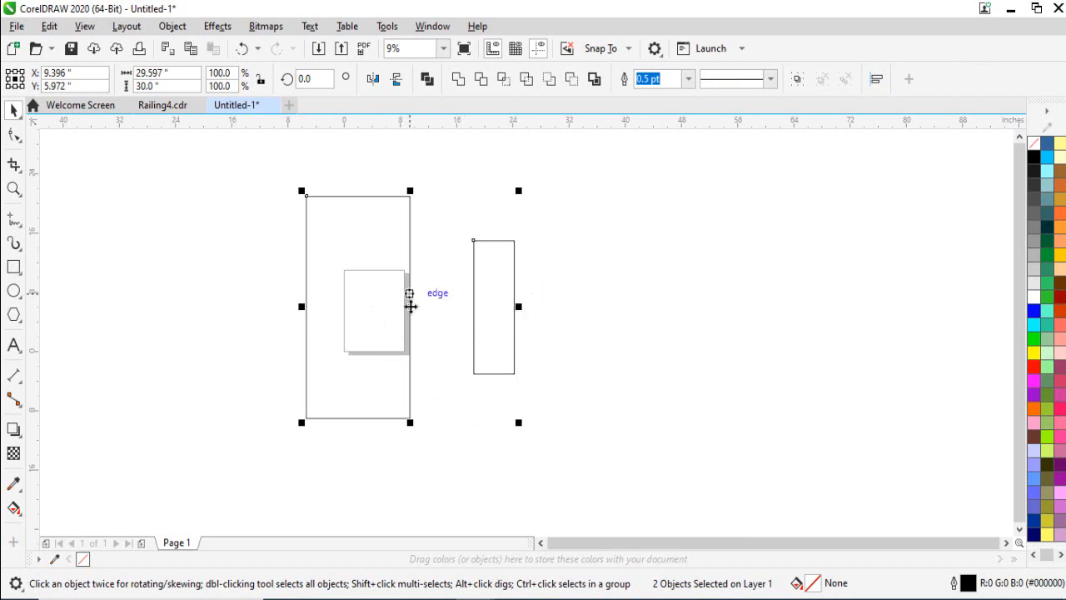
pyautogui.press('l')
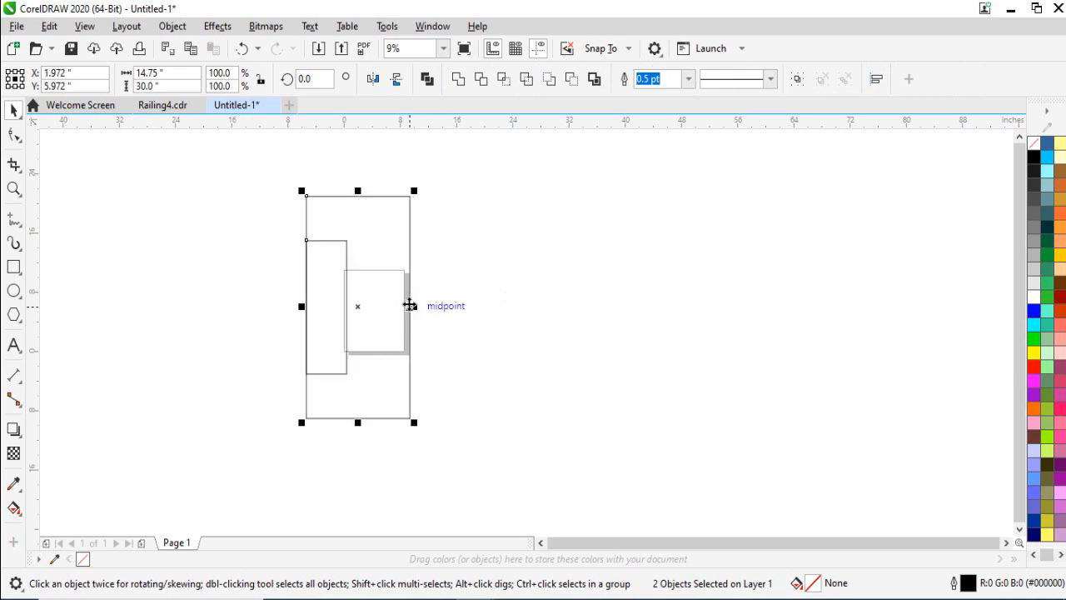
pyautogui.press('r')
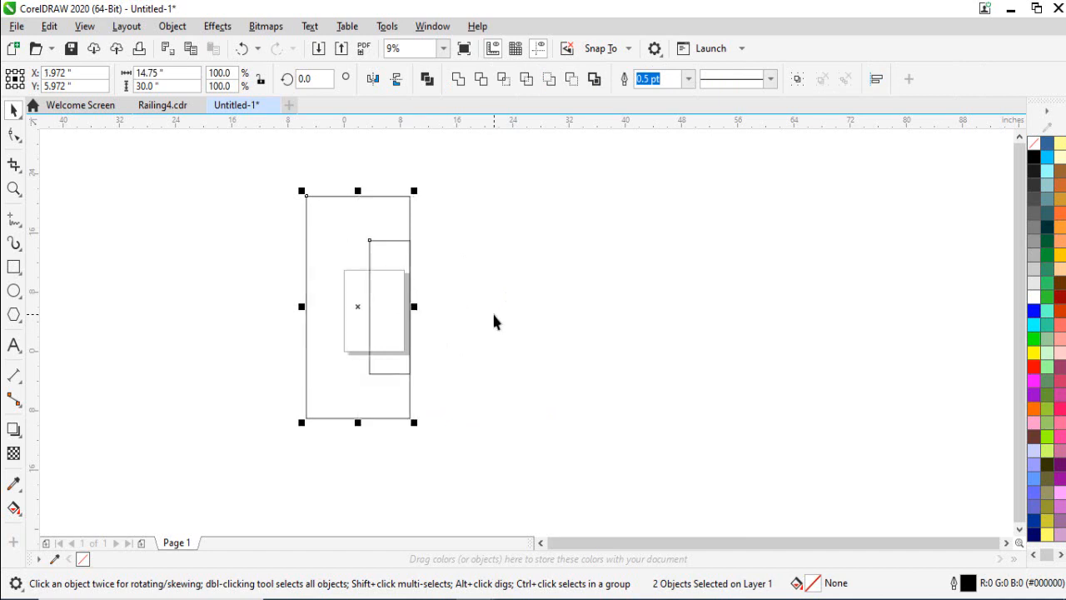
pyautogui.click(469, 423)
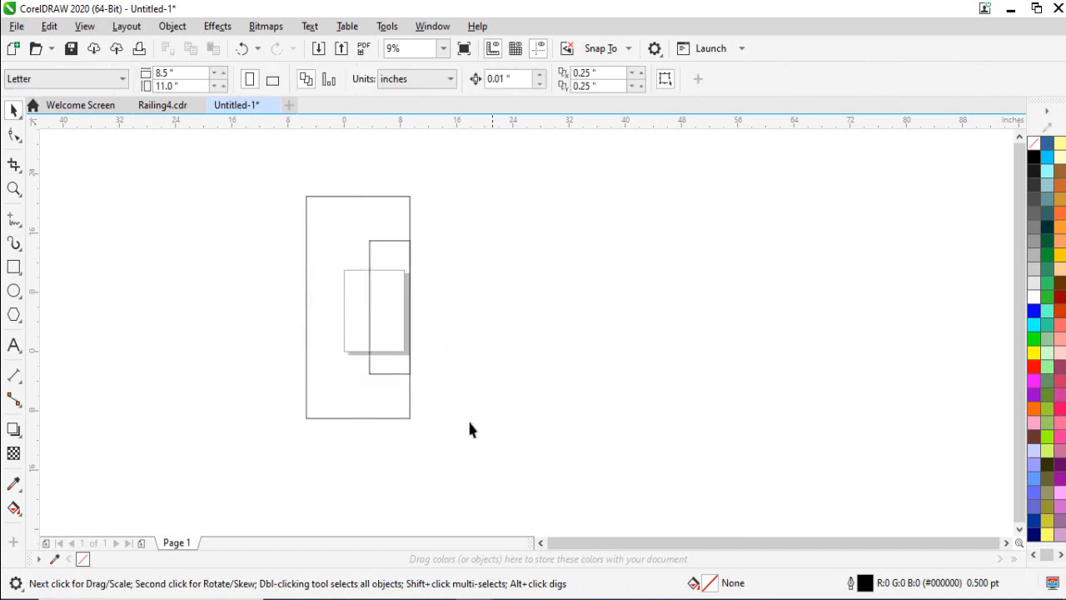
# - Remove the overlapping right-edge segments of both rectangles with Virtual Segment Delete, leaving a C-shaped outline
pyautogui.click(18, 170)
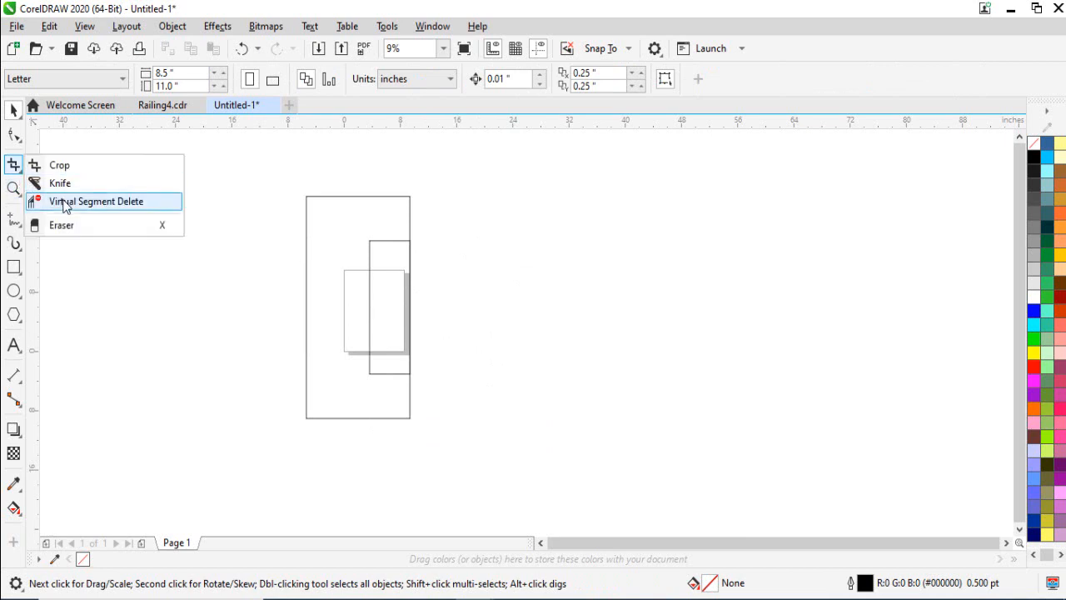
pyautogui.click(66, 205)
pyautogui.moveTo(393, 254); pyautogui.dragTo(470, 360)
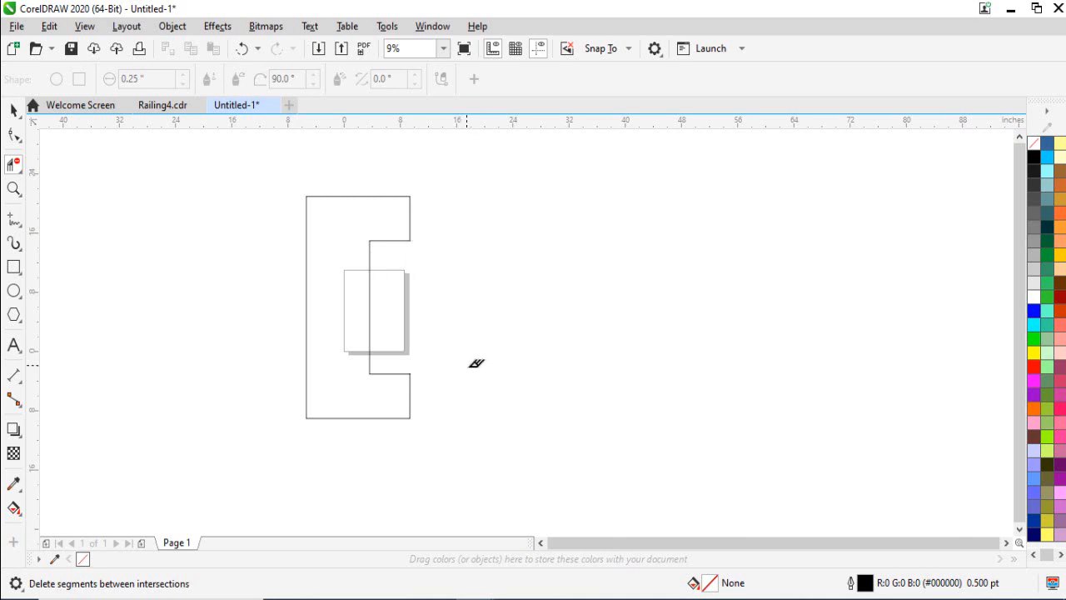
pyautogui.click(14, 110)
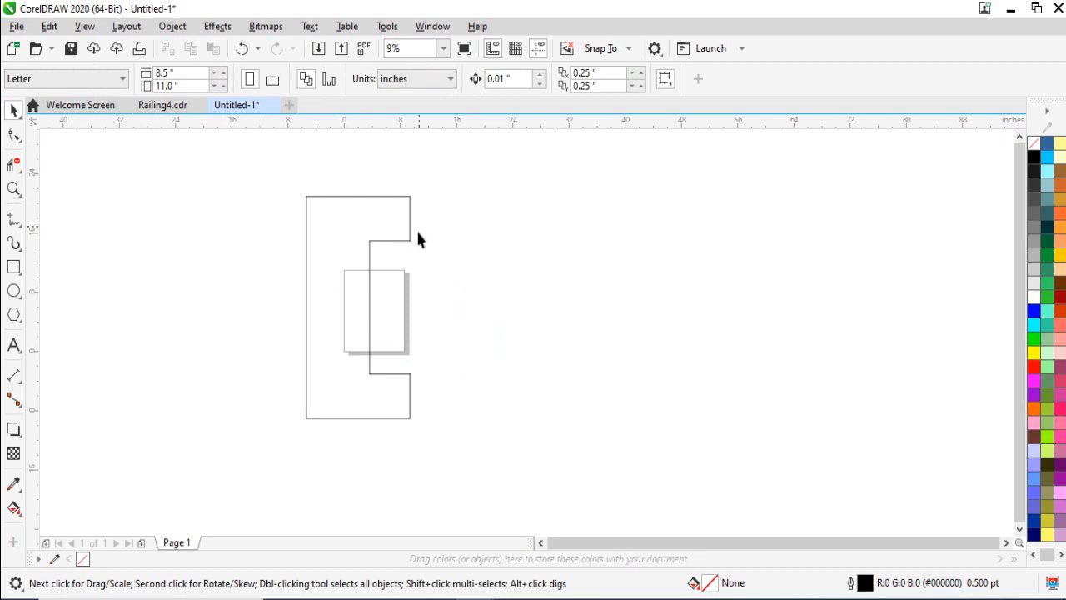
# - Fill the C-shaped region with Smart Fill to create a closed C-shaped object over the open outline
pyautogui.scroll(2, 344, 213)
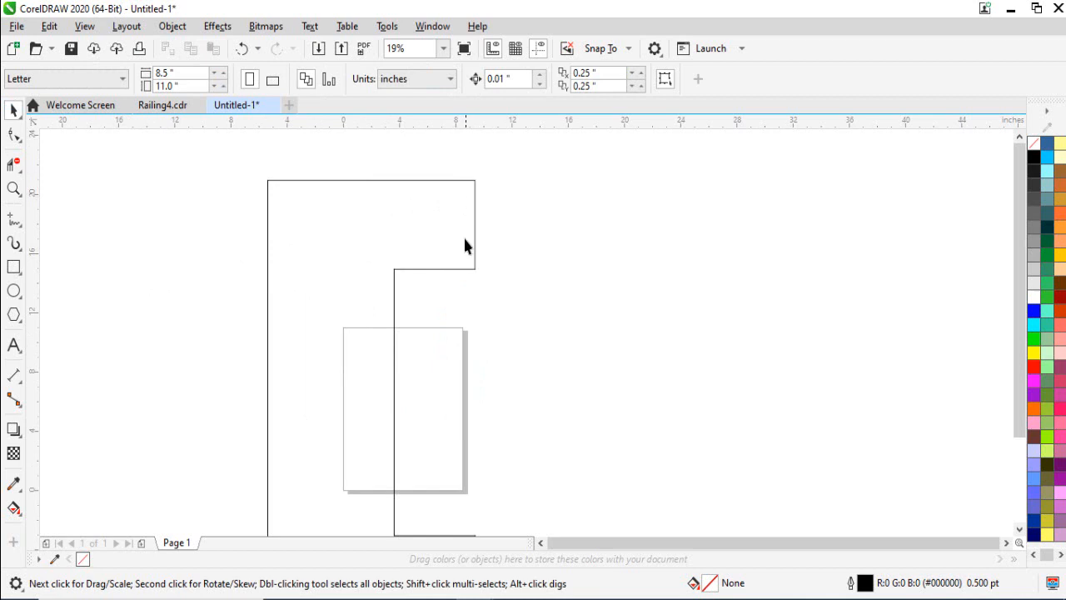
pyautogui.scroll(-2, 466, 209)
pyautogui.hscroll(-1, 220, 277)
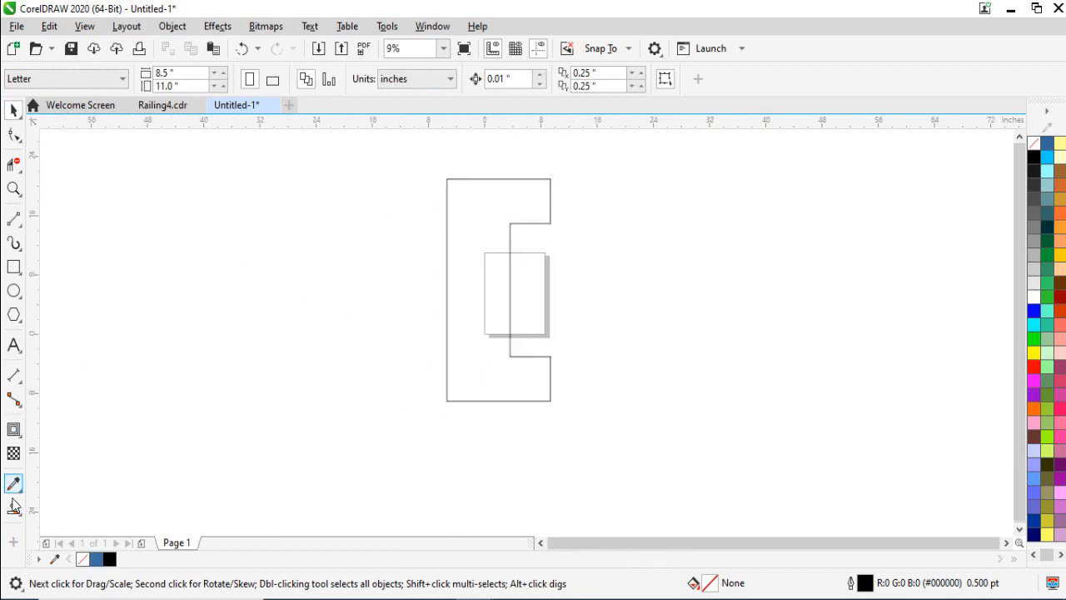
pyautogui.click(22, 516)
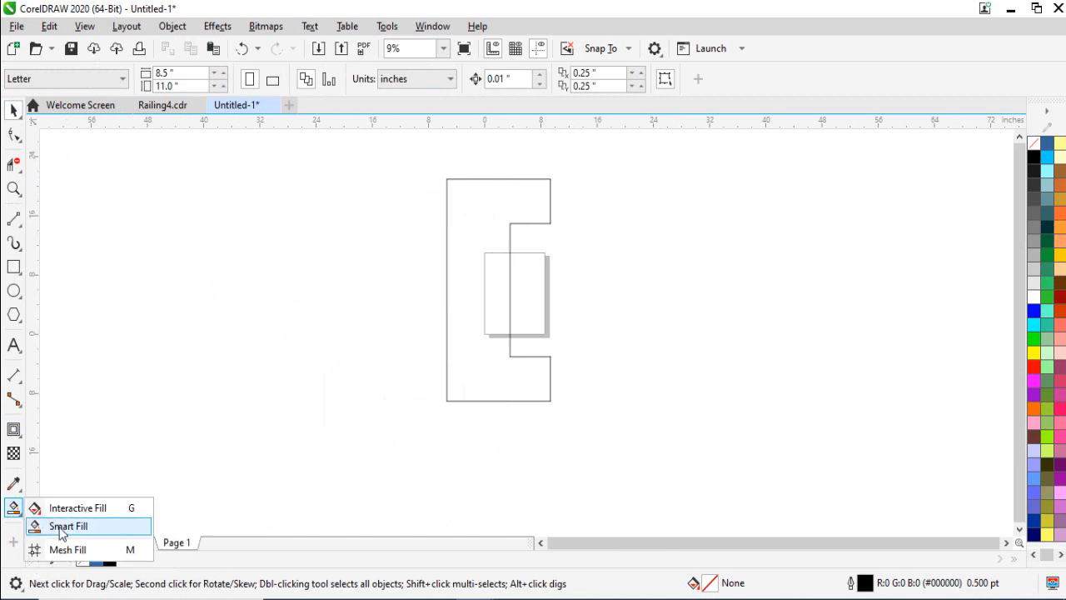
pyautogui.click(61, 527)
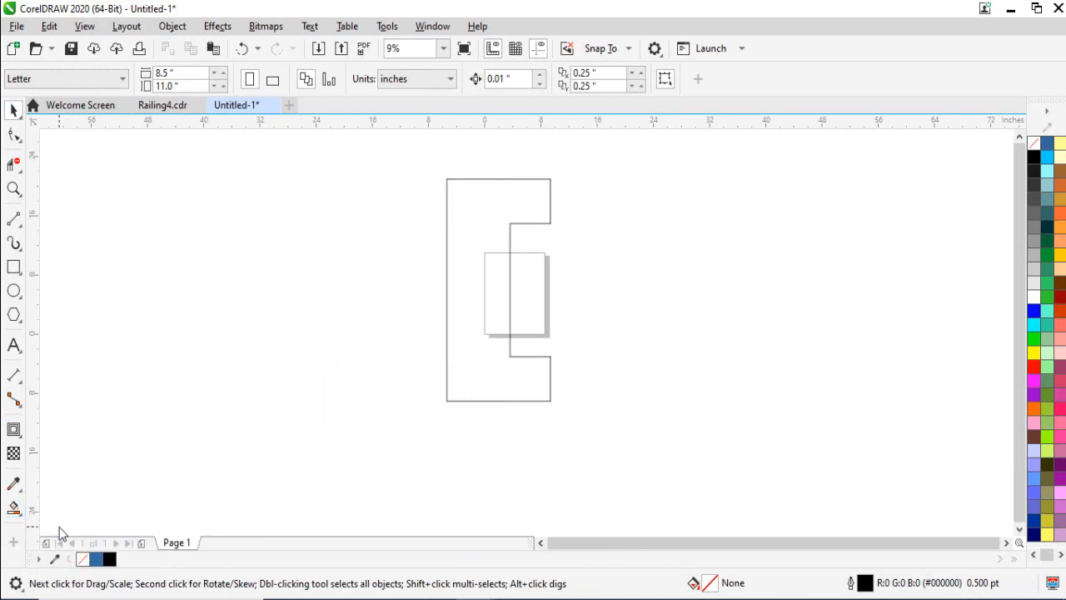
pyautogui.click(473, 320)
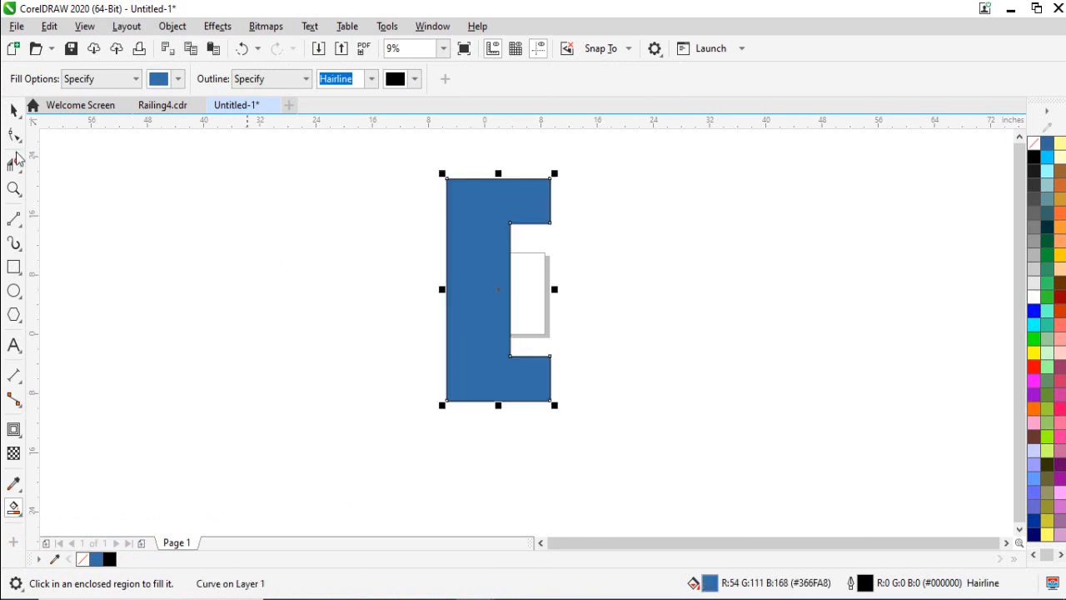
# - Move the filled C-shape clear of the original outline and remove its fill, keeping the black hairline outline
pyautogui.press('space')
pyautogui.moveTo(473, 346); pyautogui.dragTo(615, 273)
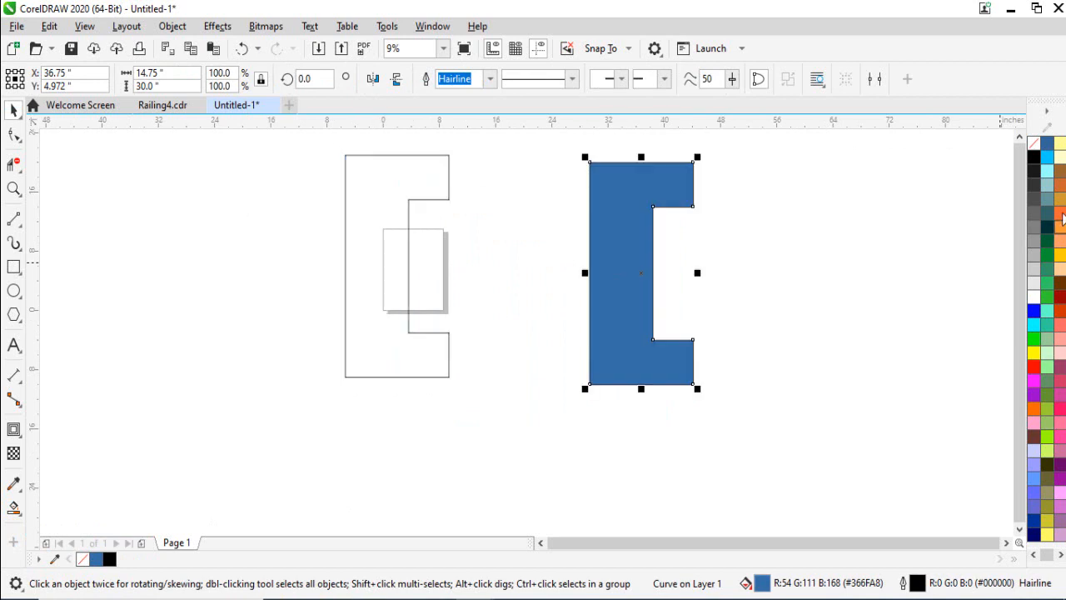
pyautogui.click(1034, 145)
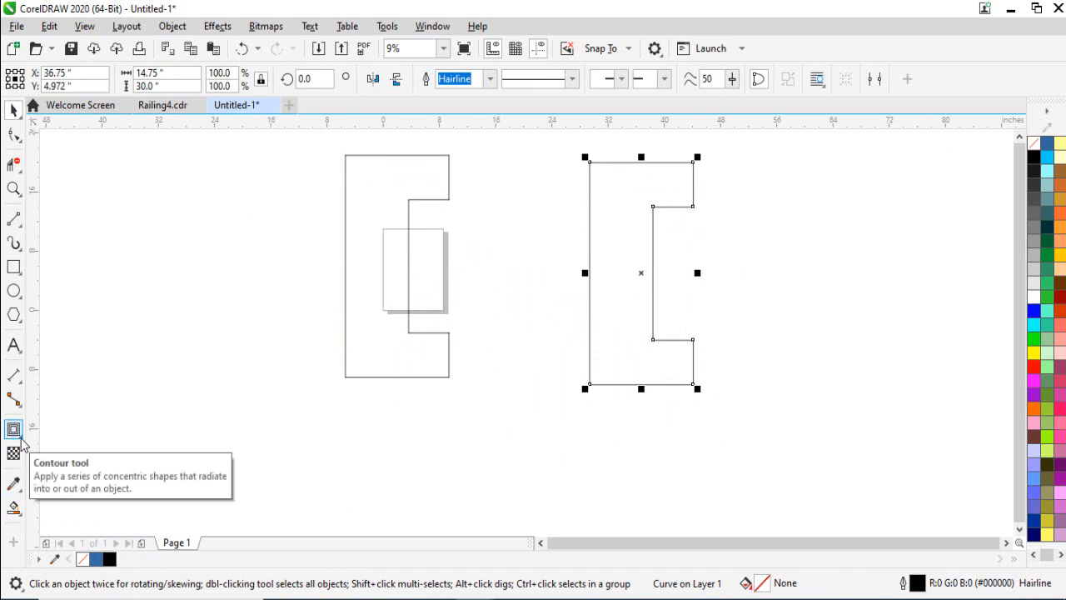
# - Apply an inside contour to the closed C-shape with one step and a 0.5 inch offset
pyautogui.click(22, 439)
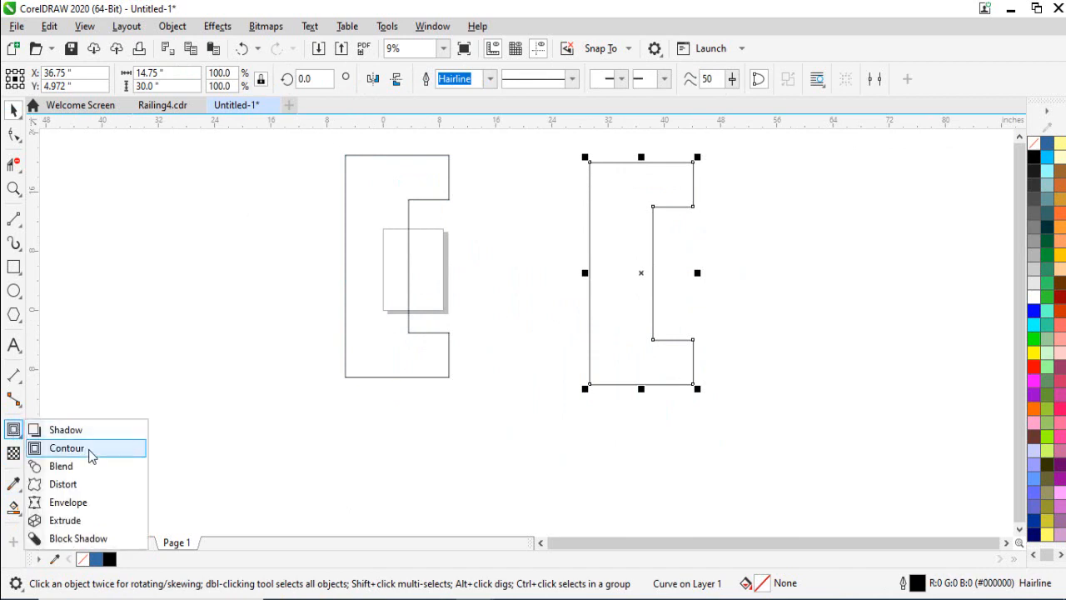
pyautogui.click(90, 449)
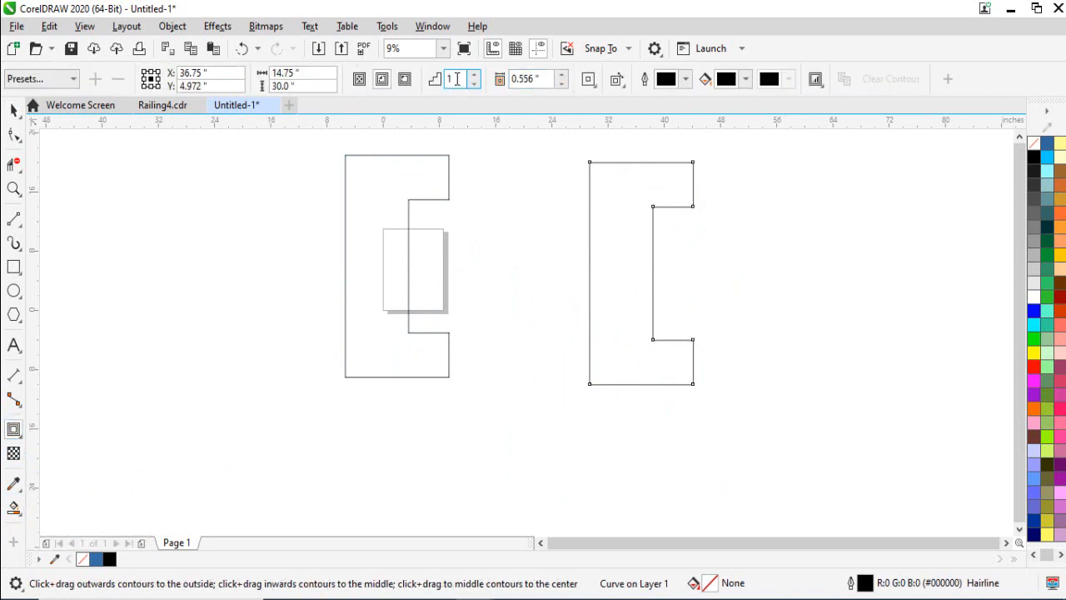
pyautogui.doubleClick(529, 78)
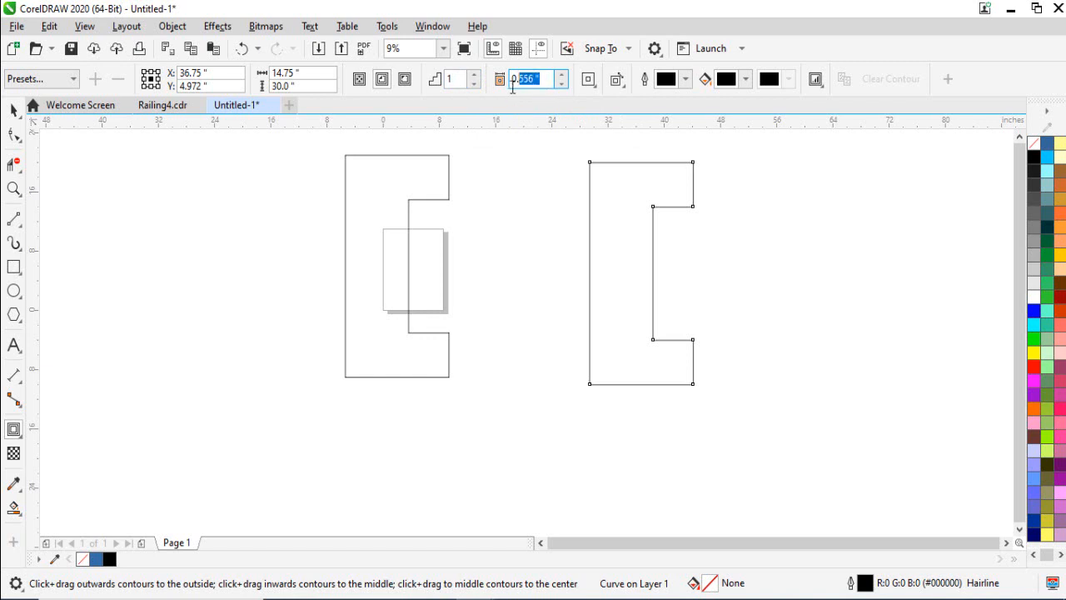
pyautogui.write('0.5')
pyautogui.press('Return')
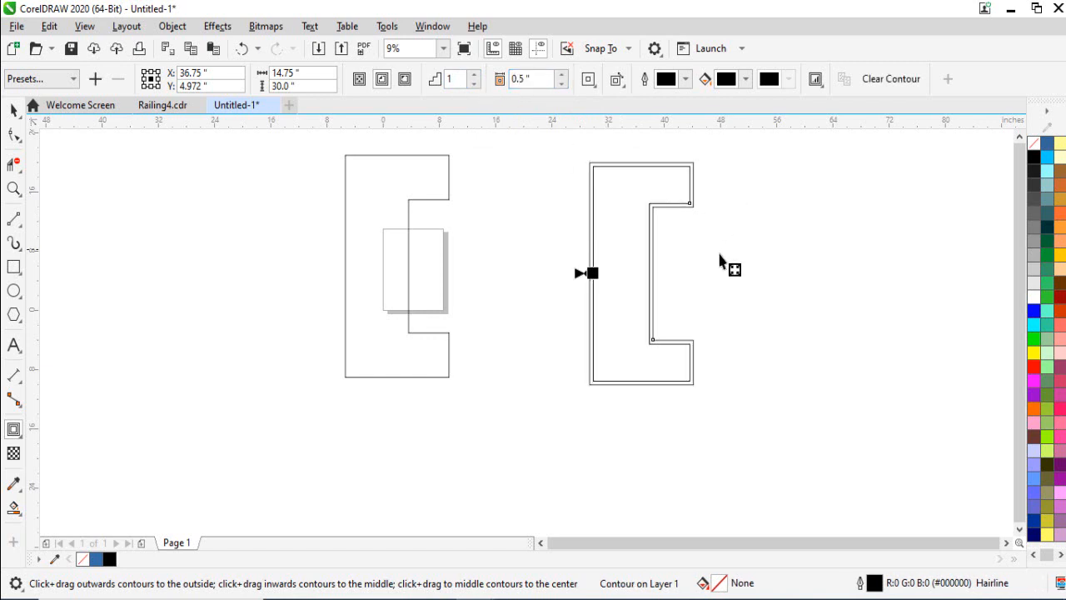
pyautogui.scroll(2, 651, 193)
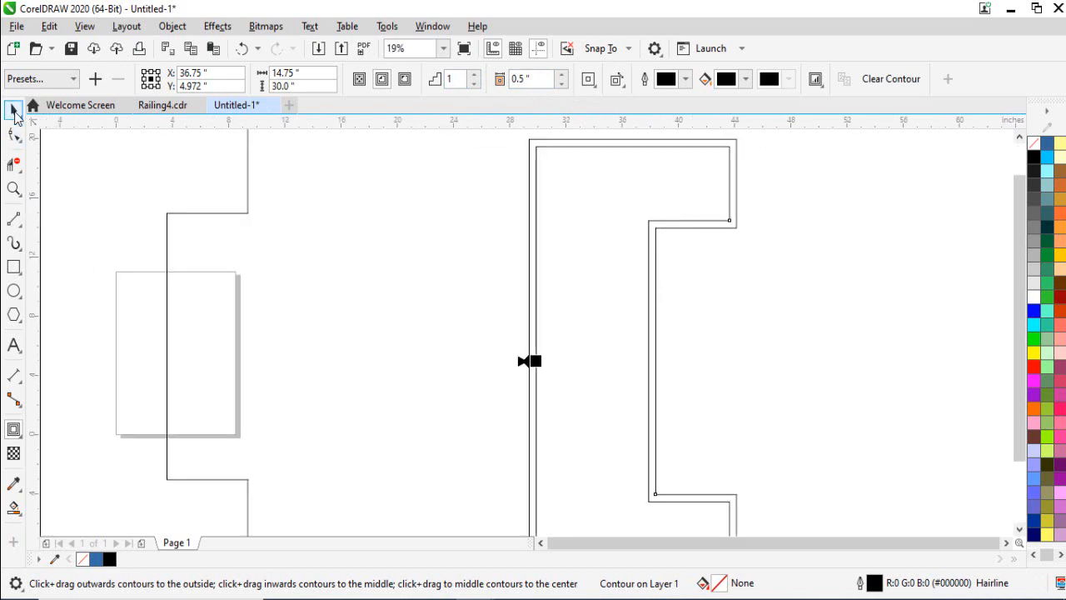
pyautogui.scroll(-2, 733, 175)
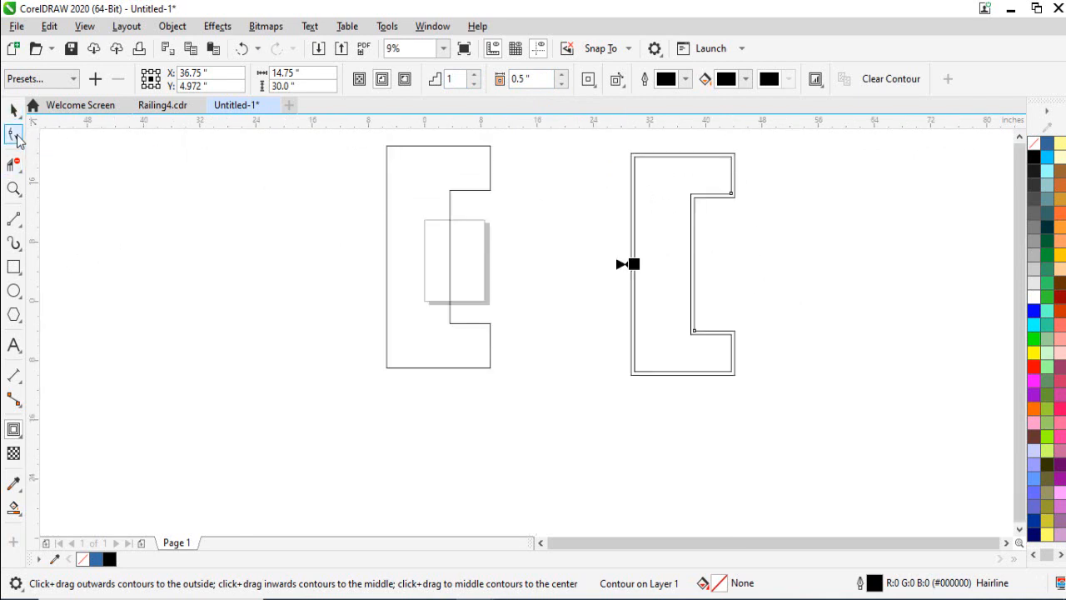
# - Try moving the contoured C-shape farther away from the original outline, and undo the move
pyautogui.click(14, 111)
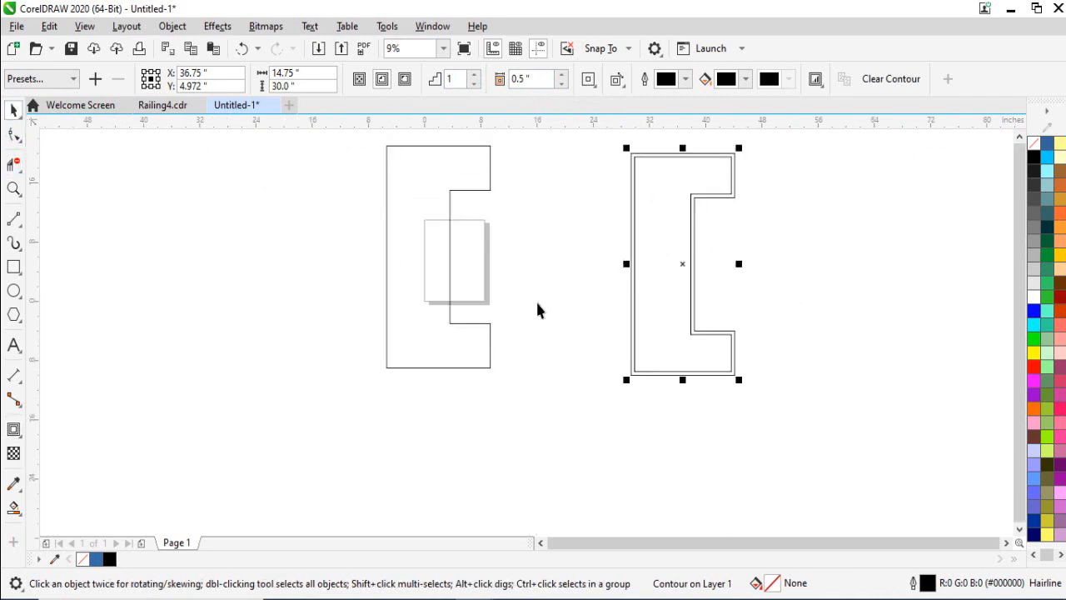
pyautogui.click(538, 309)
pyautogui.click(540, 312)
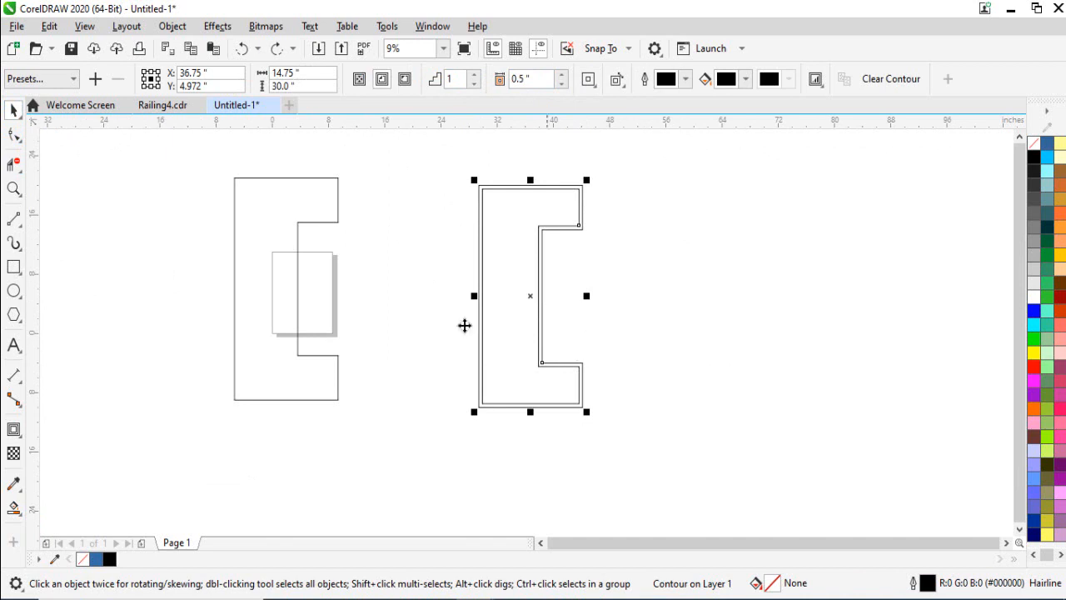
pyautogui.moveTo(529, 296); pyautogui.dragTo(687, 310)
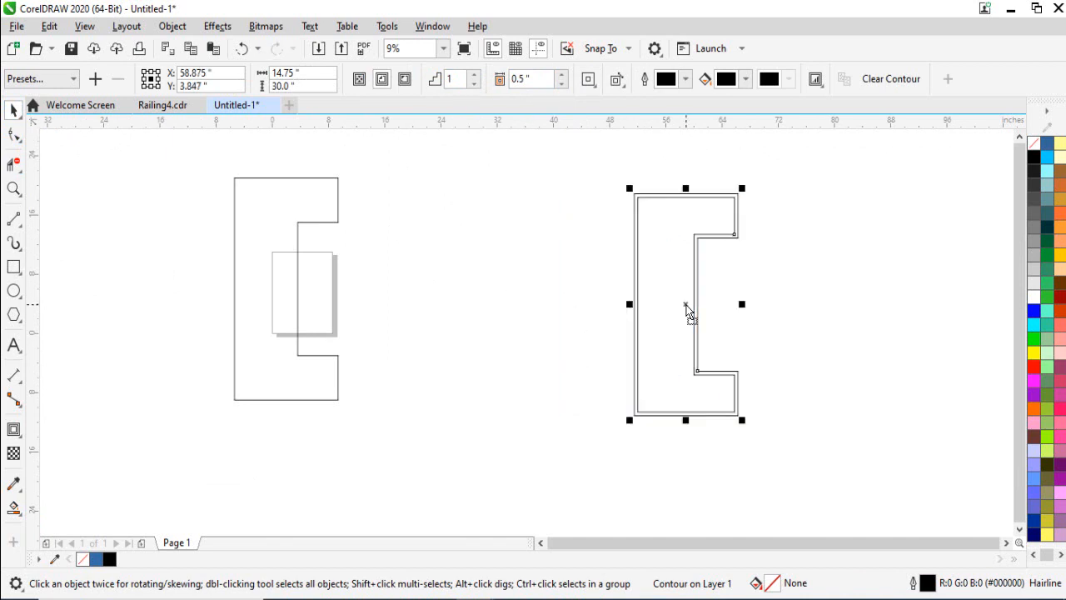
pyautogui.hotkey('ctrl', 'z')
# - Break the contour apart and move the inner C-shaped outline clear of the outer one, to about X 74.9, Y 4.4 inches
pyautogui.rightClick(520, 260)
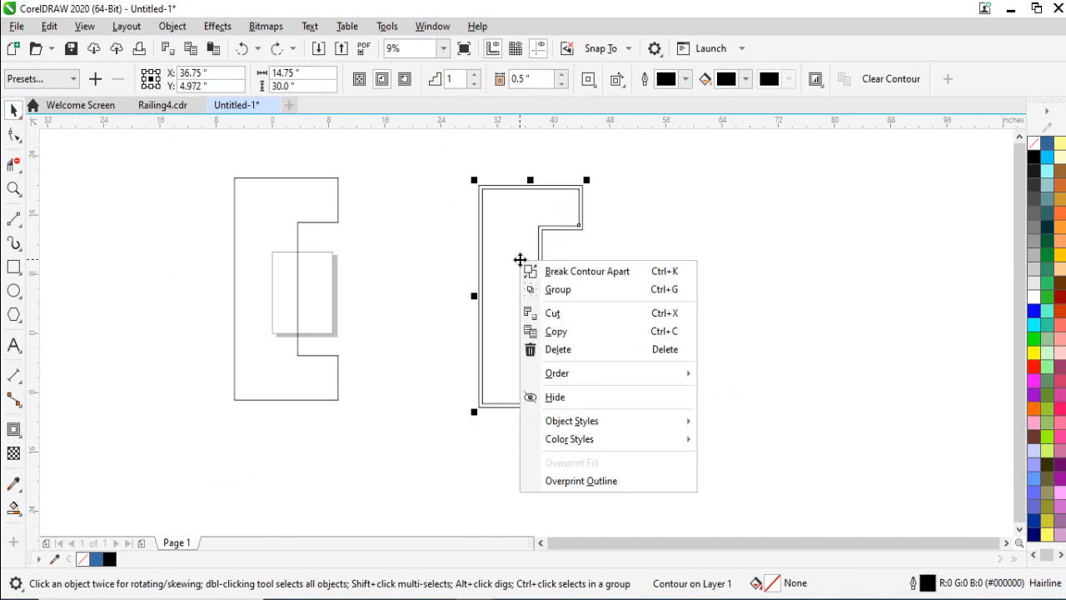
pyautogui.click(584, 272)
pyautogui.click(660, 359)
pyautogui.click(527, 302)
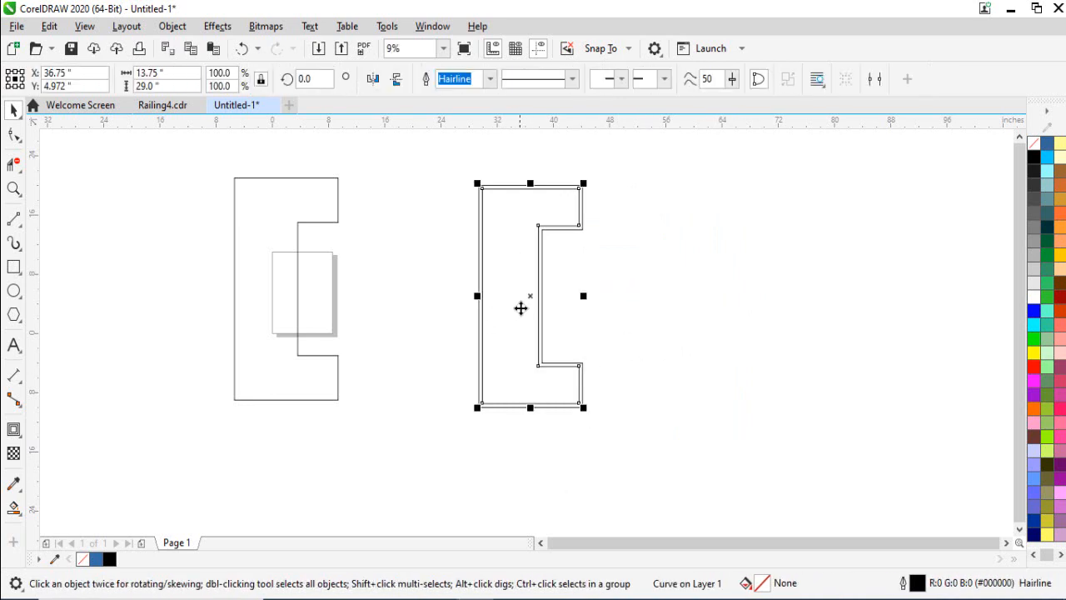
pyautogui.moveTo(531, 294); pyautogui.dragTo(714, 302)
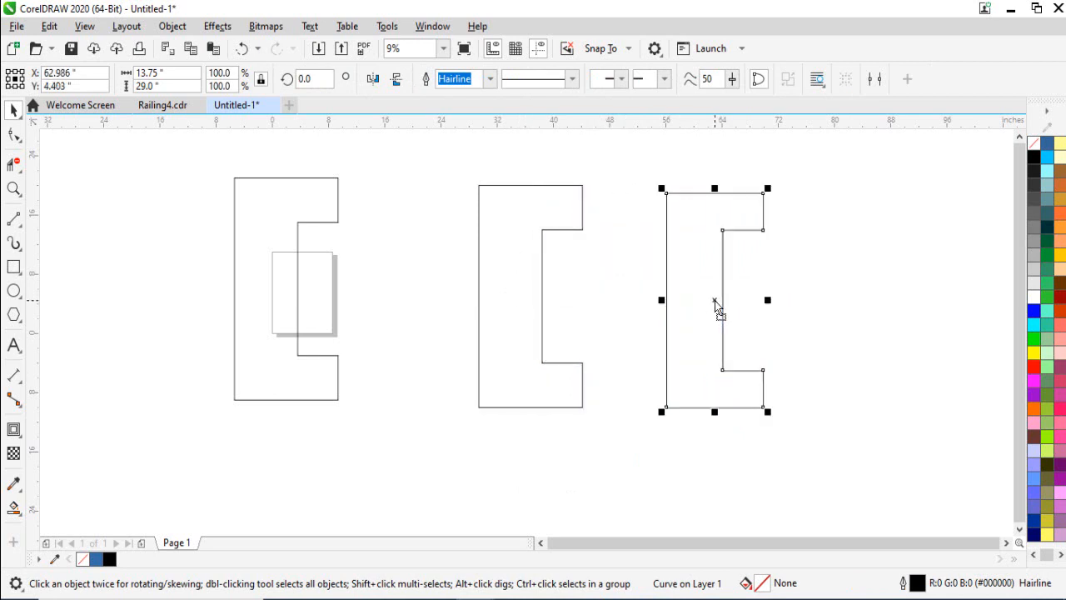
pyautogui.hotkey('ctrl', 'z')
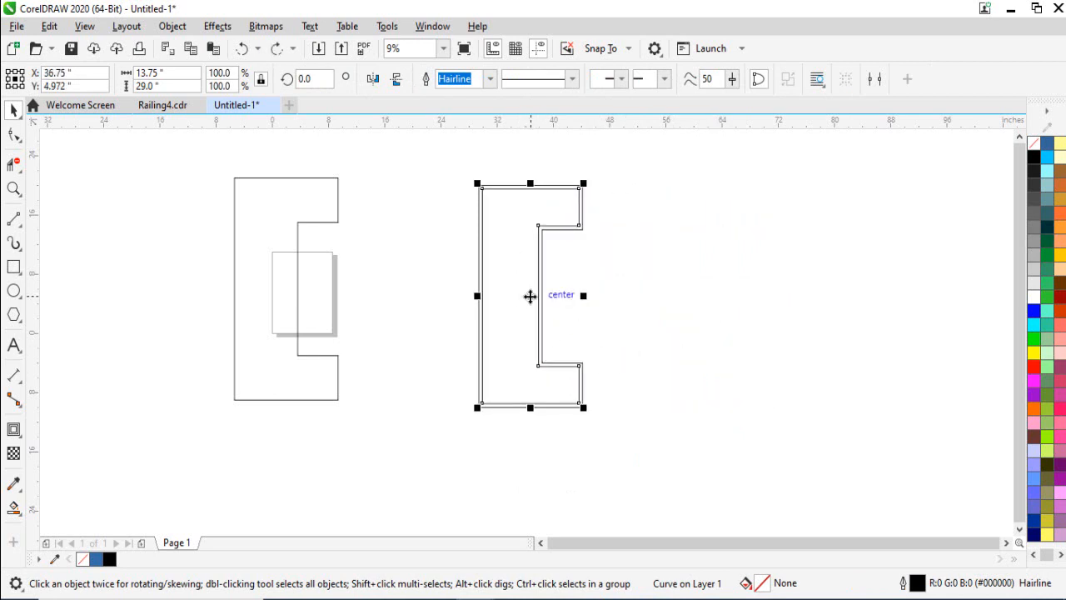
pyautogui.moveTo(533, 295); pyautogui.dragTo(799, 309)
pyautogui.click(607, 294)
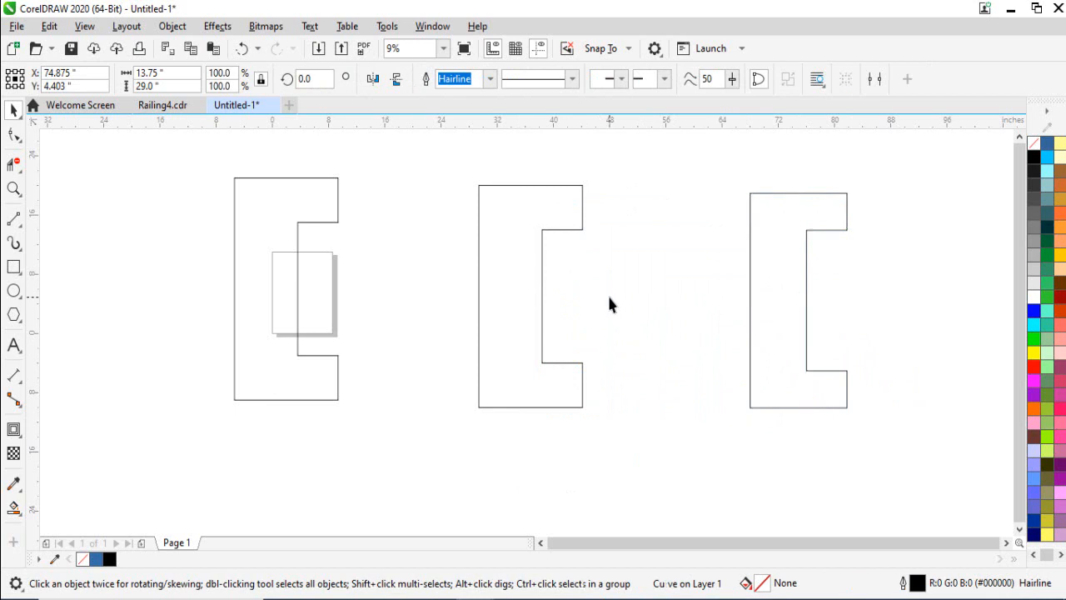
# - Delete the original open C-shaped outline lying over the page
pyautogui.press('h')
pyautogui.moveTo(674, 251); pyautogui.dragTo(689, 267)
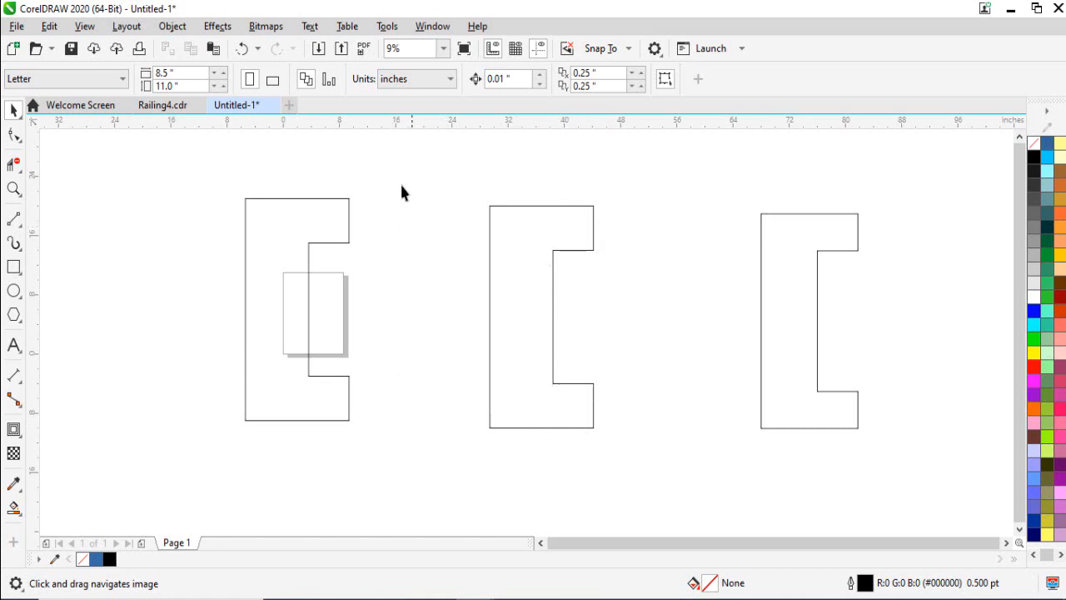
pyautogui.moveTo(409, 174); pyautogui.dragTo(206, 442)
pyautogui.press('Delete')
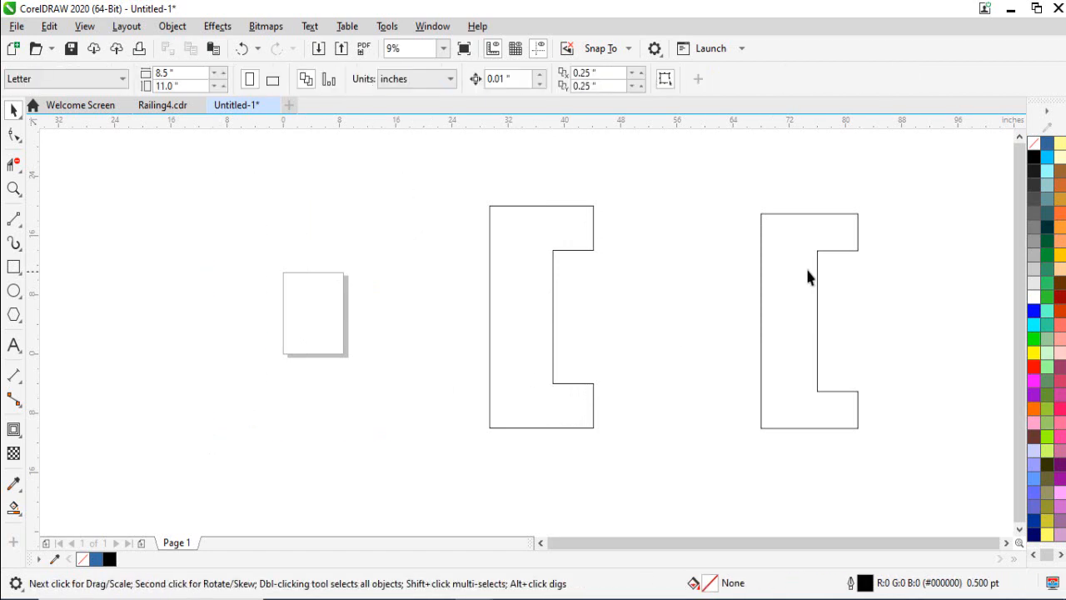
# - Switch to the Railing4.cdr document and copy the whole lattice pattern
pyautogui.click(807, 276)
pyautogui.press('Tab')
pyautogui.click(664, 336)
pyautogui.moveTo(664, 336); pyautogui.dragTo(522, 314)
pyautogui.click(158, 110)
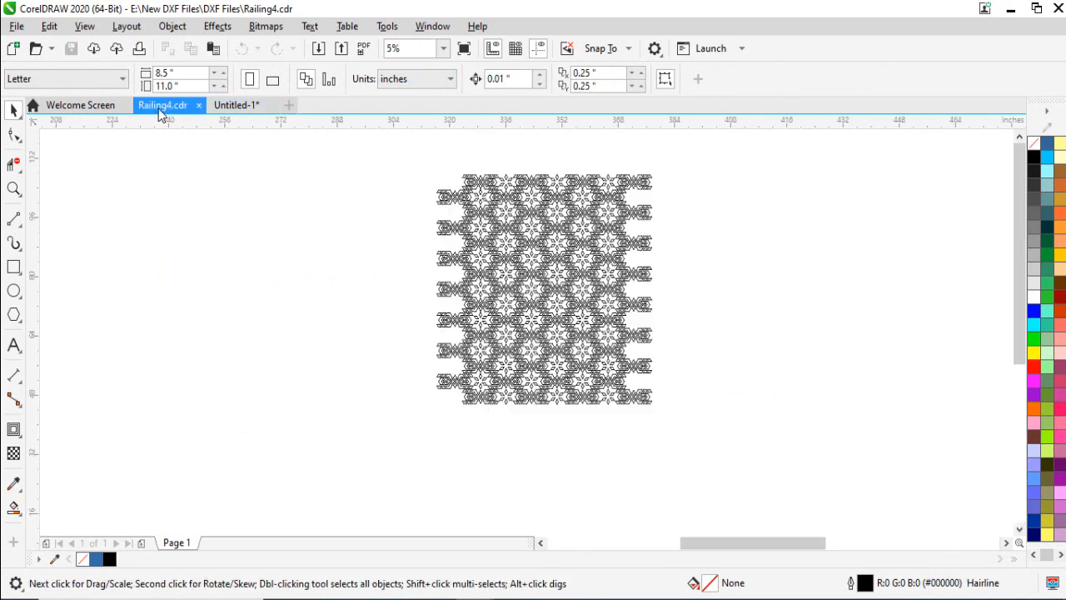
pyautogui.moveTo(549, 286); pyautogui.dragTo(534, 306)
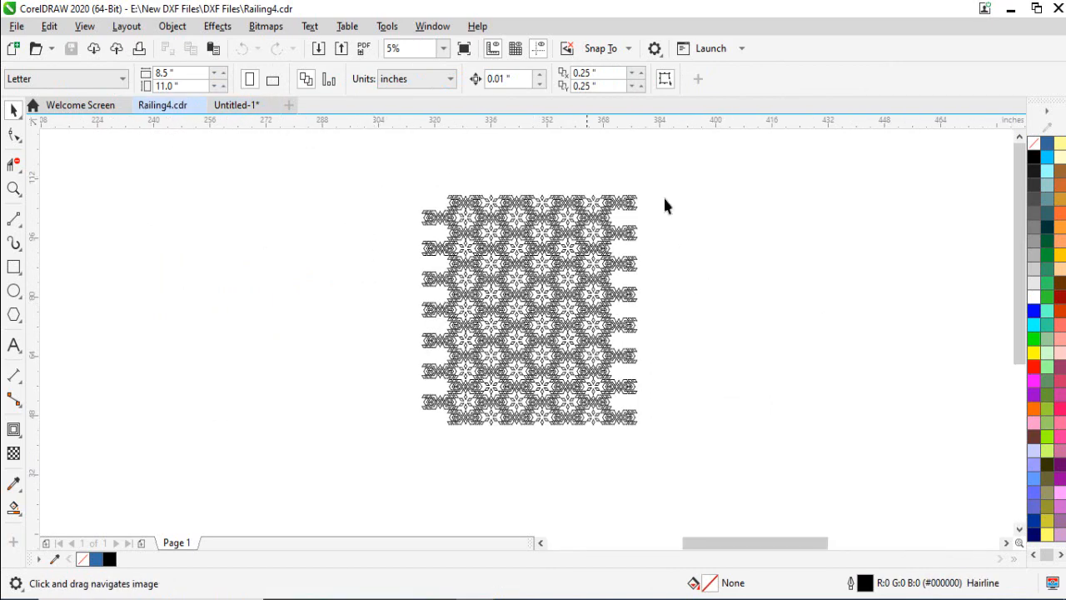
pyautogui.hotkey('ctrl', 'a')
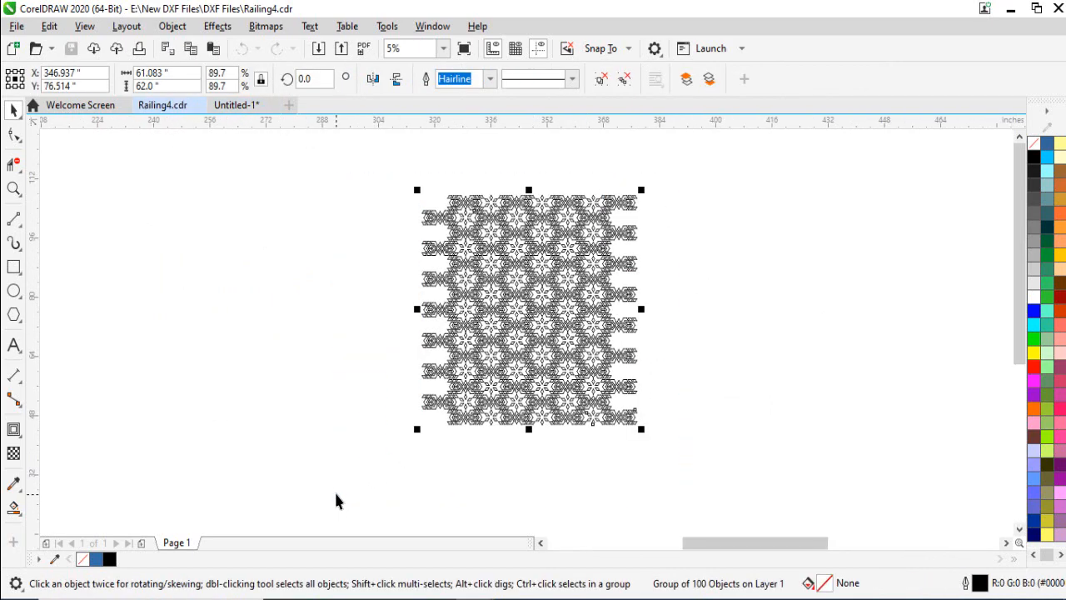
# - Paste the lattice pattern into Untitled-1 and move it above the C-shapes, to about X 114.6, Y 103.9 inches
pyautogui.click(236, 105)
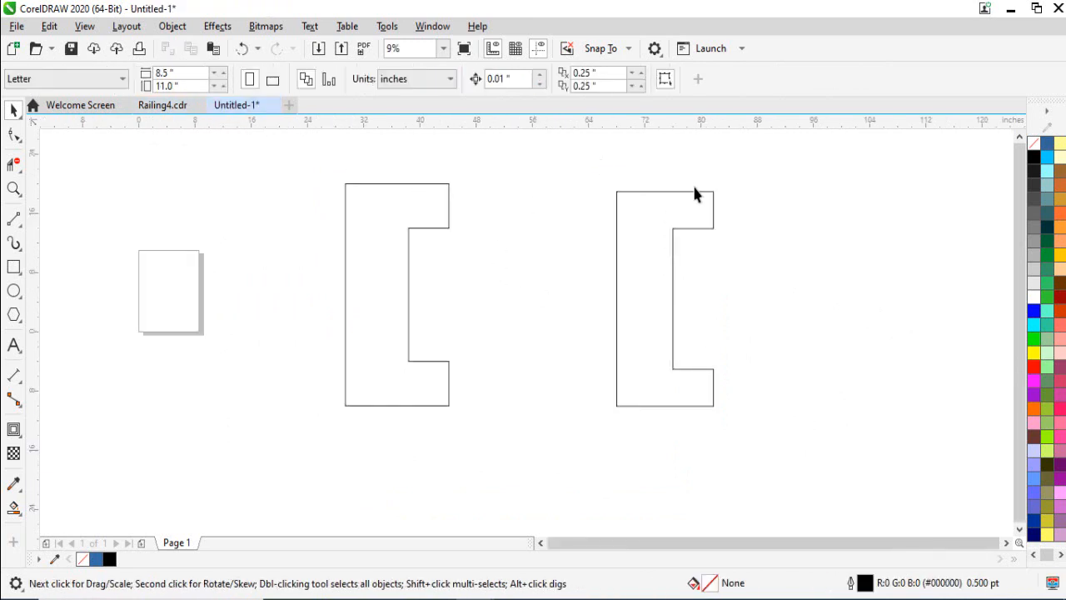
pyautogui.scroll(-3, 542, 278)
pyautogui.press('space')
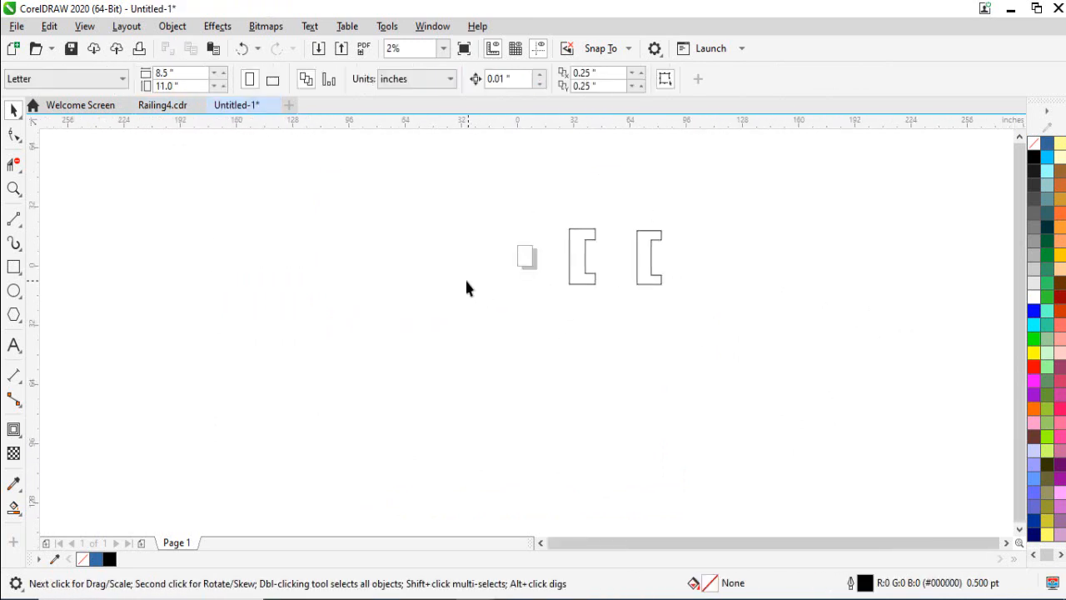
pyautogui.hotkey('ctrl', 'v')
pyautogui.scroll(-2, 608, 311)
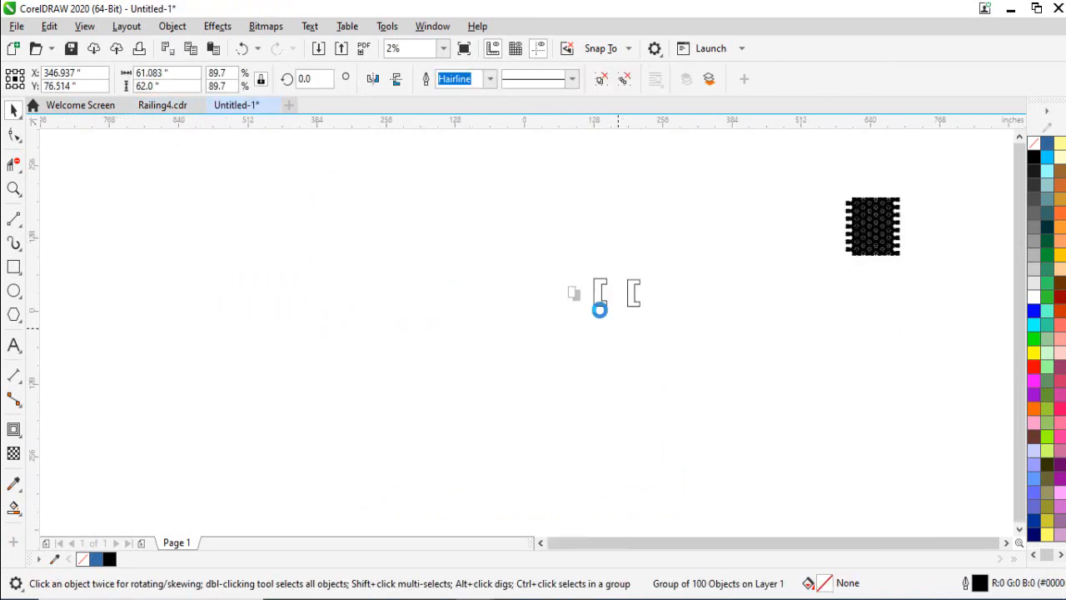
pyautogui.scroll(-1, 600, 310)
pyautogui.moveTo(725, 270); pyautogui.dragTo(600, 255)
pyautogui.scroll(2, 633, 286)
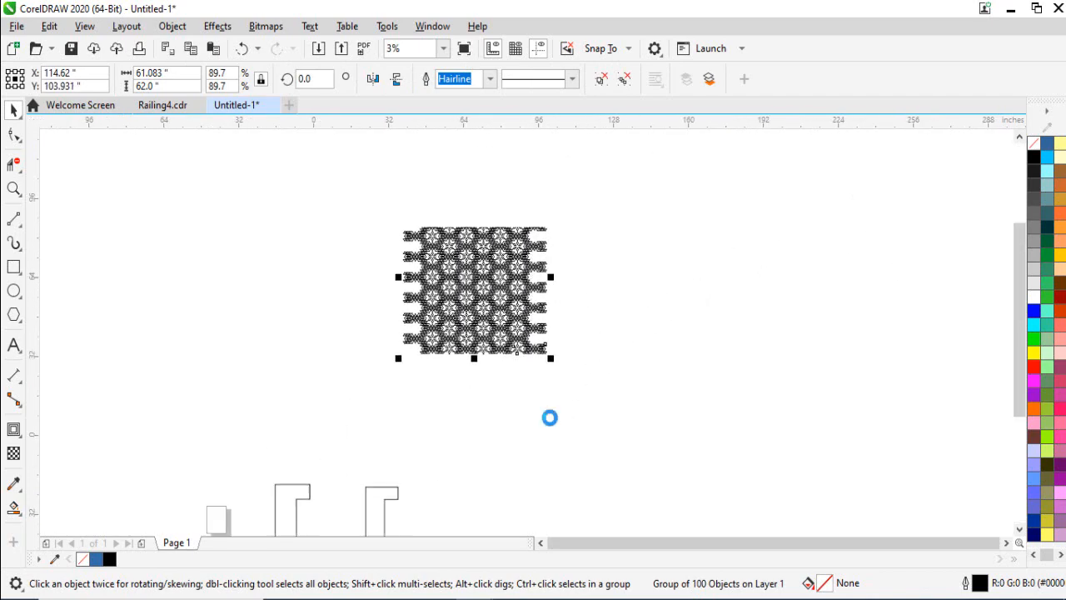
# - Move the smaller inner C-shaped outline onto the lattice pattern, to about X 109.9, Y 113.4 inches
pyautogui.click(549, 417)
pyautogui.scroll(1, 441, 424)
pyautogui.moveTo(441, 424); pyautogui.dragTo(502, 319)
pyautogui.scroll(-1, 500, 334)
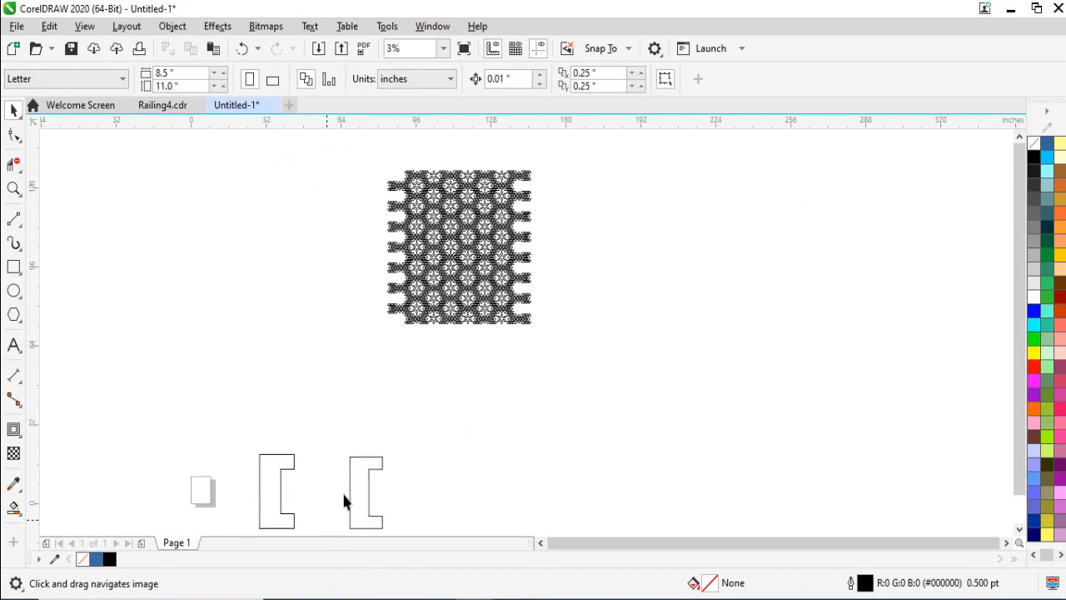
pyautogui.moveTo(361, 502); pyautogui.dragTo(441, 178)
pyautogui.scroll(2, 437, 187)
pyautogui.moveTo(486, 230); pyautogui.dragTo(472, 251)
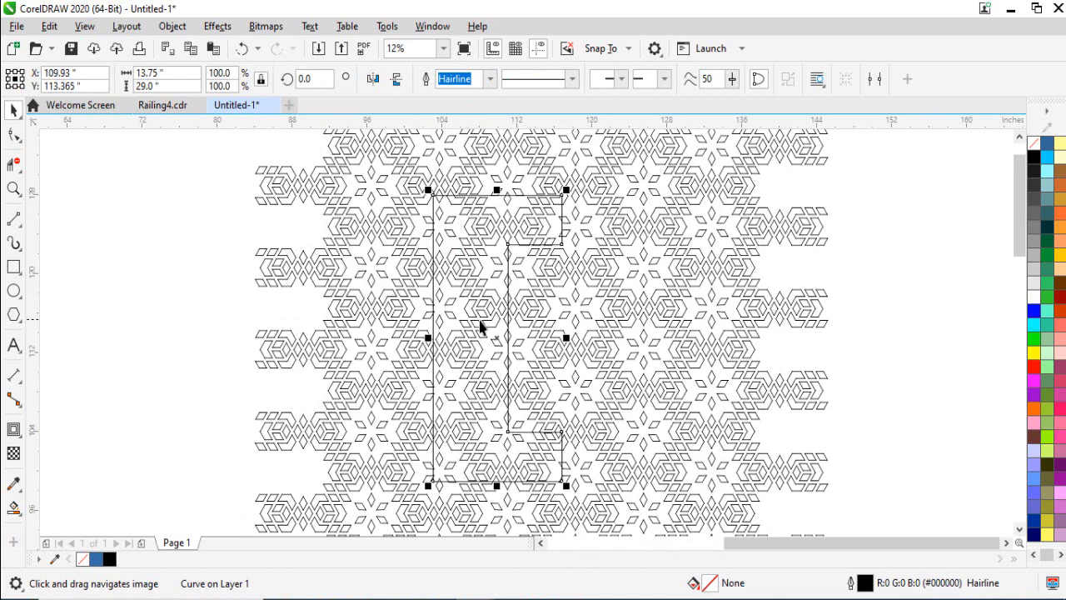
# - Reposition the C-shaped outline over the lattice to about X 112.6, Y 108.4 inches, nudging it down to line up with the motifs
pyautogui.moveTo(480, 327); pyautogui.dragTo(506, 293)
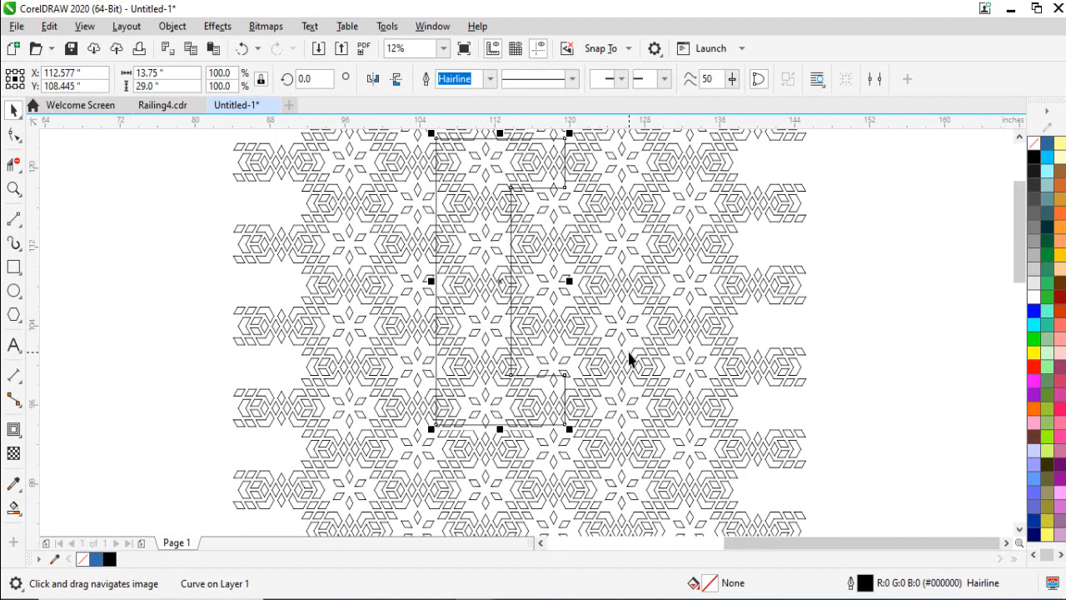
pyautogui.press('Down')
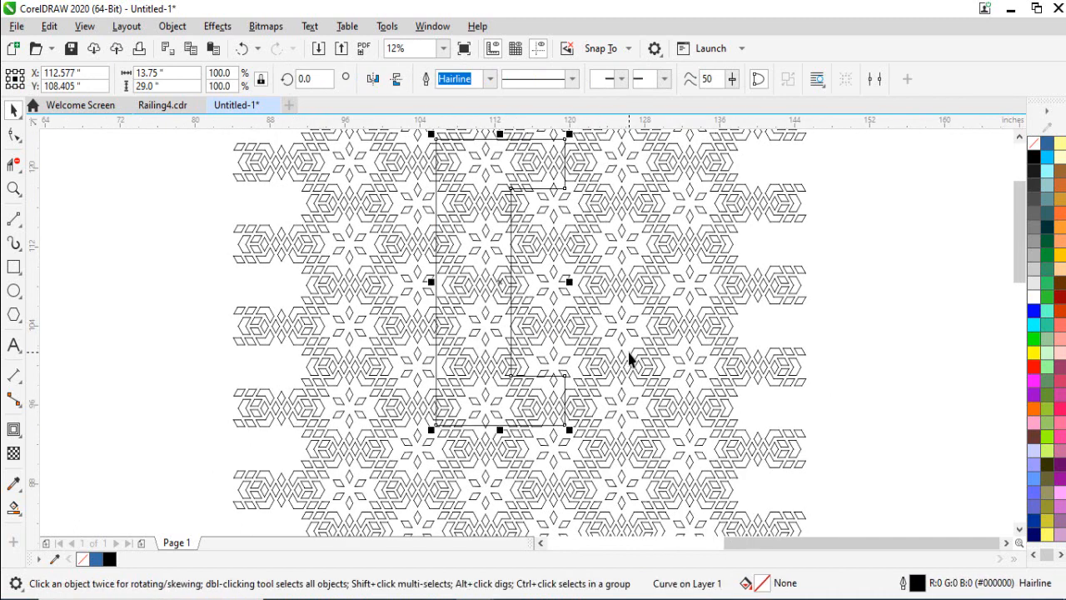
pyautogui.scroll(1, 587, 326)
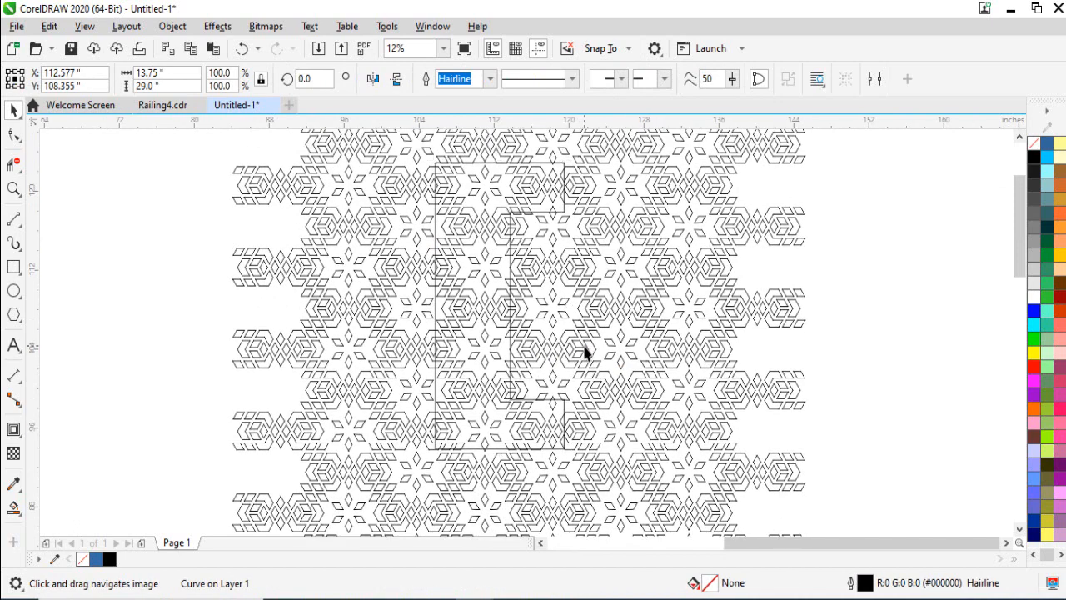
# - Nudge the C-shaped outline down and across the lattice to X 113.867, Y 108.115 inches so its long edges line up with the motifs
pyautogui.press('Down')
pyautogui.press('Down')
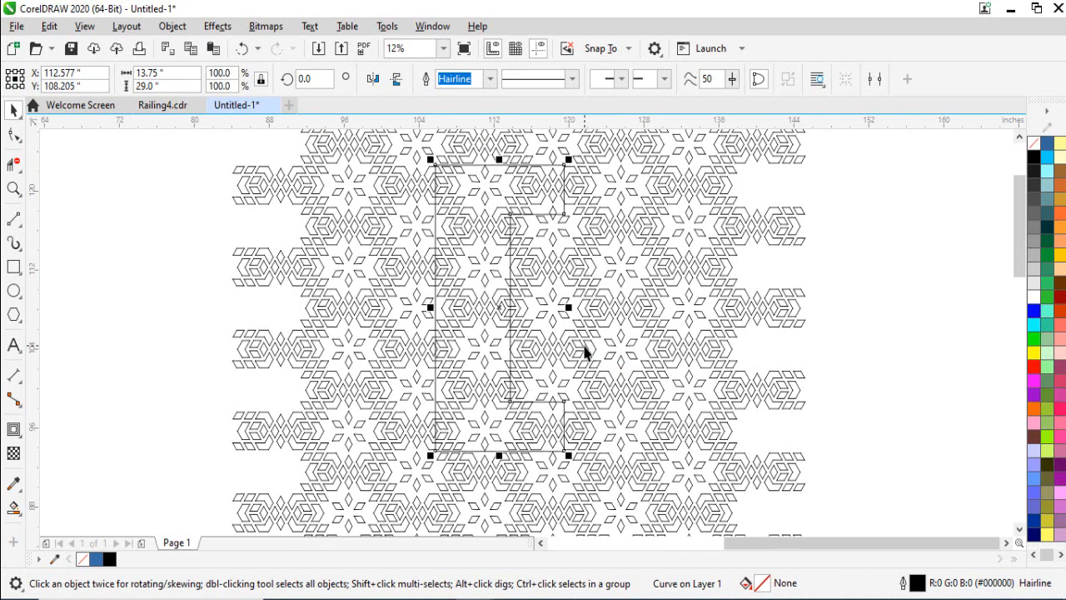
pyautogui.moveTo(583, 352); pyautogui.dragTo(623, 332)
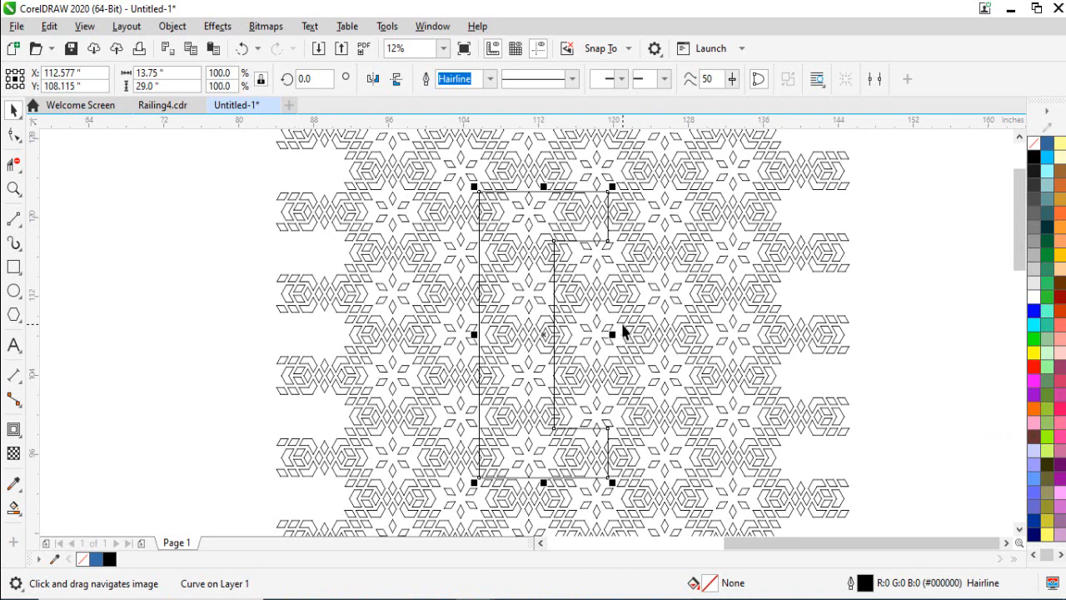
pyautogui.press('Right')
pyautogui.press('Right')
pyautogui.press('Right')
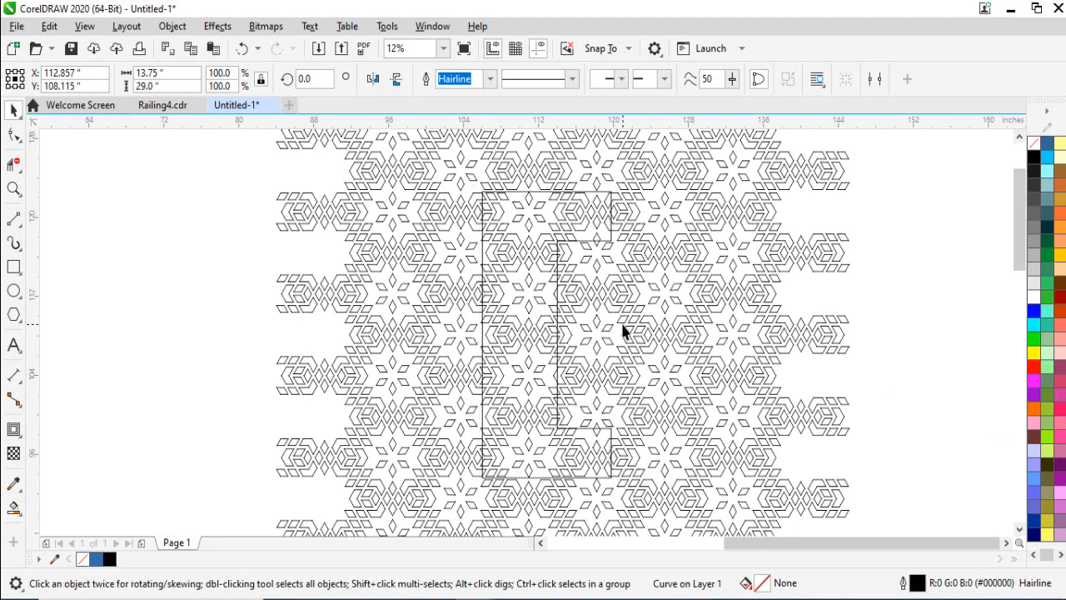
pyautogui.press('Right')
pyautogui.press('Right')
pyautogui.press('Right')
pyautogui.press('Right')
pyautogui.press('Right')
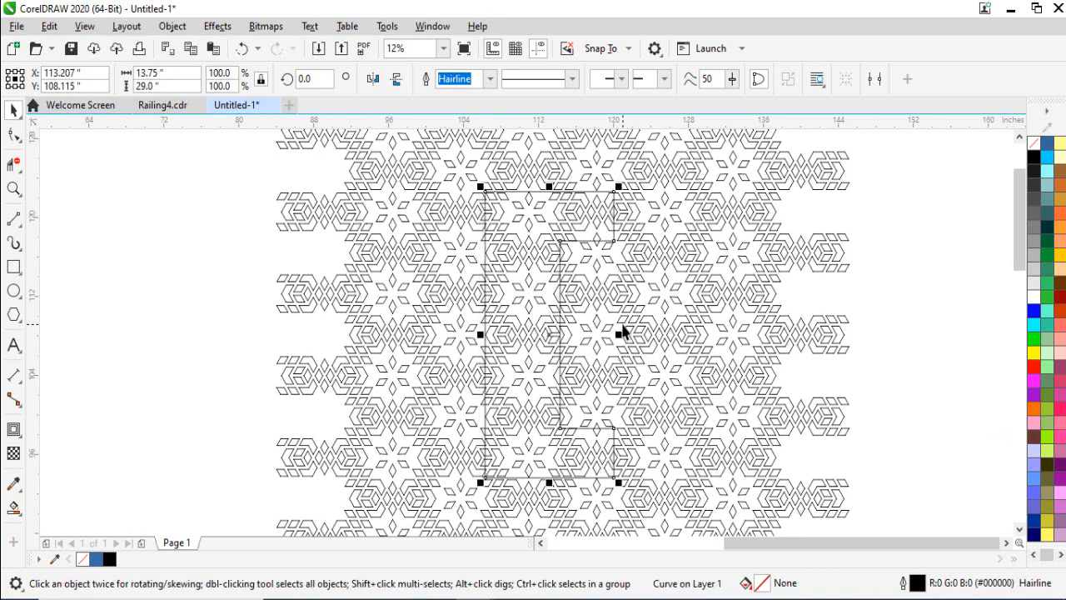
pyautogui.press('Right')
pyautogui.press('Right')
pyautogui.press('Right')
pyautogui.press('Right')
pyautogui.press('Right')
pyautogui.press('Right')
pyautogui.press('Right')
pyautogui.press('Right')
pyautogui.press('Right')
pyautogui.scroll(4, 328, 264)
pyautogui.scroll(1, 328, 264)
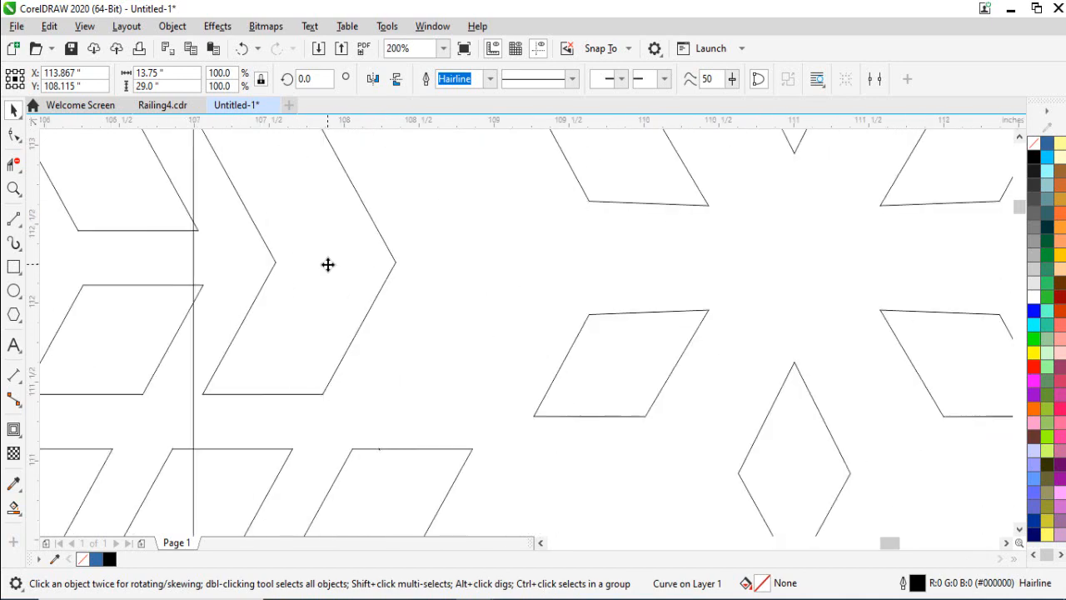
pyautogui.scroll(-1, 376, 277)
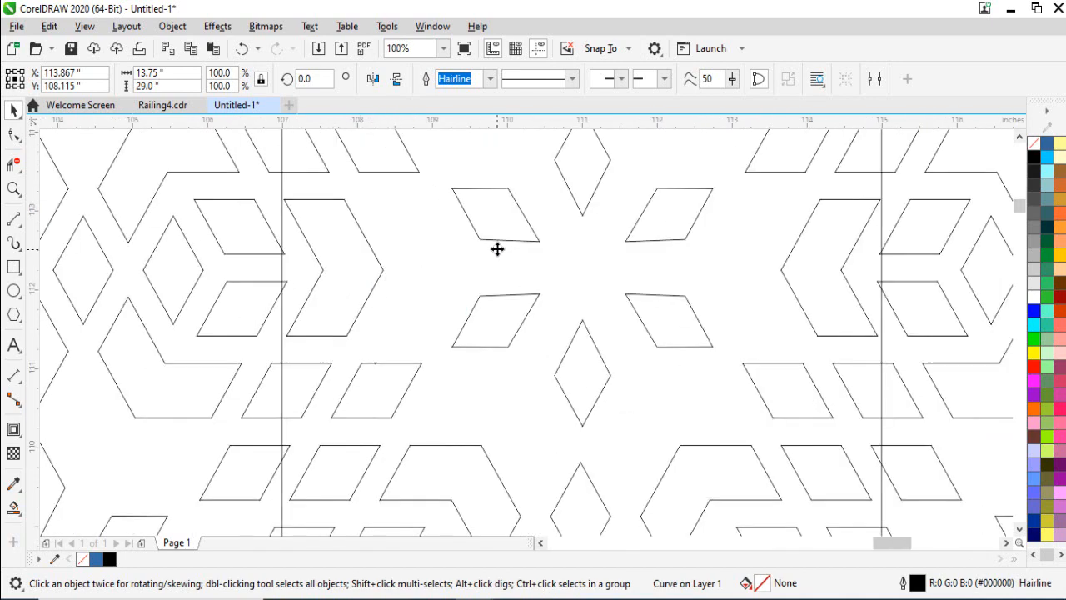
pyautogui.scroll(-2, 497, 241)
pyautogui.scroll(-2, 496, 250)
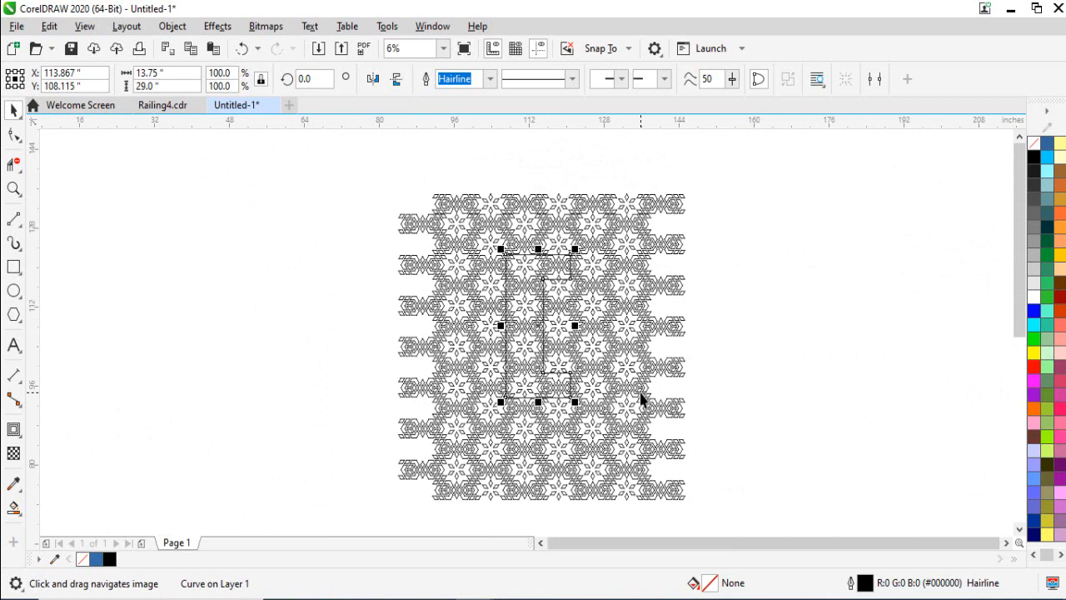
# - Delete the lattice parts above the C-shaped outline and beyond its long outer edge with the Virtual Segment Delete tool
pyautogui.click(237, 342)
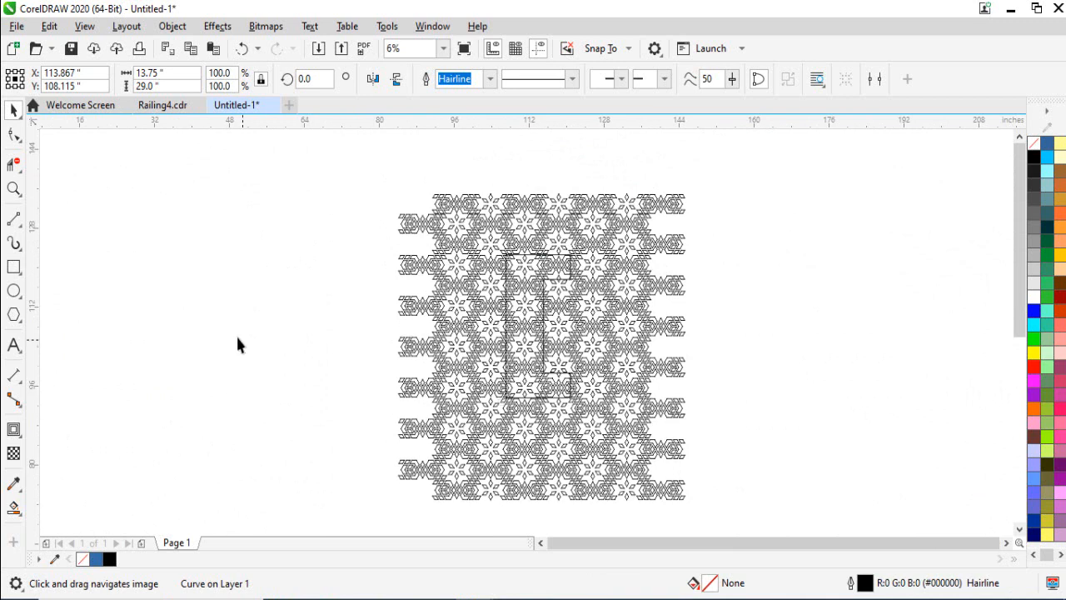
pyautogui.click(19, 169)
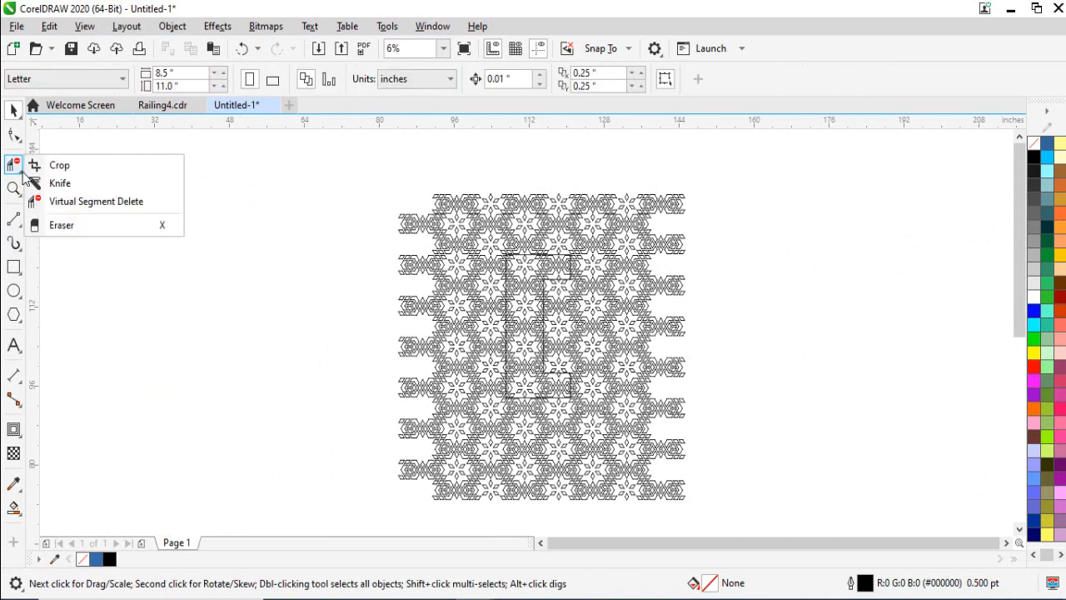
pyautogui.click(71, 202)
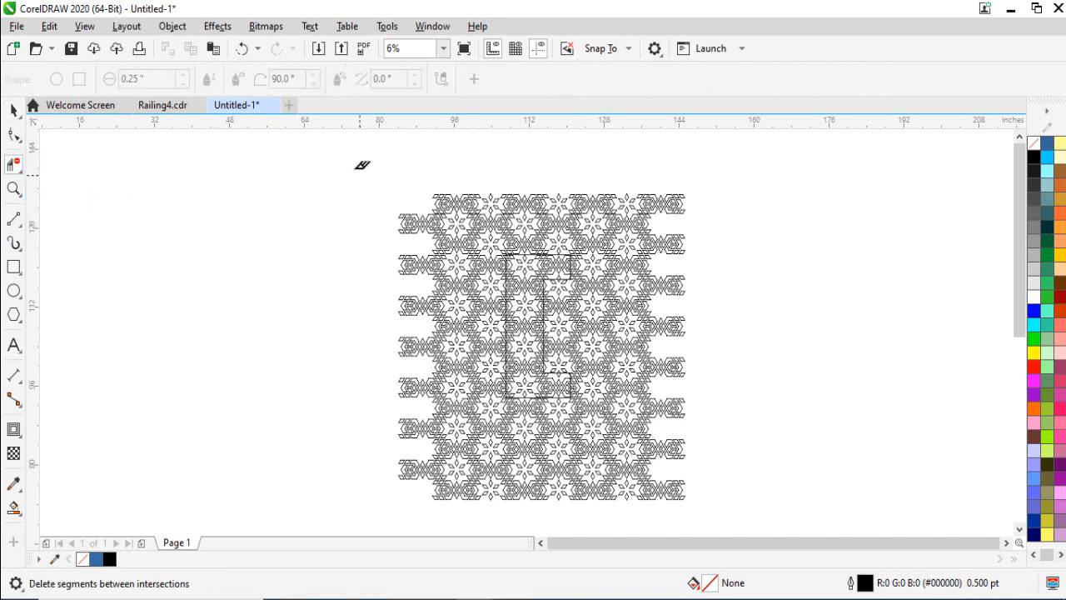
pyautogui.moveTo(713, 206); pyautogui.dragTo(750, 243)
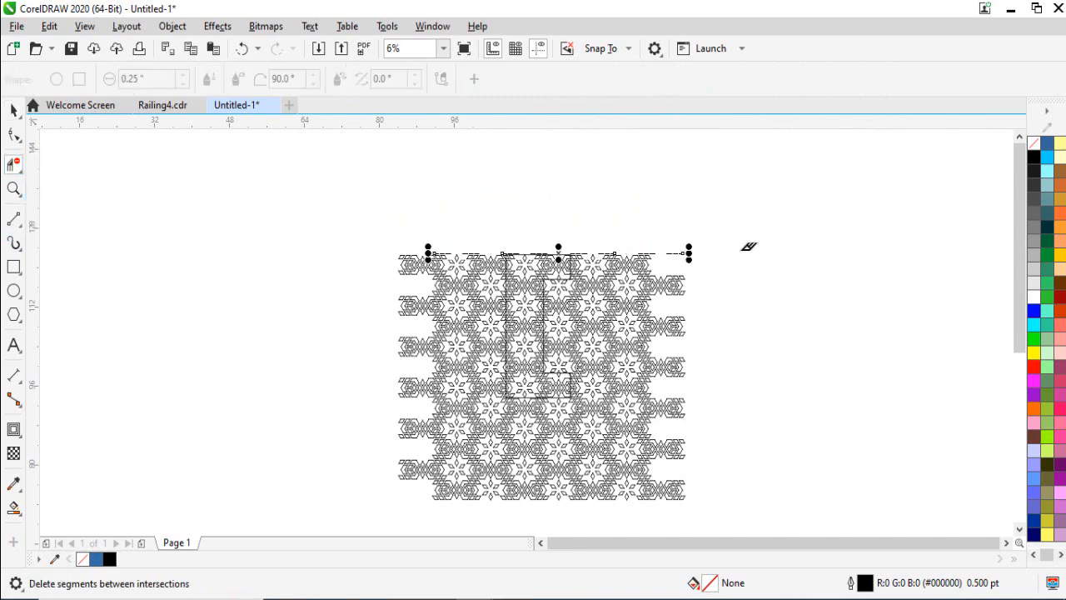
pyautogui.scroll(-1, 488, 261)
pyautogui.moveTo(360, 166); pyautogui.dragTo(517, 459)
pyautogui.scroll(-1, 454, 379)
pyautogui.scroll(1, 460, 366)
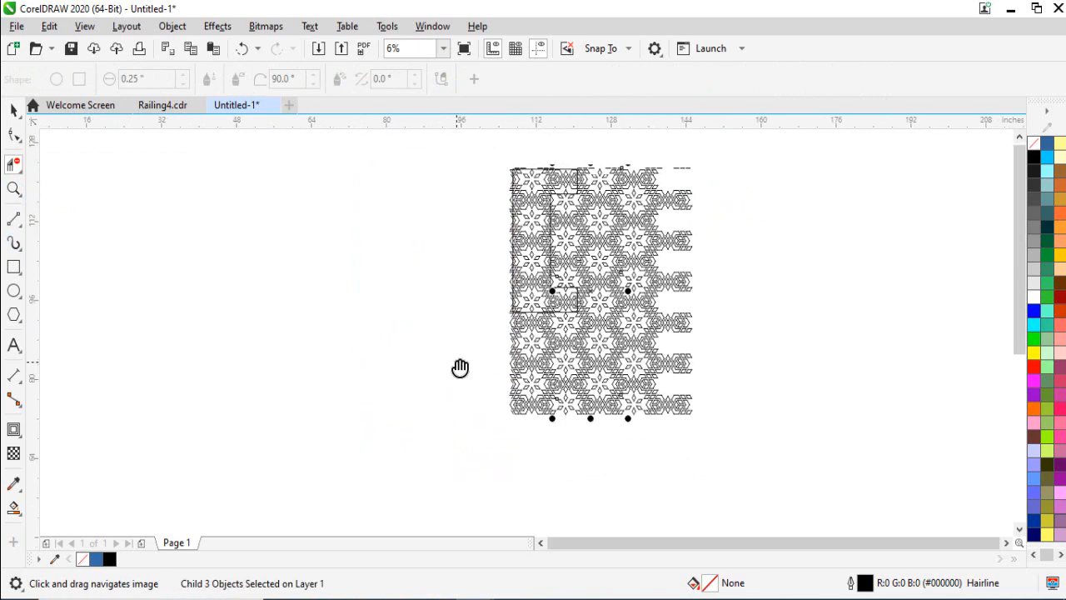
# - Delete the lattice parts below the C-shaped outline and well beyond the ends of its two arms
pyautogui.moveTo(491, 314); pyautogui.dragTo(755, 458)
pyautogui.scroll(1, 533, 192)
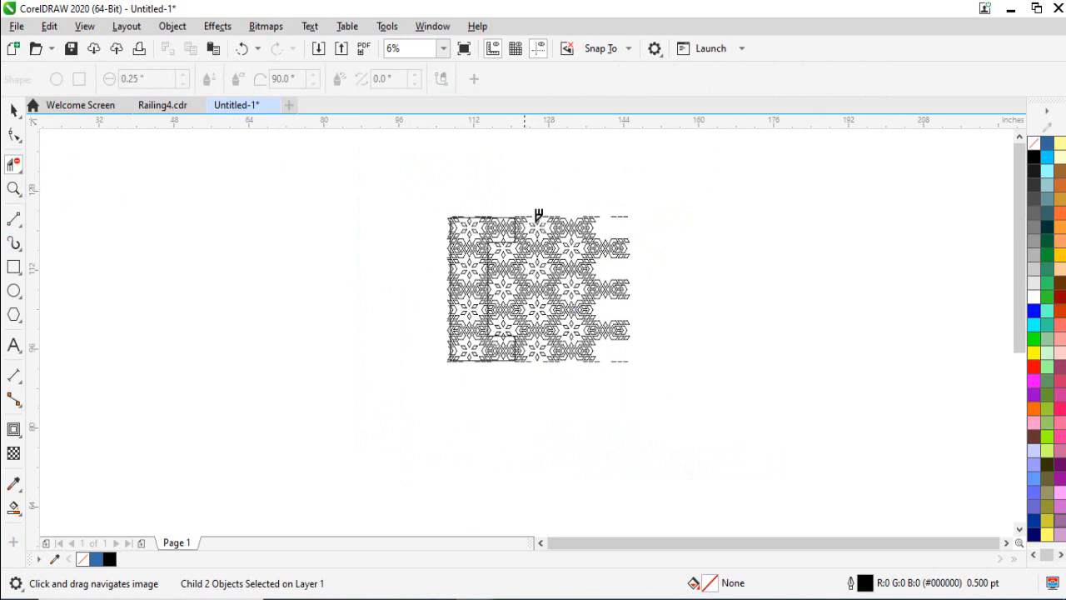
pyautogui.moveTo(526, 210); pyautogui.dragTo(713, 400)
pyautogui.scroll(3, 500, 267)
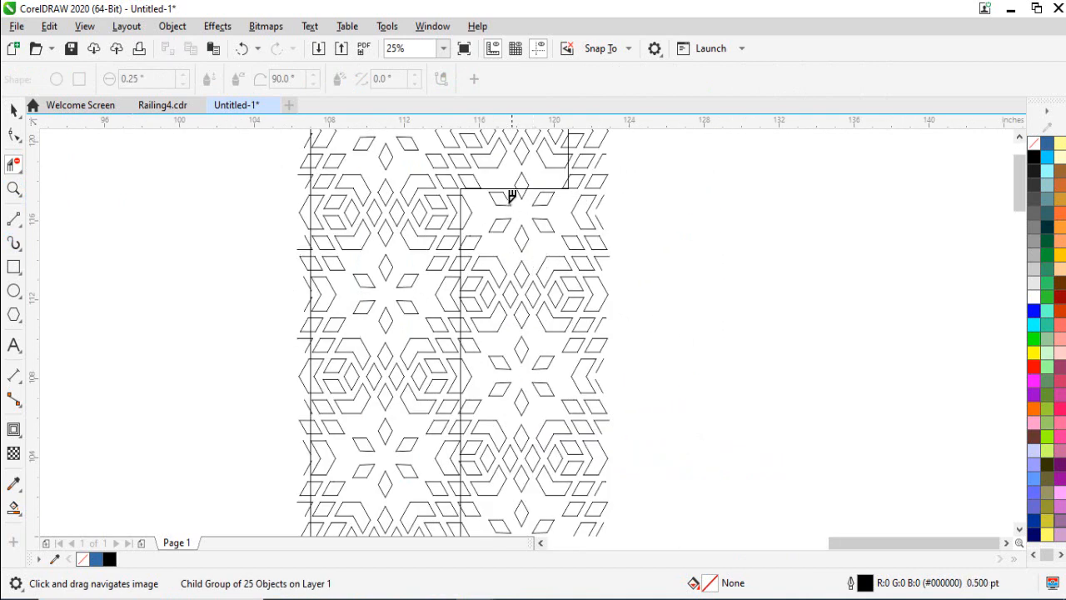
# - Delete the lattice motifs inside the opening of the C, between its two arms
pyautogui.moveTo(472, 191); pyautogui.dragTo(719, 511)
pyautogui.scroll(-3, 614, 380)
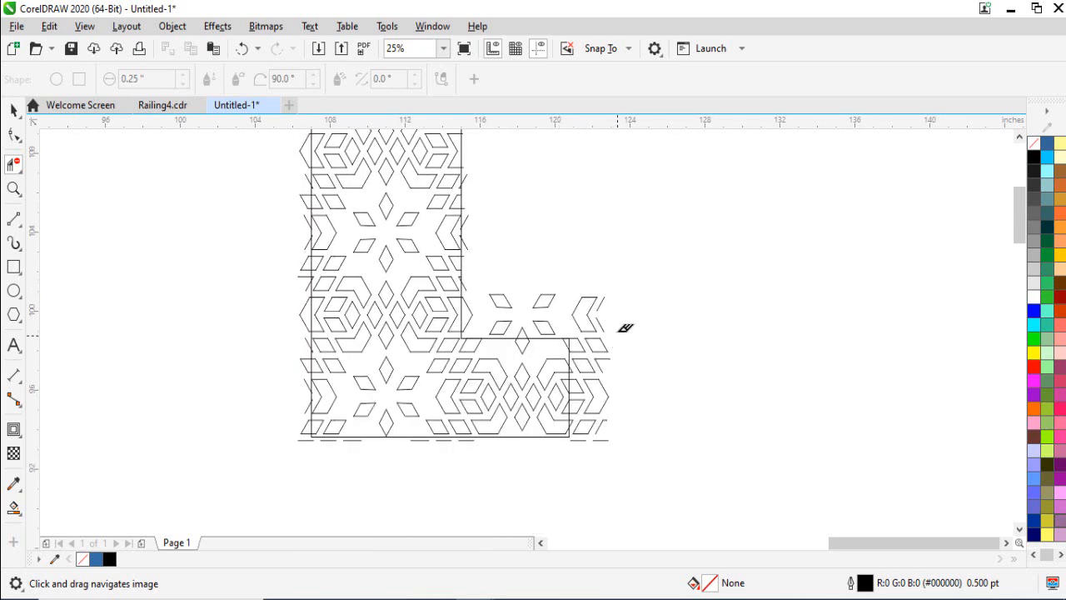
pyautogui.moveTo(618, 330); pyautogui.dragTo(470, 271)
pyautogui.scroll(1, 588, 362)
# - Delete the lattice ends sticking out past the end of the C's lower arm, along with the outline segments between its motifs
pyautogui.moveTo(568, 268); pyautogui.dragTo(688, 536)
pyautogui.moveTo(565, 258); pyautogui.dragTo(643, 474)
pyautogui.scroll(1, 561, 468)
pyautogui.scroll(1, 559, 449)
pyautogui.moveTo(568, 419); pyautogui.dragTo(637, 473)
pyautogui.moveTo(567, 247); pyautogui.dragTo(604, 417)
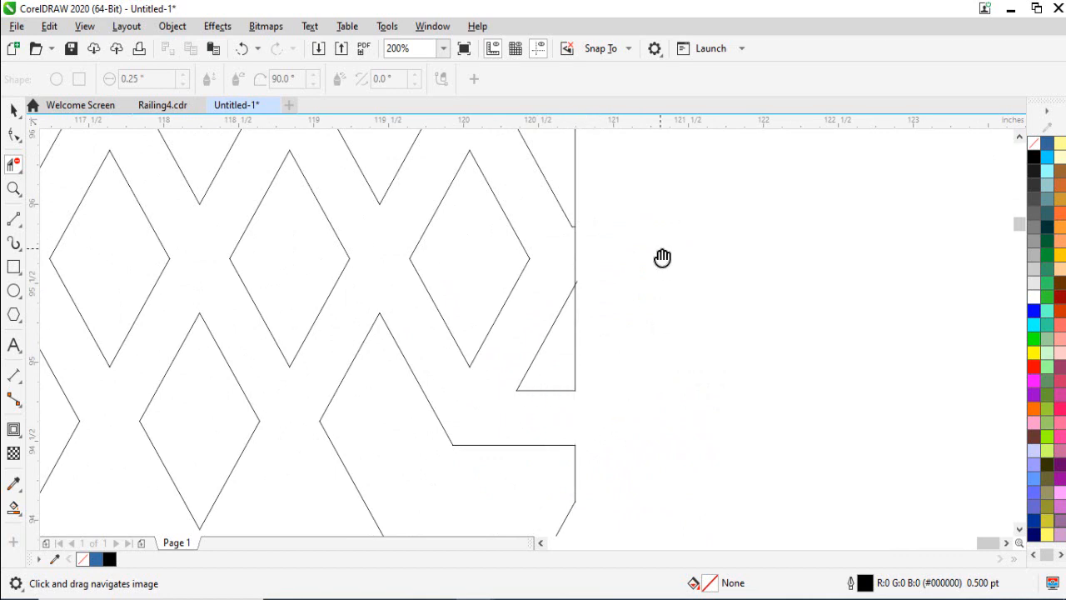
# - Remove the remaining stray line ends and leftover outline segments along the end and upper corner of the C's lower arm
pyautogui.scroll(-3, 662, 259)
pyautogui.scroll(2, 557, 403)
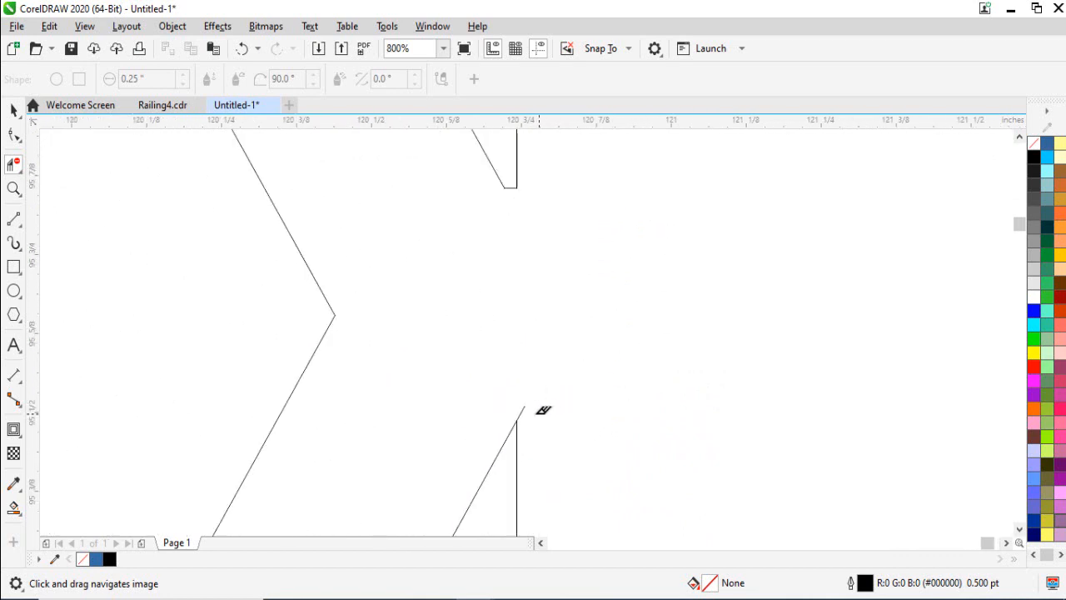
pyautogui.scroll(5, 556, 416)
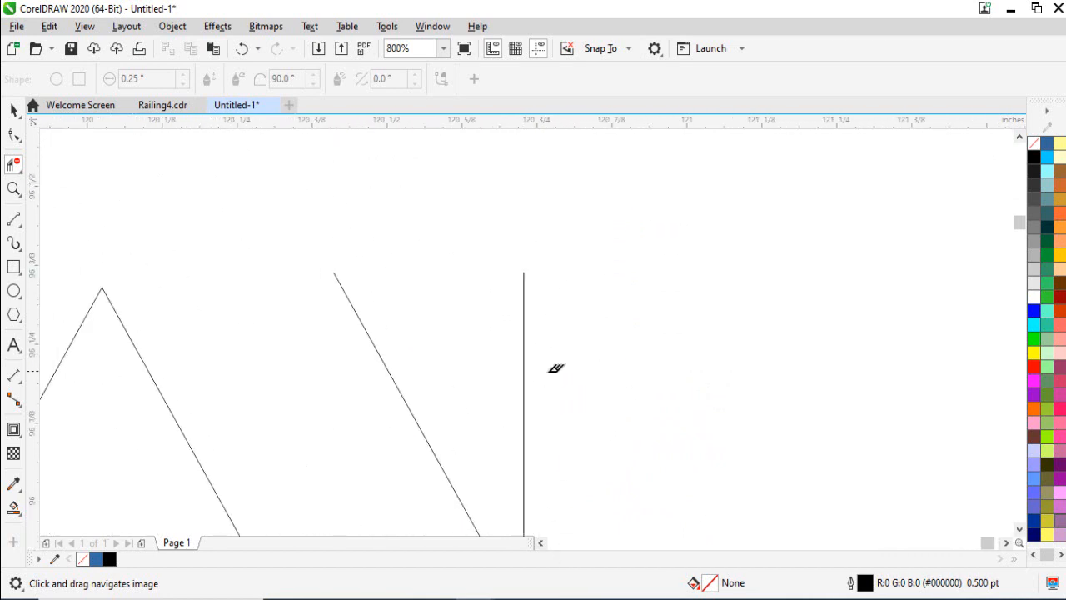
pyautogui.scroll(-1, 556, 367)
pyautogui.scroll(2, 533, 275)
pyautogui.moveTo(507, 293); pyautogui.dragTo(600, 330)
pyautogui.scroll(3, 579, 427)
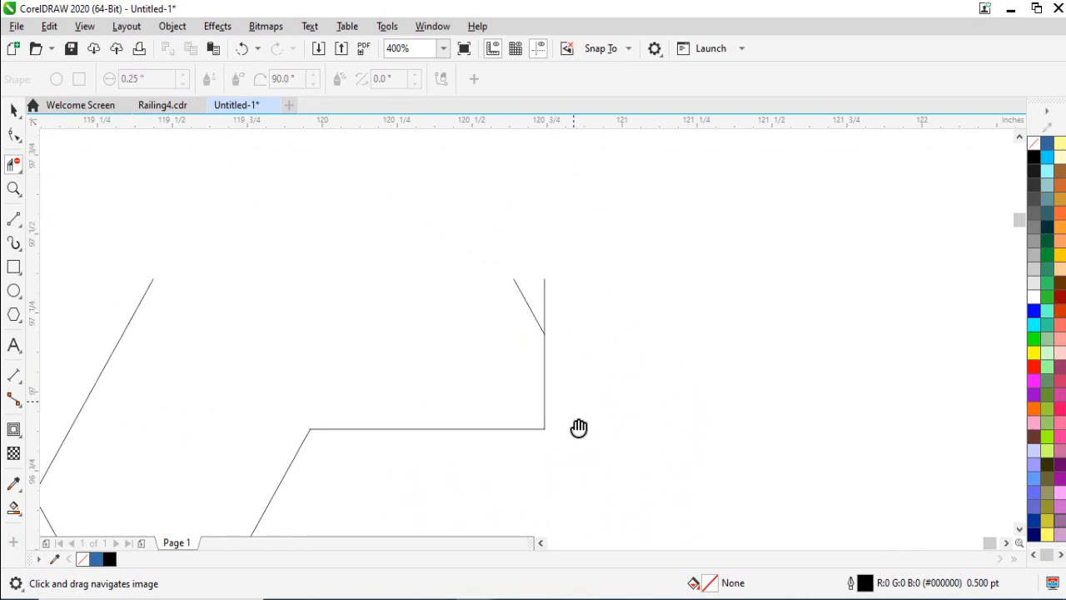
pyautogui.scroll(3, 579, 427)
pyautogui.scroll(-3, 602, 280)
pyautogui.scroll(2, 618, 319)
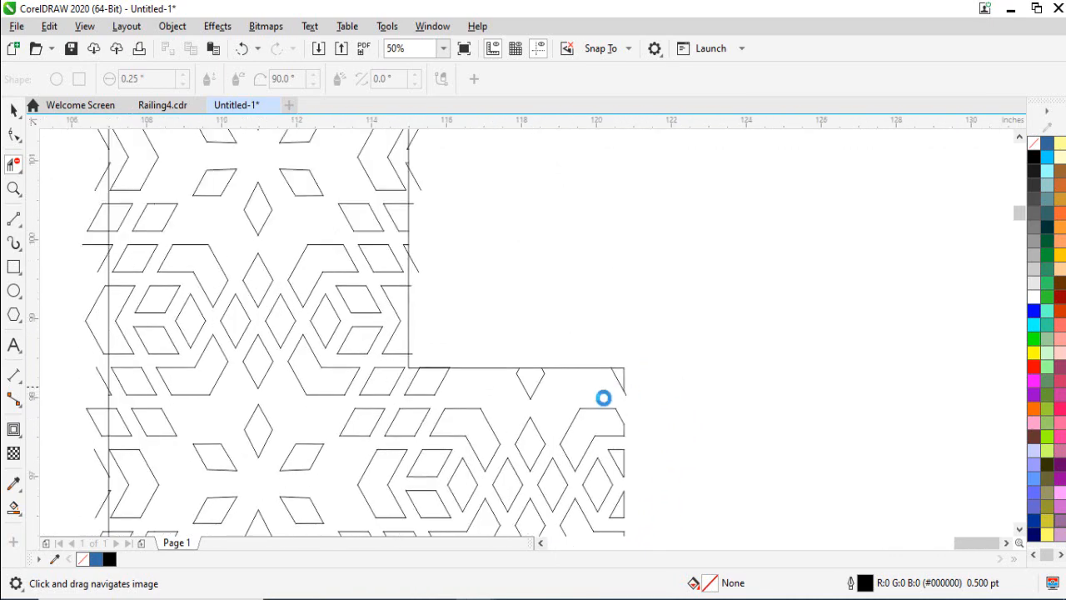
pyautogui.scroll(2, 603, 398)
pyautogui.scroll(-3, 516, 251)
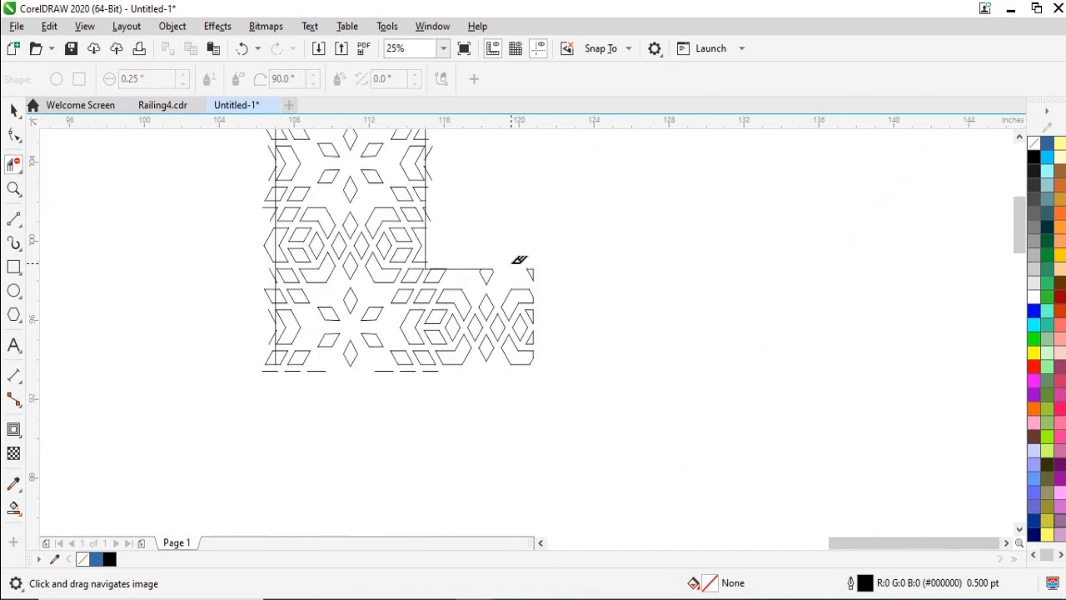
# - Trim the remaining lattice overhangs and outline segments around the rest of the C, leaving only closed motif cutouts
pyautogui.moveTo(528, 278); pyautogui.dragTo(602, 380)
pyautogui.scroll(-1, 602, 380)
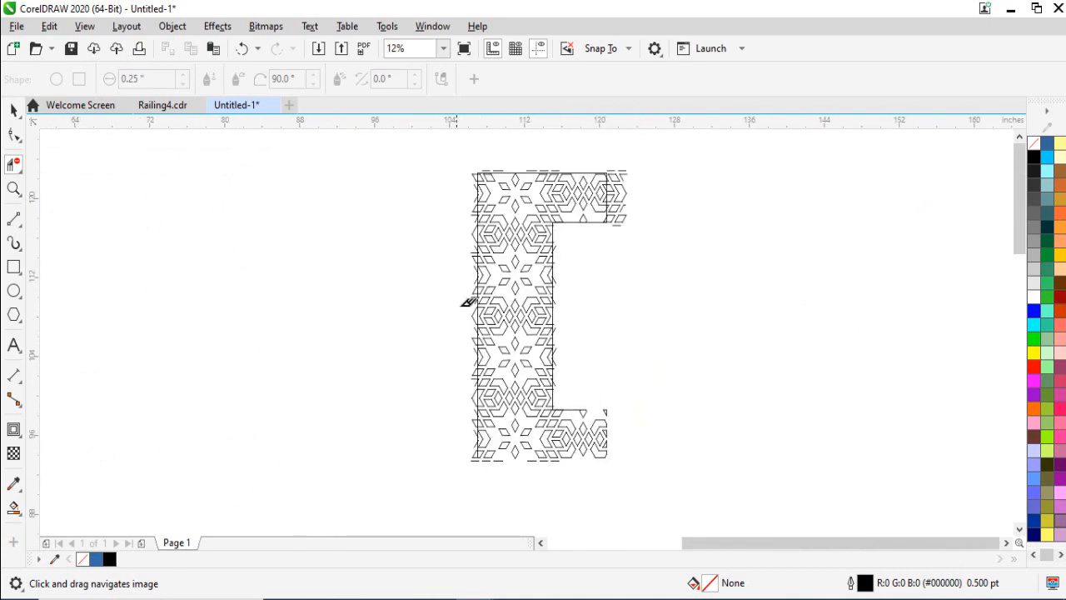
pyautogui.scroll(1, 562, 467)
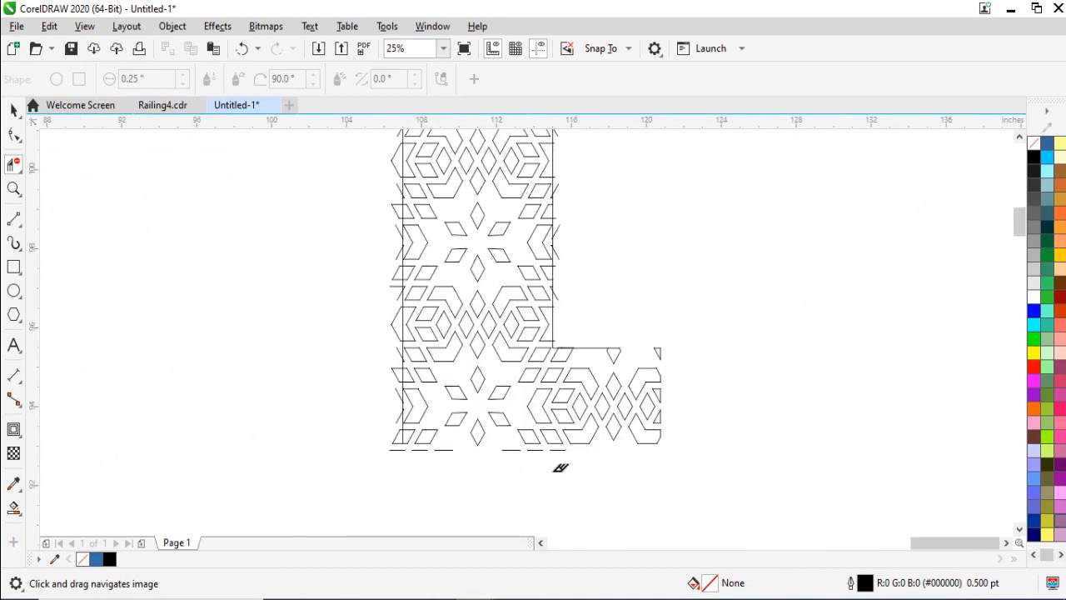
pyautogui.scroll(1, 619, 269)
pyautogui.scroll(-2, 558, 374)
# - Select the whole trimmed C-shaped lattice and group its pieces into one object
pyautogui.press('space')
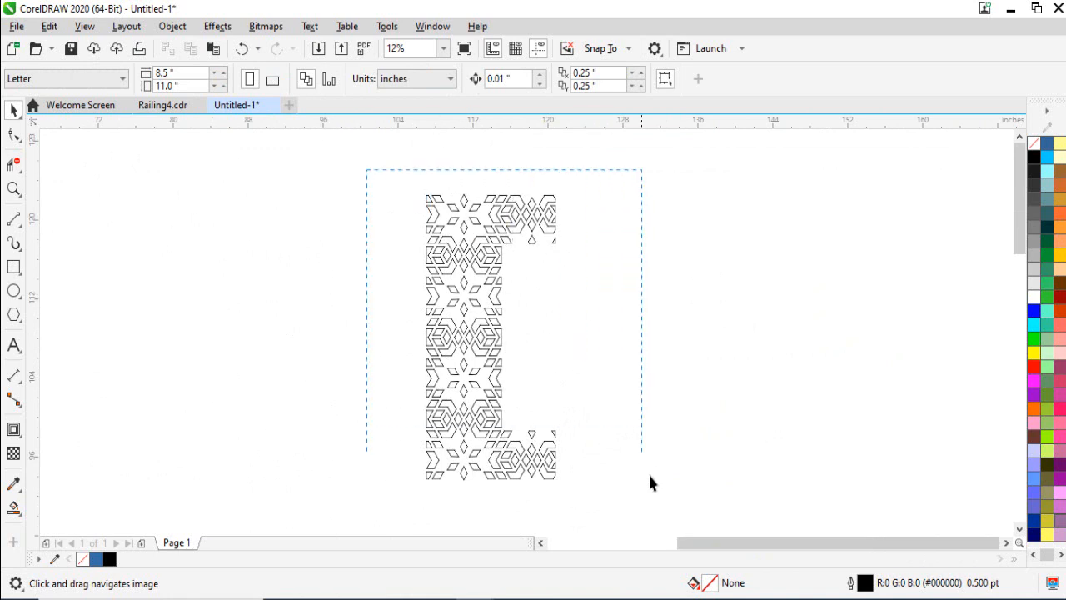
pyautogui.hotkey('ctrl', 'a')
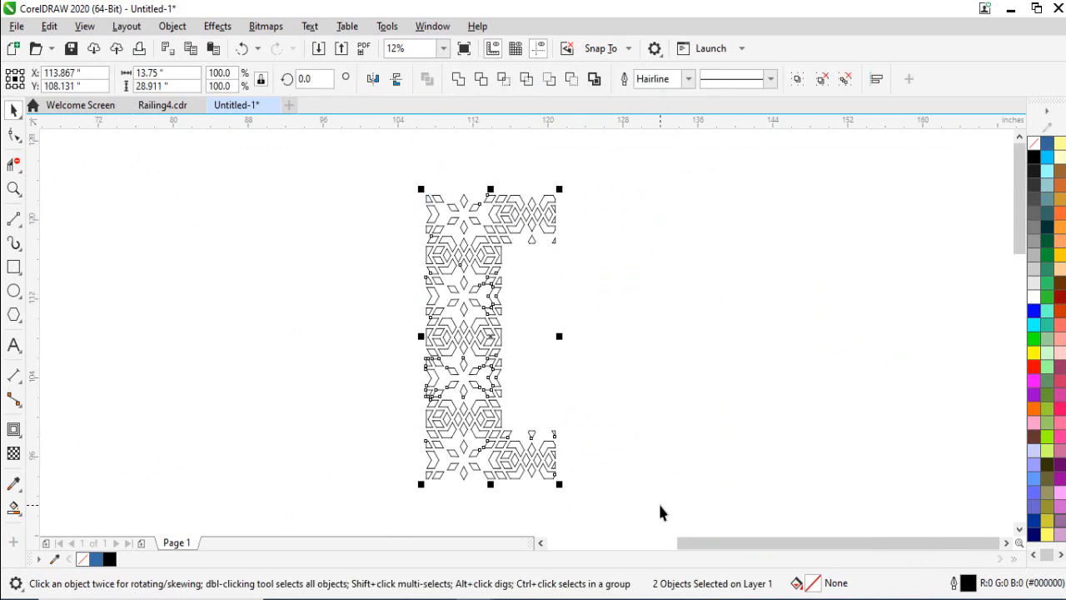
pyautogui.hotkey('ctrl', 'g')
# - Centre the grouped lattice horizontally and vertically on the larger 14.75 by 30 inch C-shaped outline
pyautogui.scroll(-2, 655, 377)
pyautogui.moveTo(603, 442); pyautogui.dragTo(603, 334)
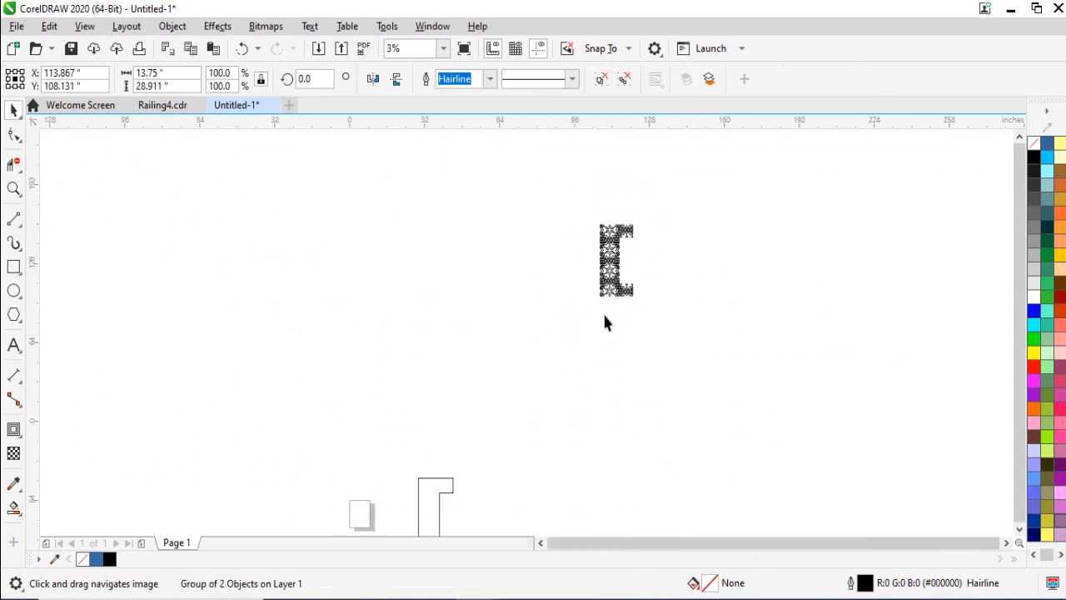
pyautogui.scroll(-1, 603, 312)
pyautogui.moveTo(572, 371); pyautogui.dragTo(569, 314)
pyautogui.scroll(1, 564, 300)
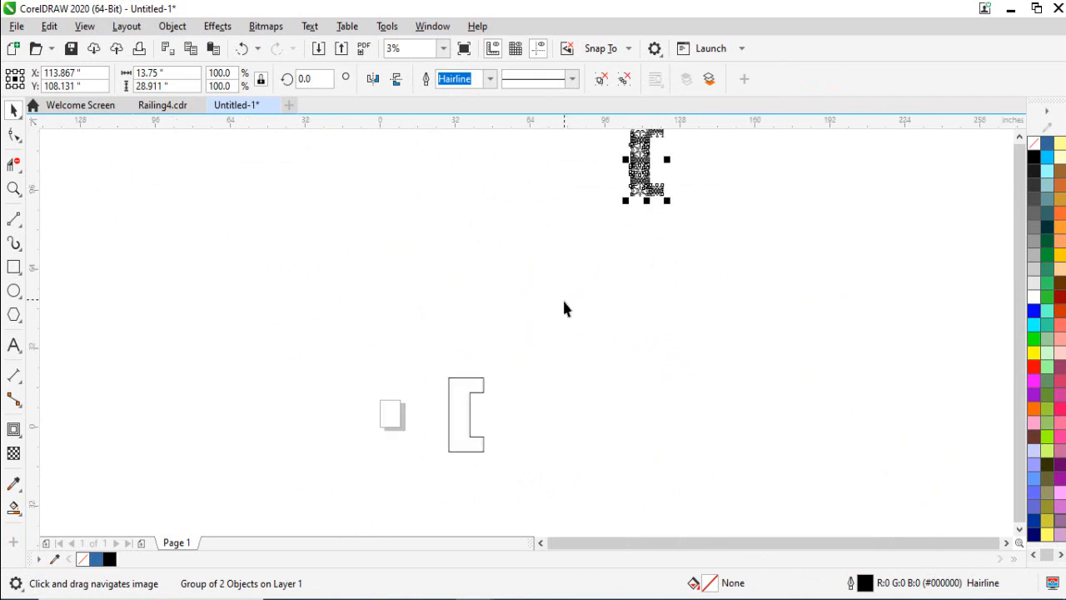
pyautogui.keyDown('shift'); pyautogui.click(458, 406); pyautogui.keyUp('shift')
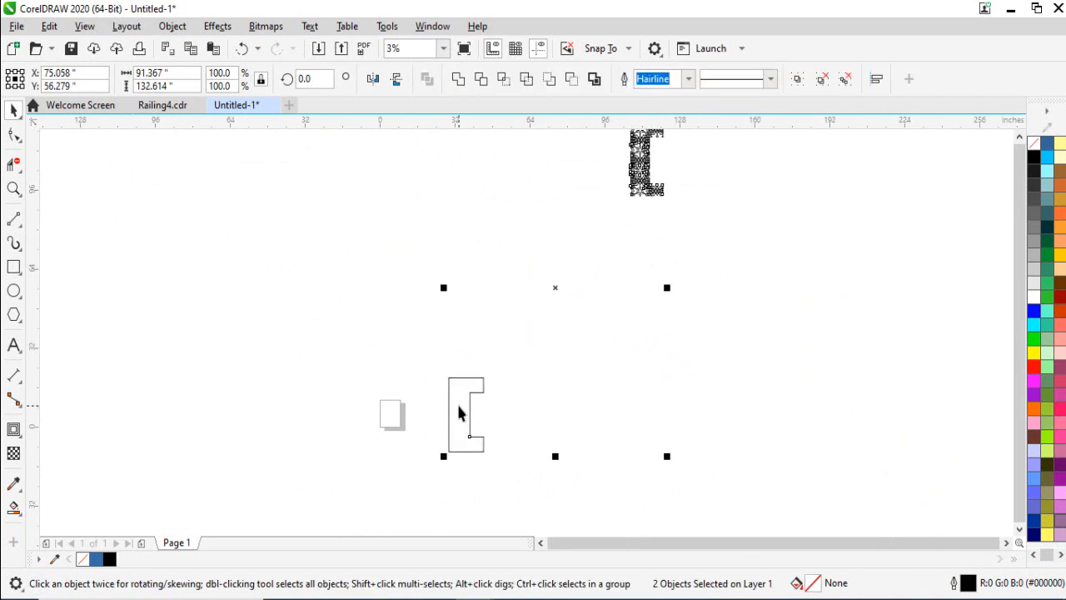
pyautogui.press('c')
pyautogui.press('e')
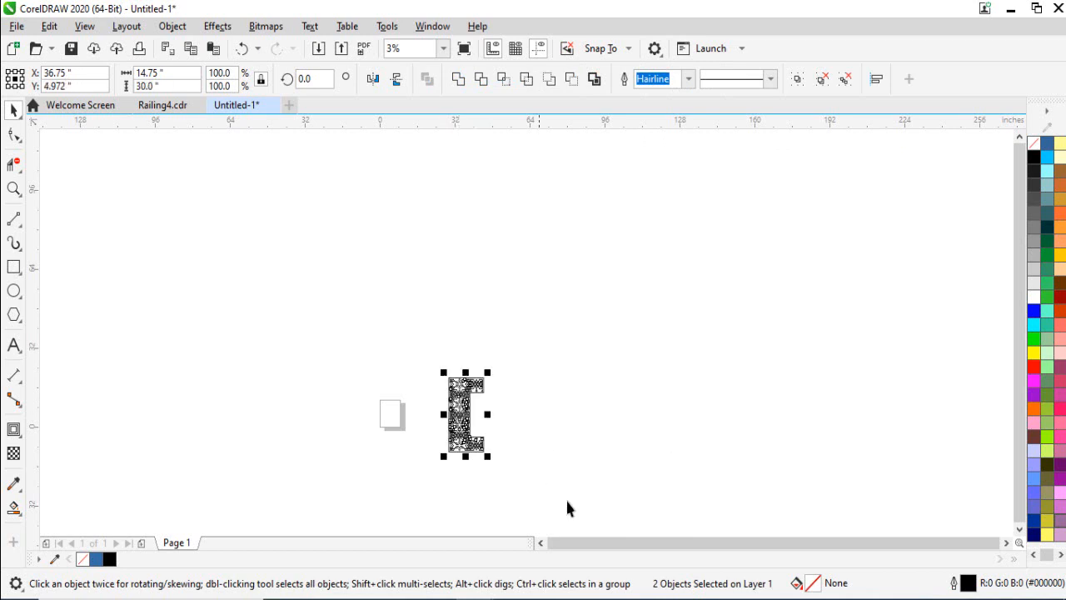
pyautogui.scroll(3, 435, 467)
pyautogui.click(663, 317)
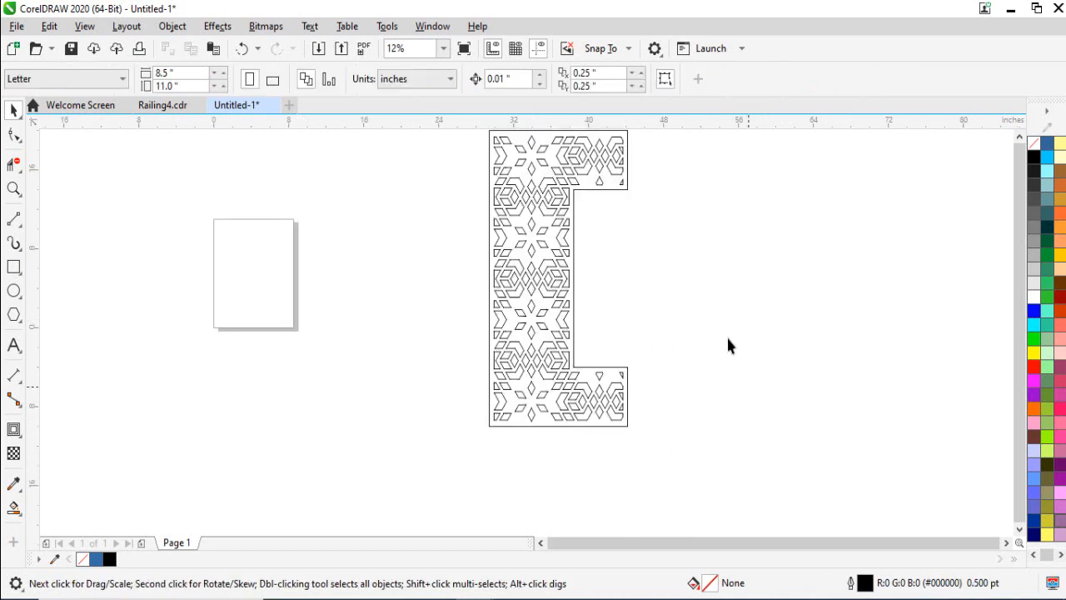
# - Use Smart Fill to fill the solid area of the C-shaped panel around the cutouts with blue and a black hairline outline
pyautogui.moveTo(726, 335)
pyautogui.mouseDown()
pyautogui.moveTo(661, 371)
pyautogui.moveTo(629, 359)
pyautogui.mouseUp()
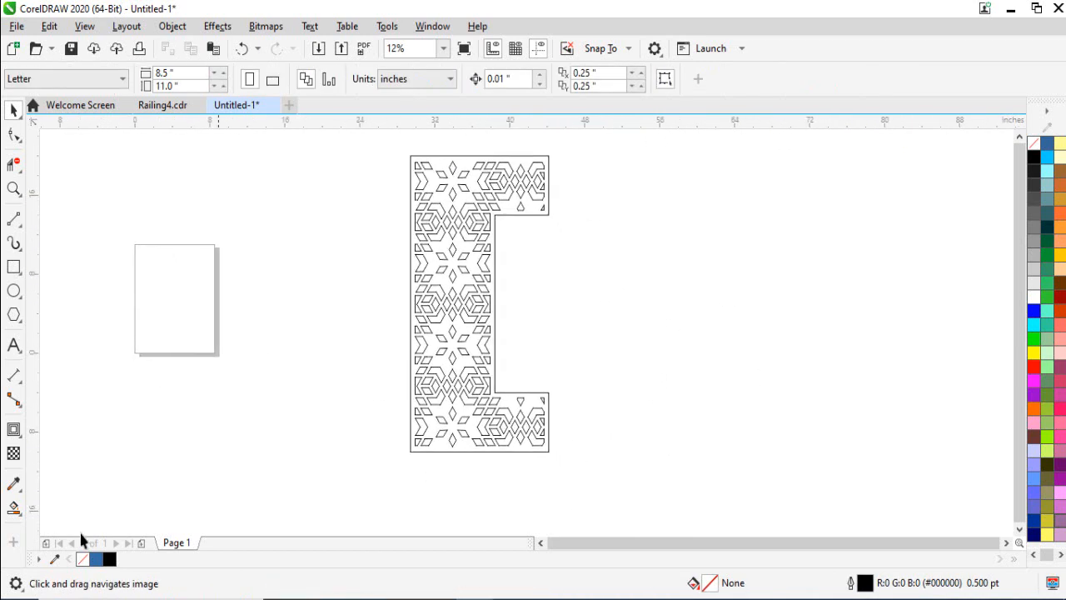
pyautogui.click(22, 514)
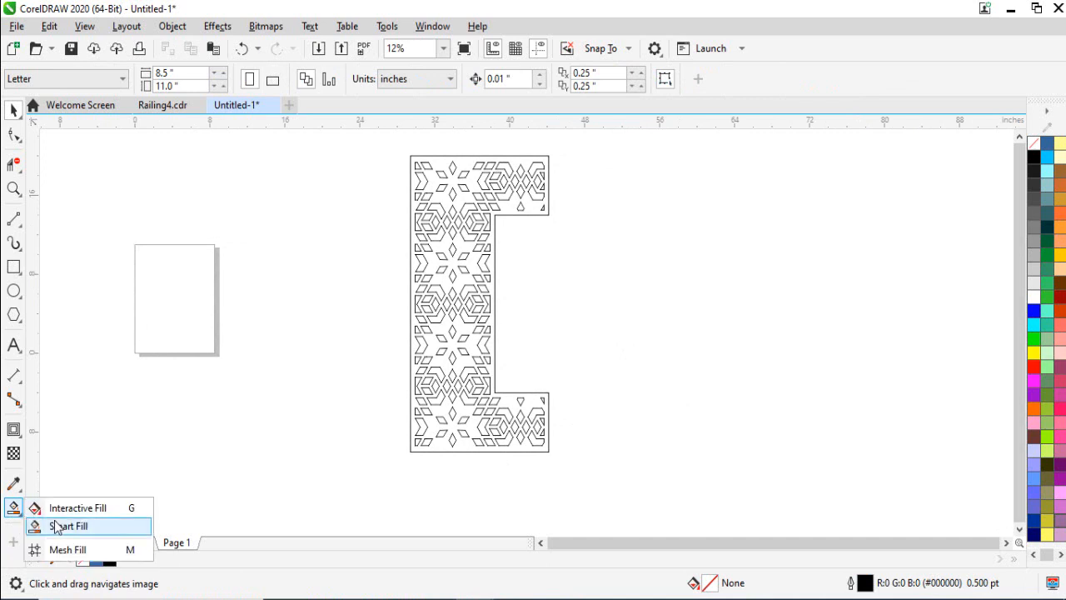
pyautogui.click(60, 526)
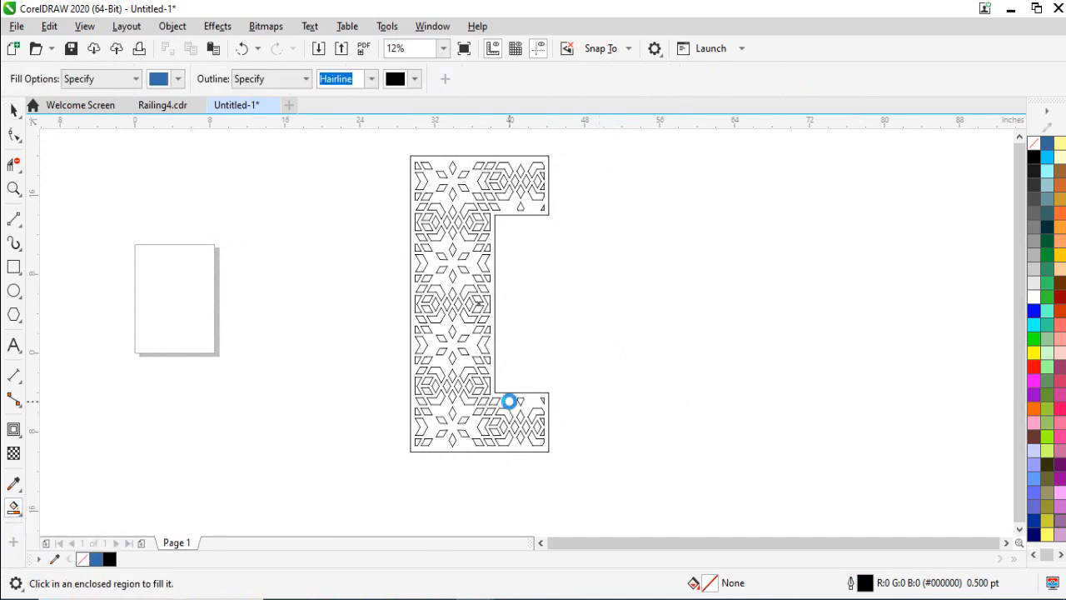
pyautogui.scroll(2, 507, 475)
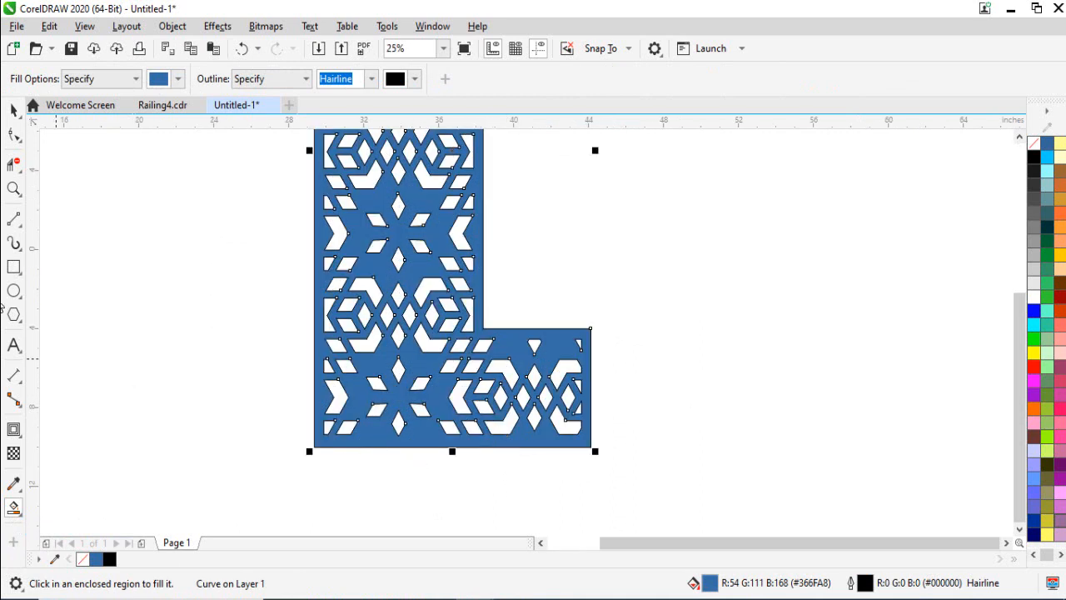
pyautogui.click(13, 109)
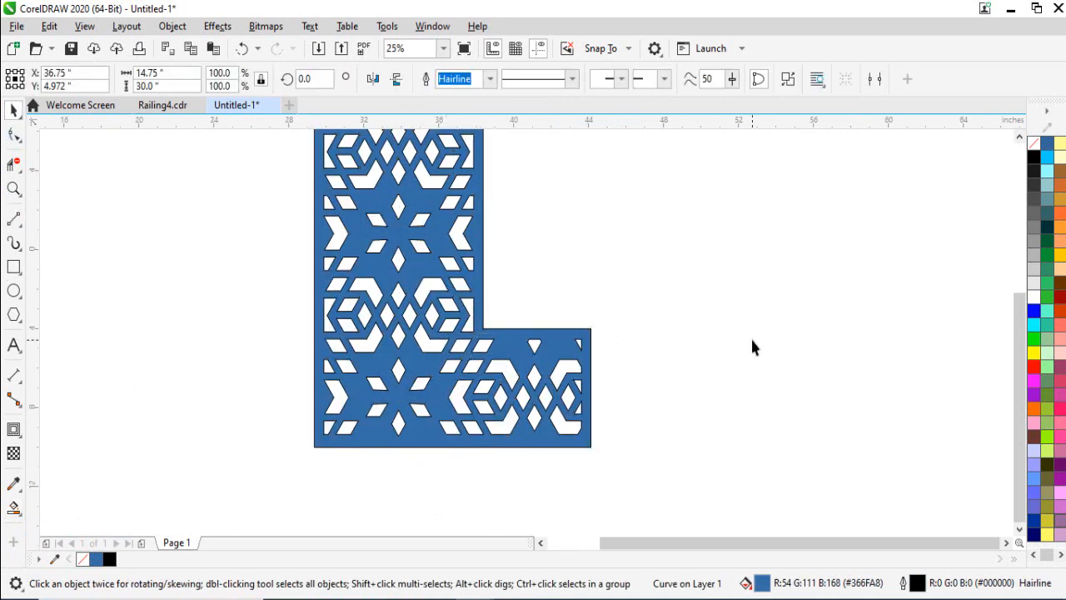
# - Examine the blue filled C-shaped panel from end to end, undoing and redoing the fill to compare it with the bare outlines
pyautogui.click(709, 368)
pyautogui.moveTo(605, 232); pyautogui.dragTo(623, 387)
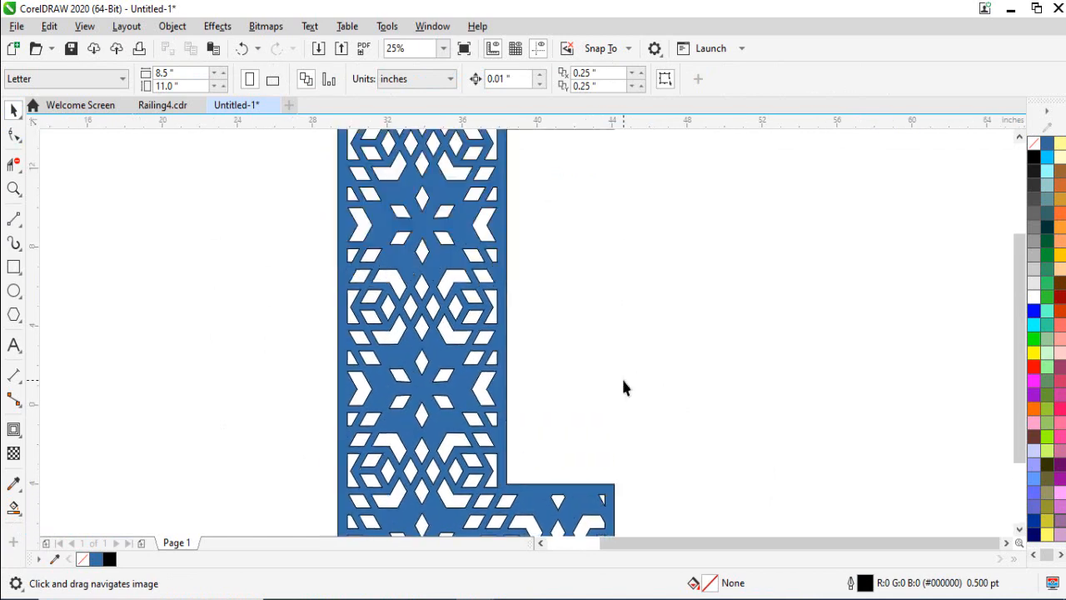
pyautogui.moveTo(576, 205); pyautogui.dragTo(602, 421)
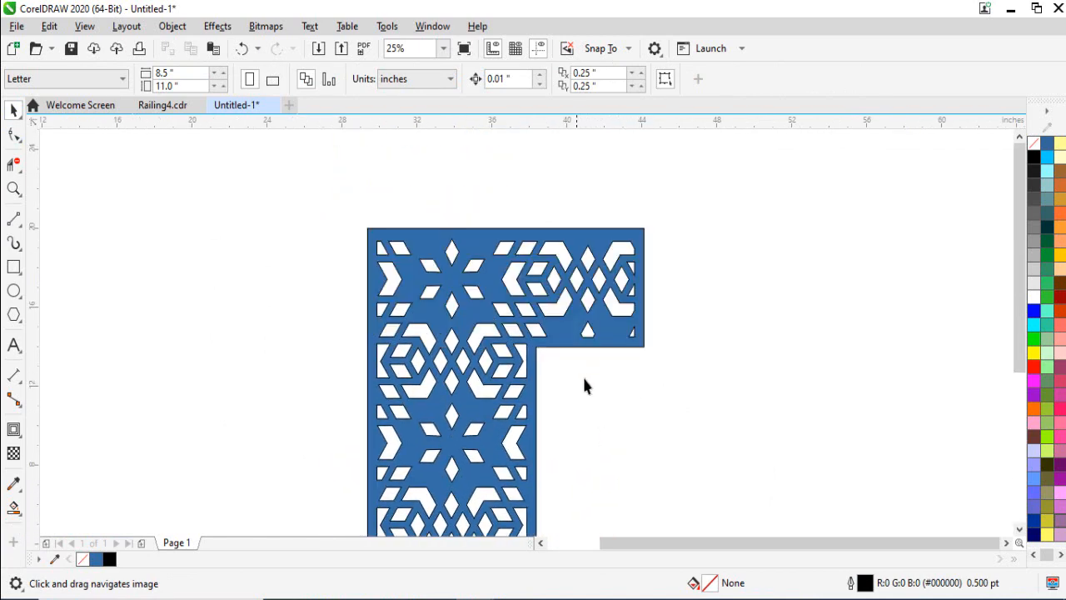
pyautogui.moveTo(671, 457); pyautogui.dragTo(648, 408)
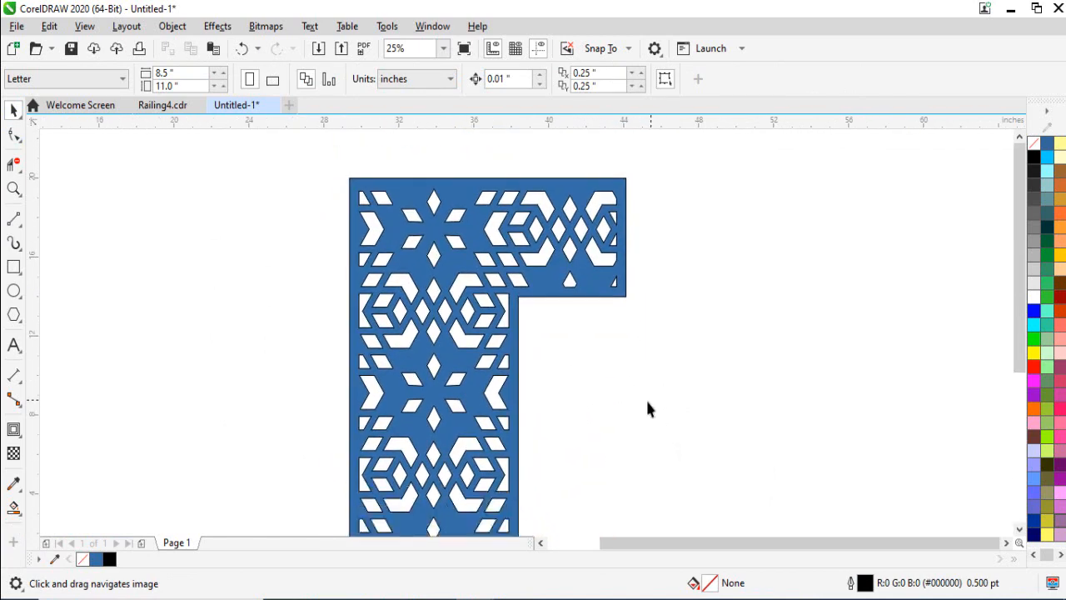
pyautogui.hotkey('ctrl', 'z')
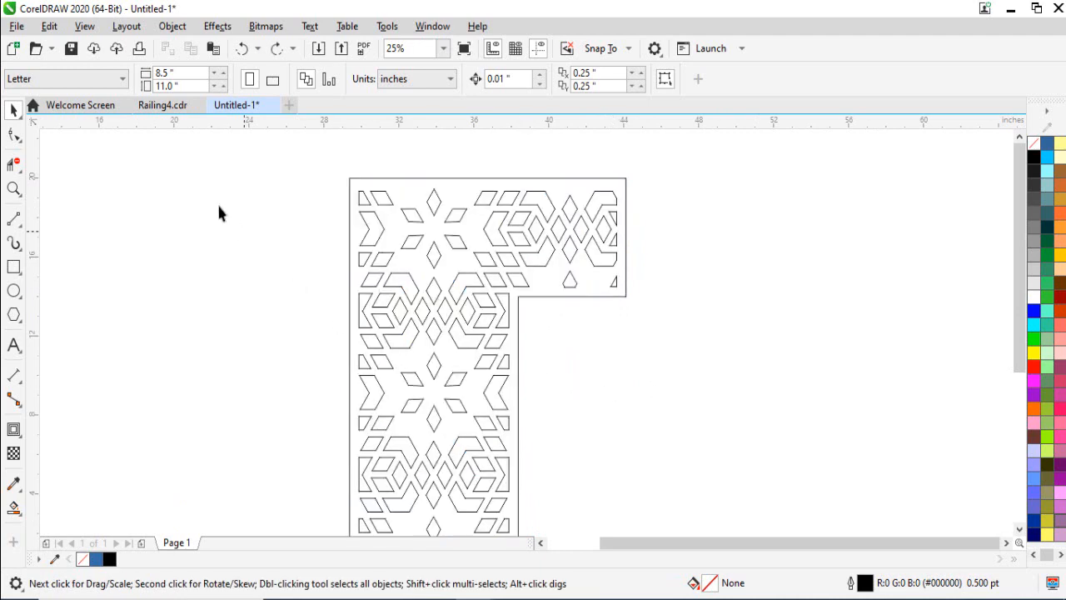
pyautogui.click(277, 52)
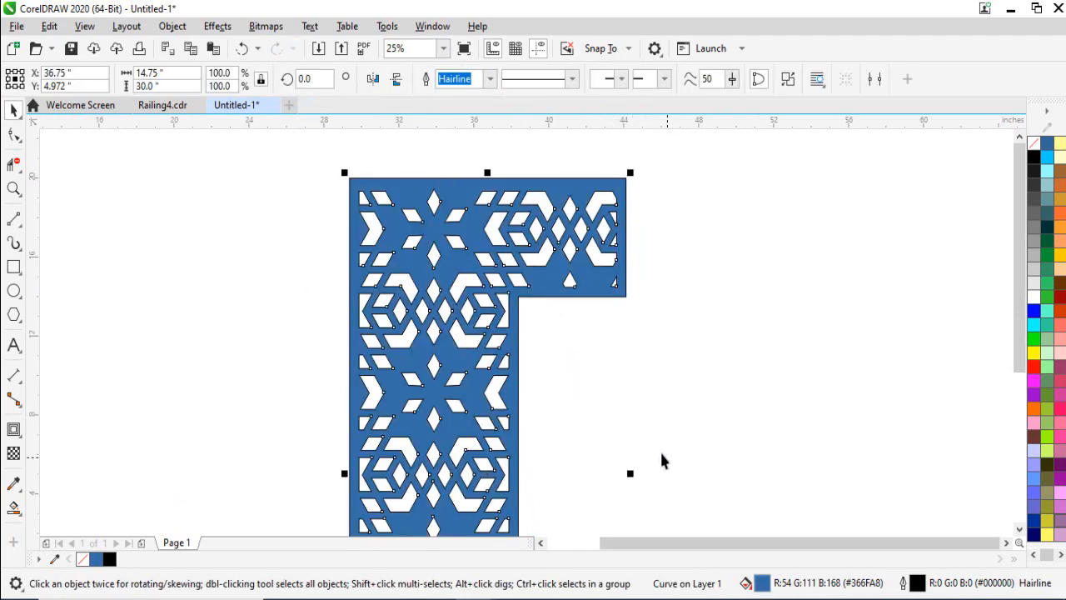
pyautogui.moveTo(659, 450); pyautogui.dragTo(609, 362)
pyautogui.scroll(-2, 639, 281)
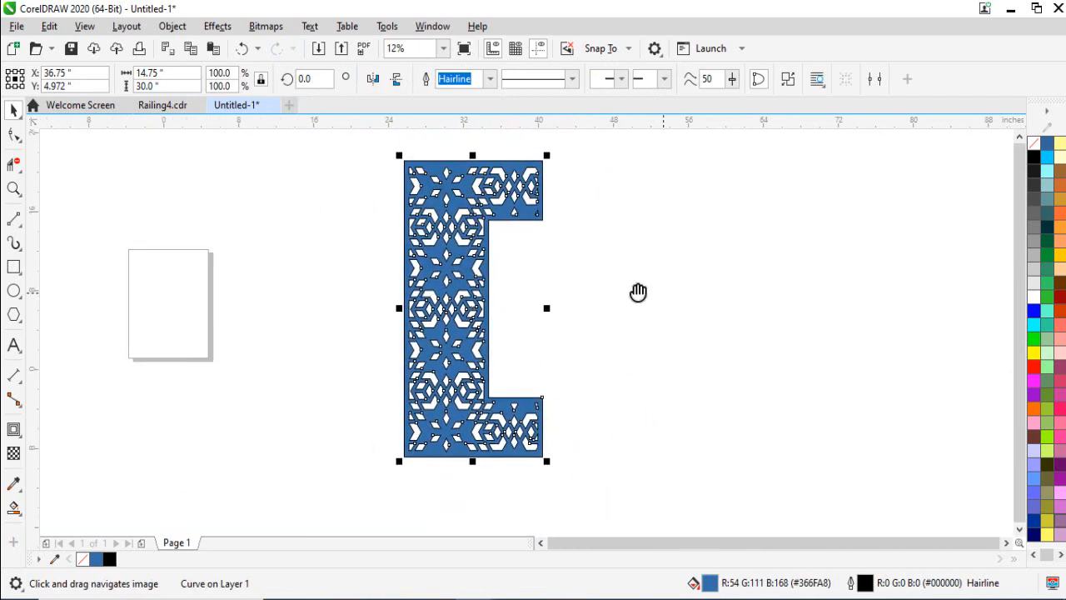
pyautogui.moveTo(638, 292); pyautogui.dragTo(601, 292)
# - Move the blue filled panel off the source outlines to the empty area at about X 70.87 in, Y 4.106 in
pyautogui.click(518, 329)
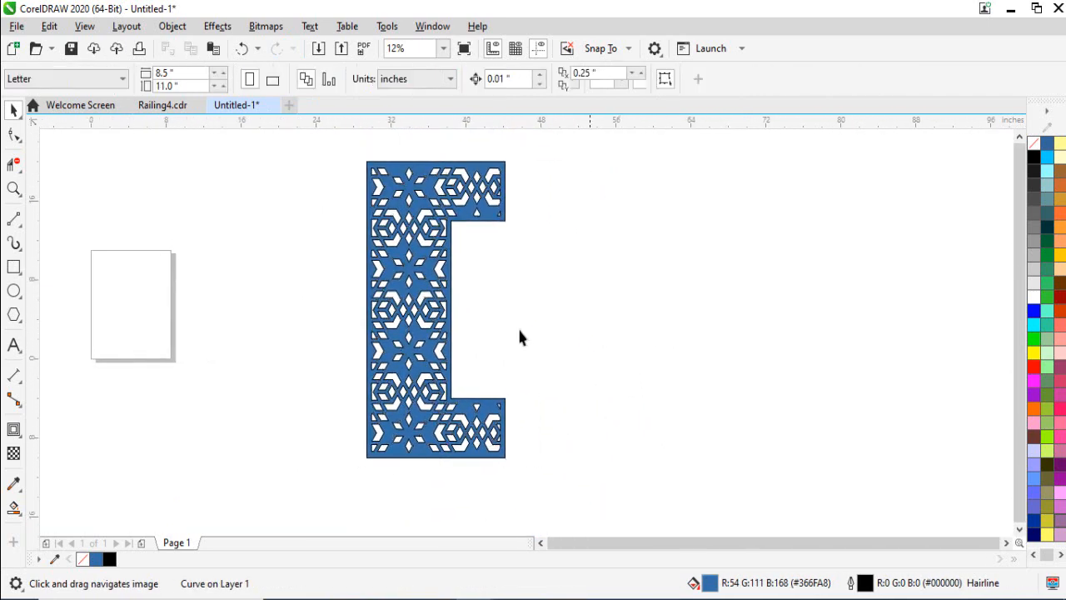
pyautogui.click(464, 218)
pyautogui.moveTo(464, 218); pyautogui.dragTo(787, 221)
pyautogui.moveTo(825, 349); pyautogui.dragTo(640, 357)
pyautogui.moveTo(677, 392); pyautogui.dragTo(655, 386)
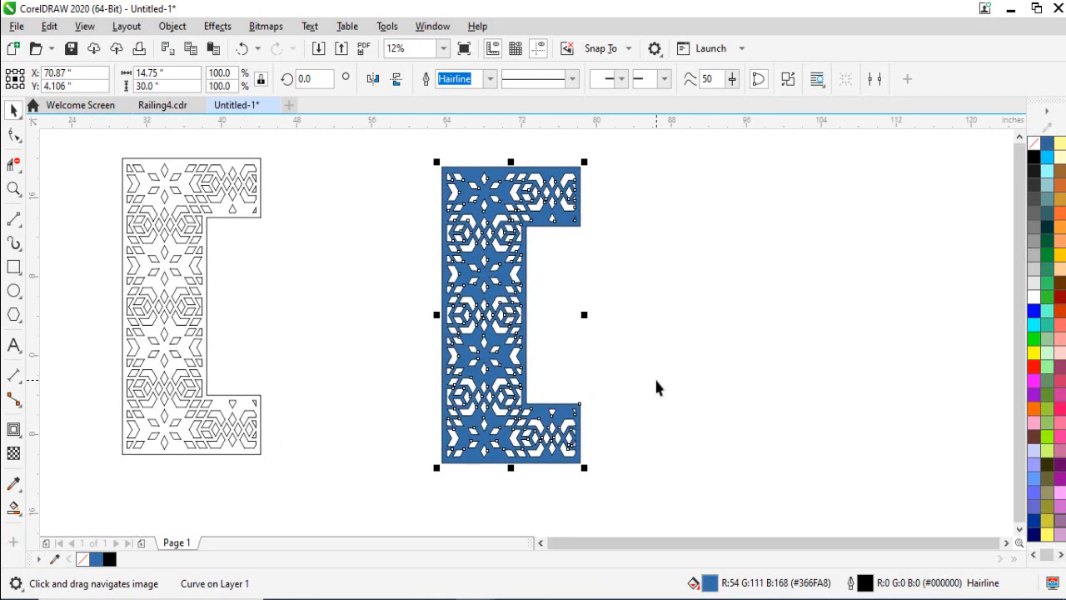
# - Copy the blue filled panel into a new Letter-size RGB document at 300 dpi and centre it on the page
pyautogui.hotkey('ctrl', 'n')
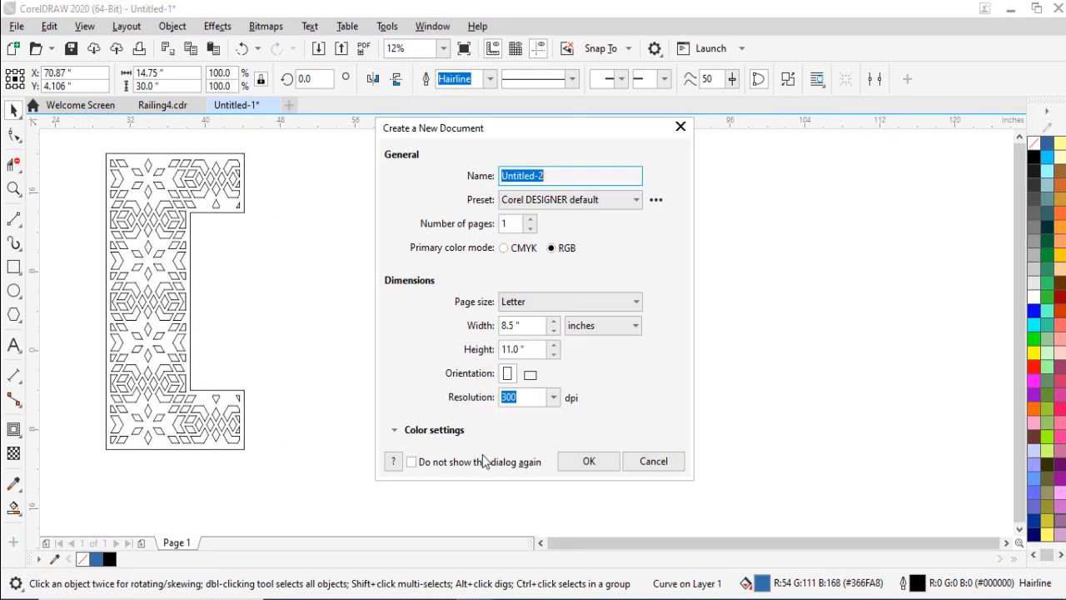
pyautogui.click(581, 461)
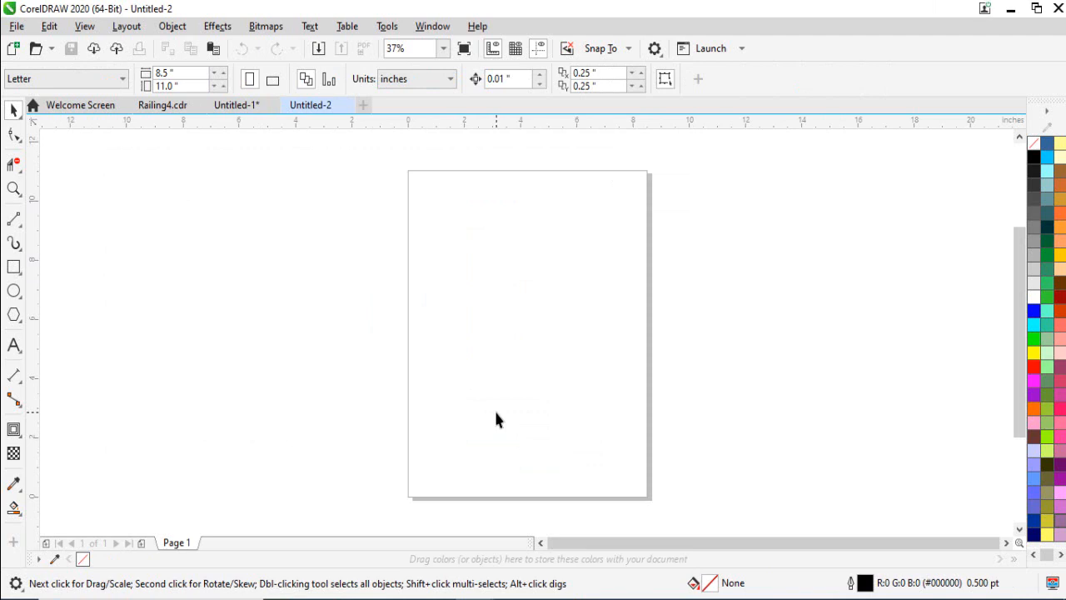
pyautogui.hotkey('ctrl', 'v')
pyautogui.scroll(-4, 492, 380)
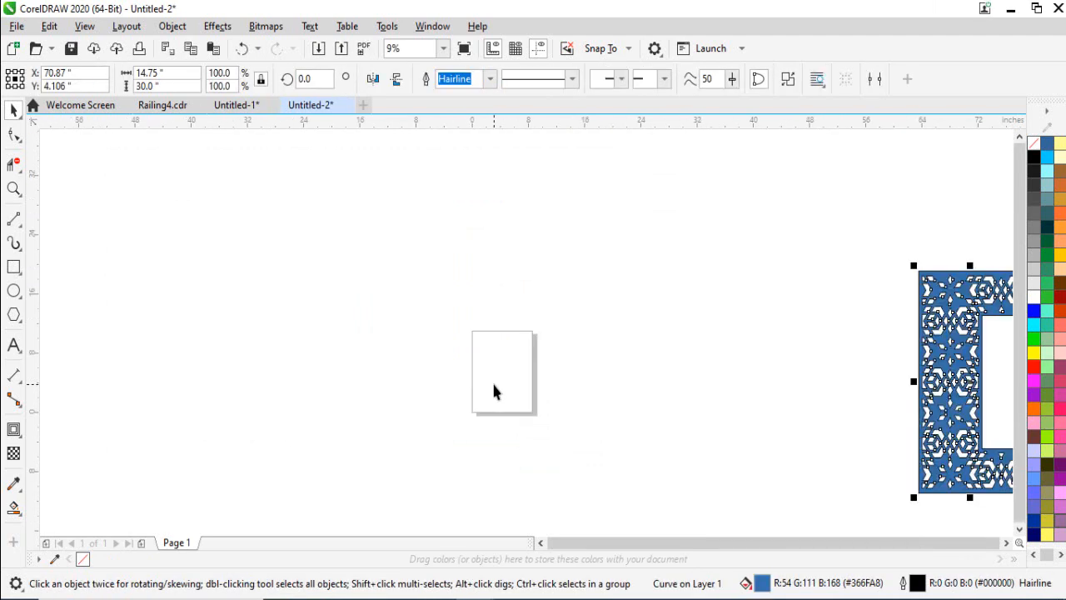
pyautogui.press('p')
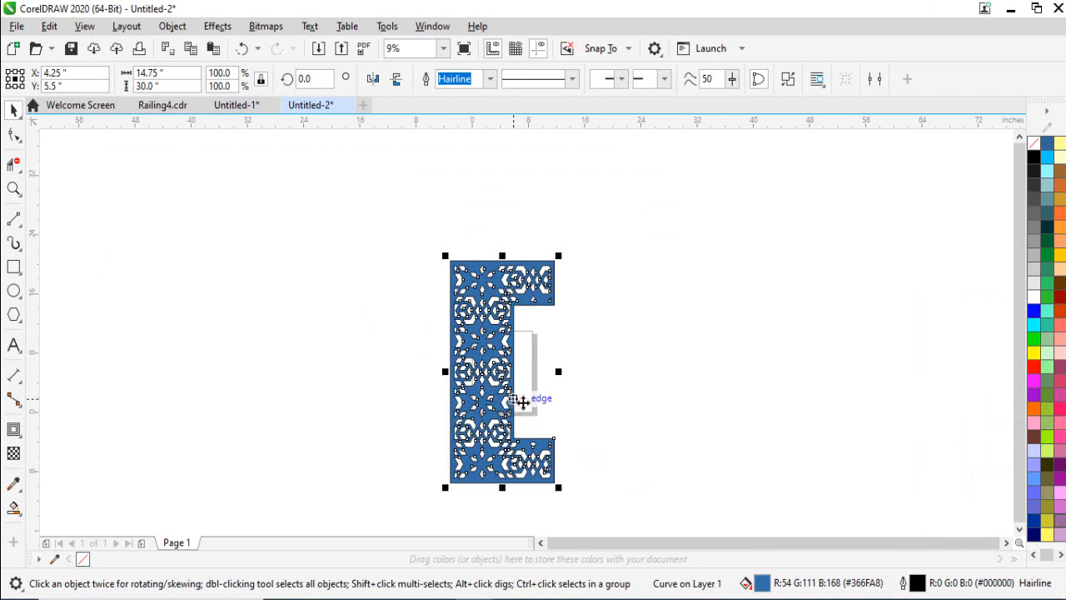
pyautogui.moveTo(593, 417); pyautogui.dragTo(559, 400)
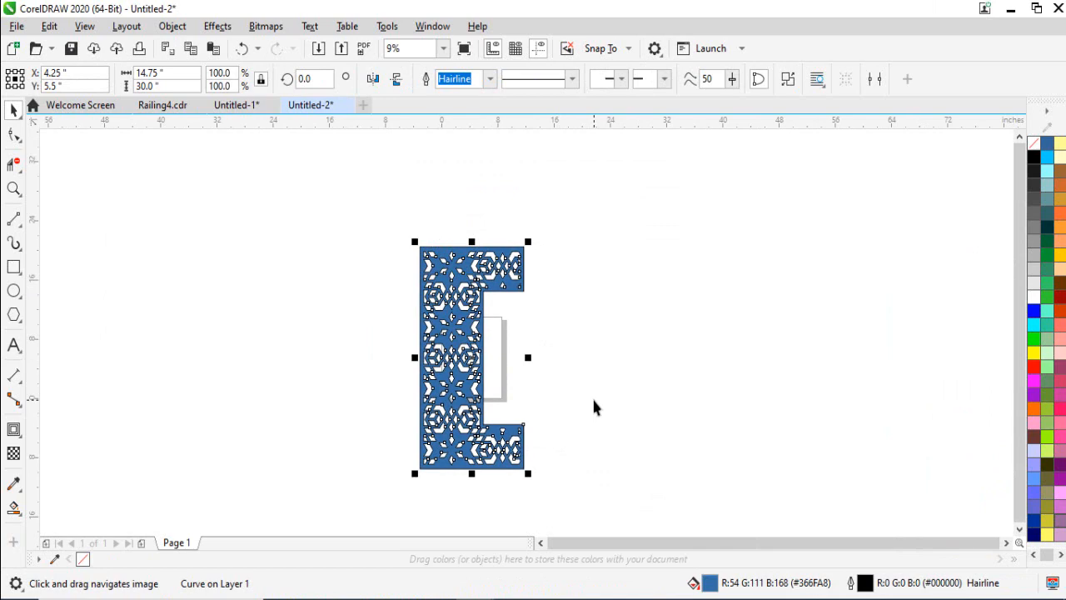
# - Export the panel to the Desktop as an AutoCAD 2007-2019 DXF in millimetres, unfilled, named with the customer's name plus "15x30 A"
pyautogui.hotkey('ctrl', 'e')
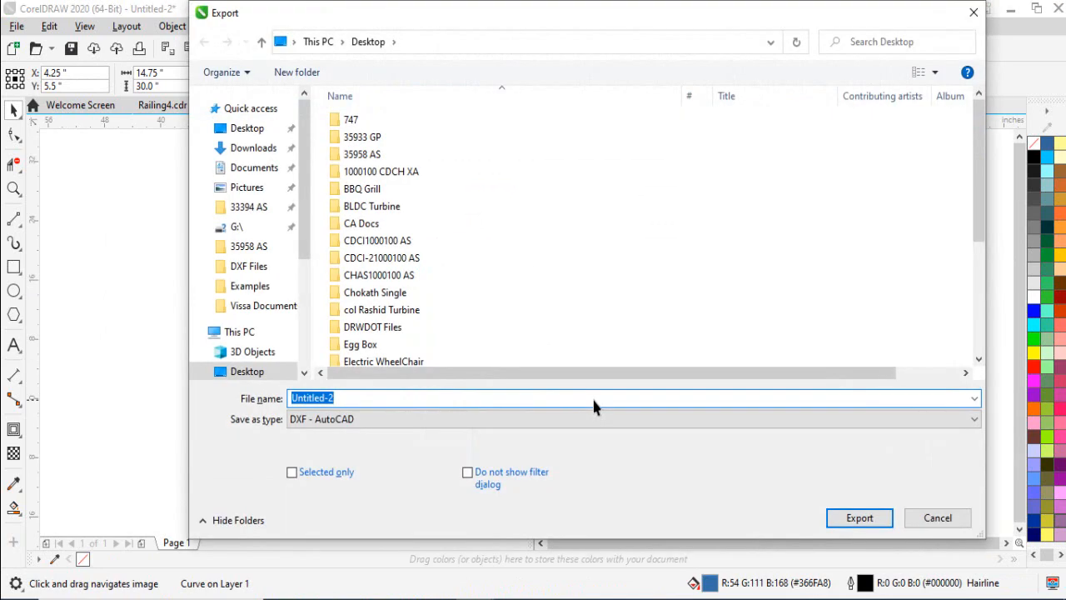
pyautogui.press('Escape')
pyautogui.click(304, 266)
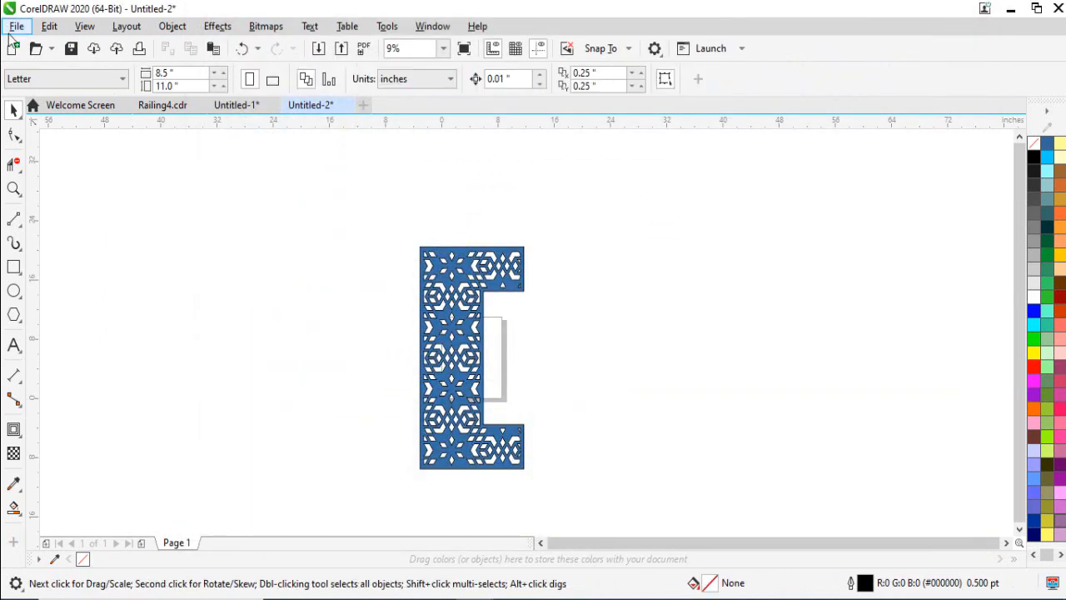
pyautogui.click(16, 27)
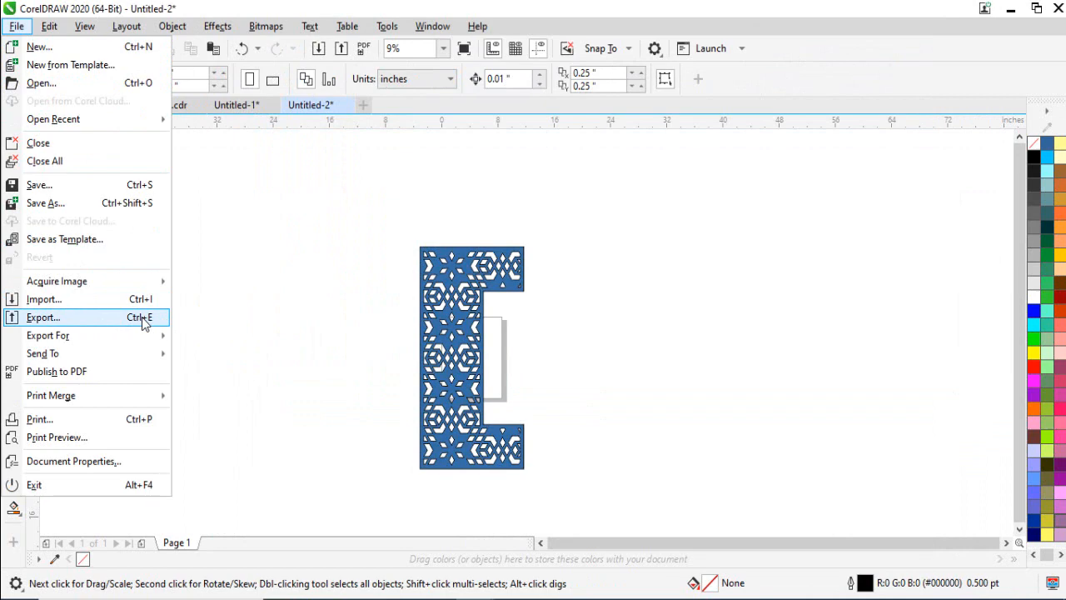
pyautogui.click(141, 321)
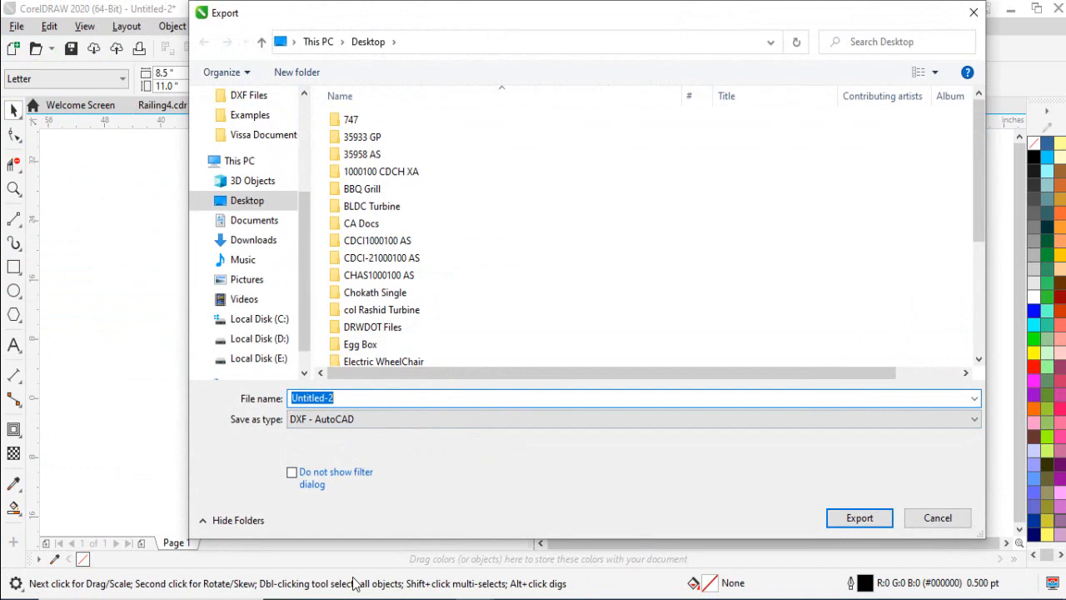
pyautogui.write('Imran 15x30 A')
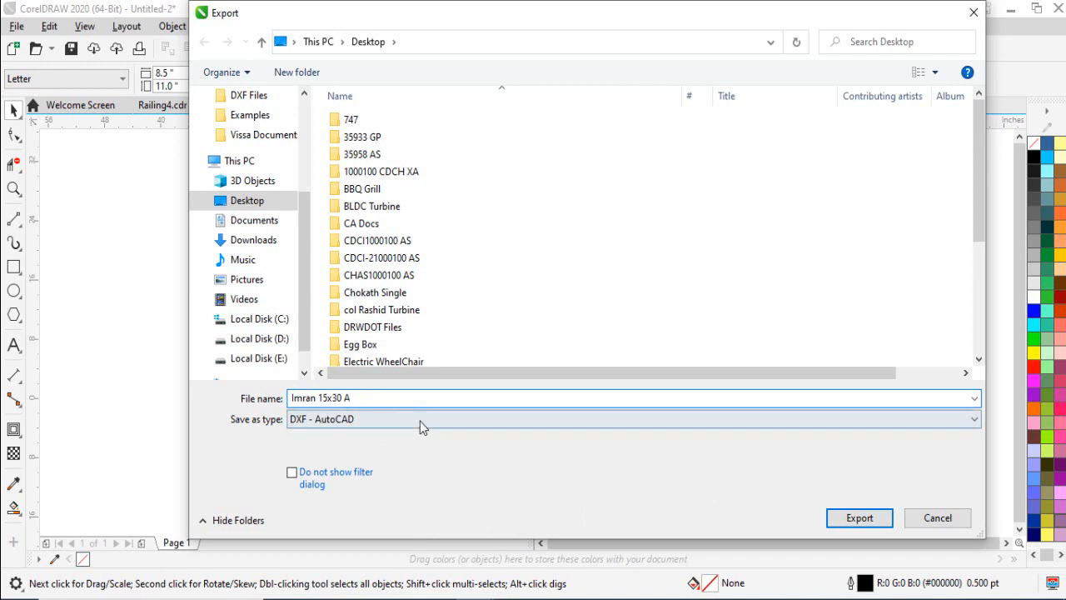
pyautogui.click(846, 520)
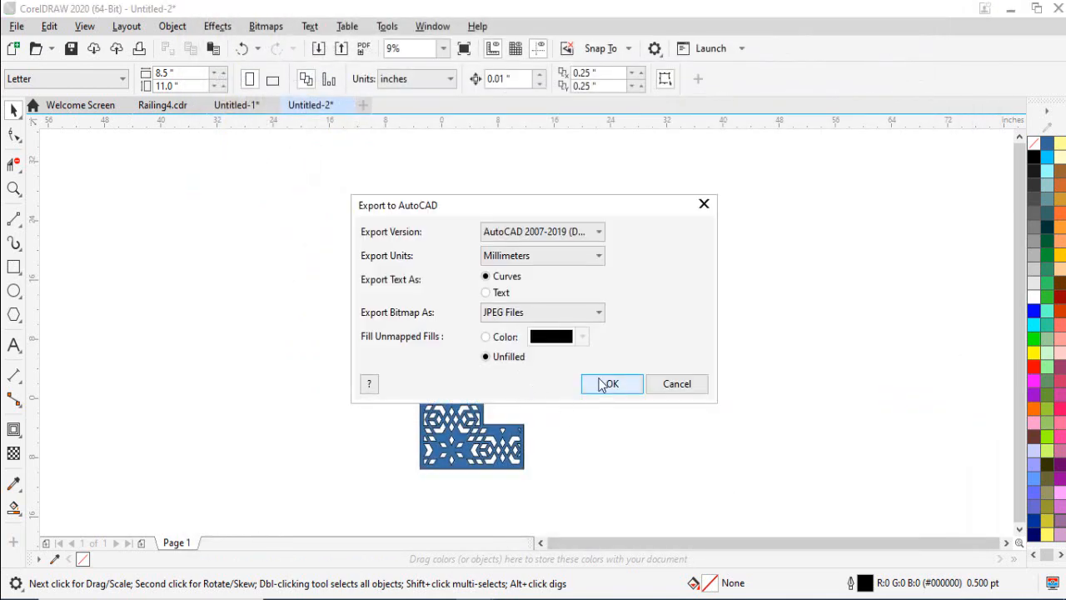
pyautogui.click(603, 385)
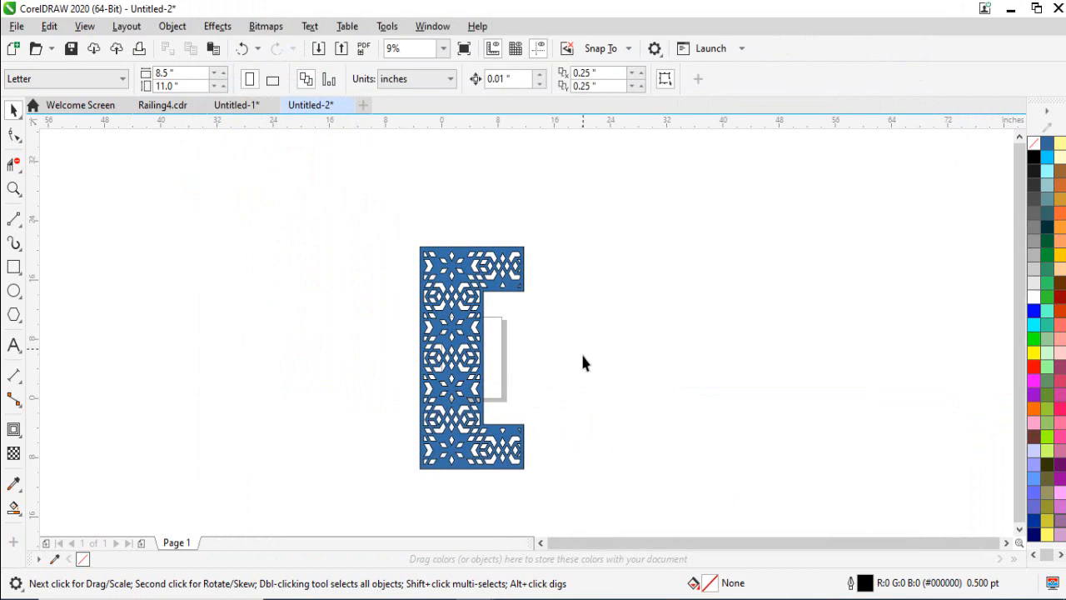
pyautogui.moveTo(583, 361); pyautogui.dragTo(569, 324)
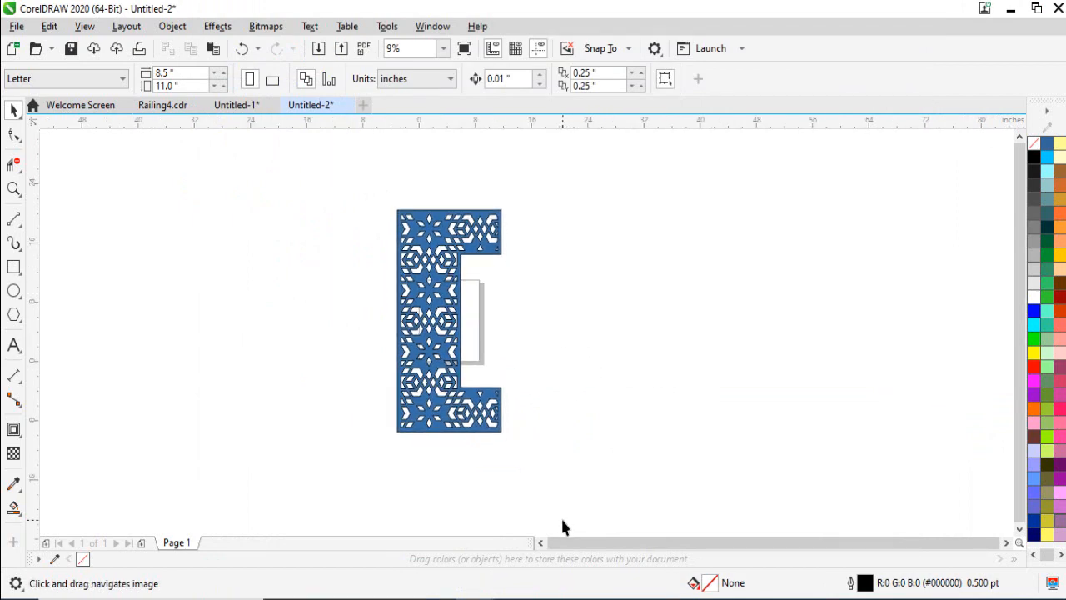
# - Find and launch SheetCam TNG
pyautogui.press('super')
pyautogui.write('she')
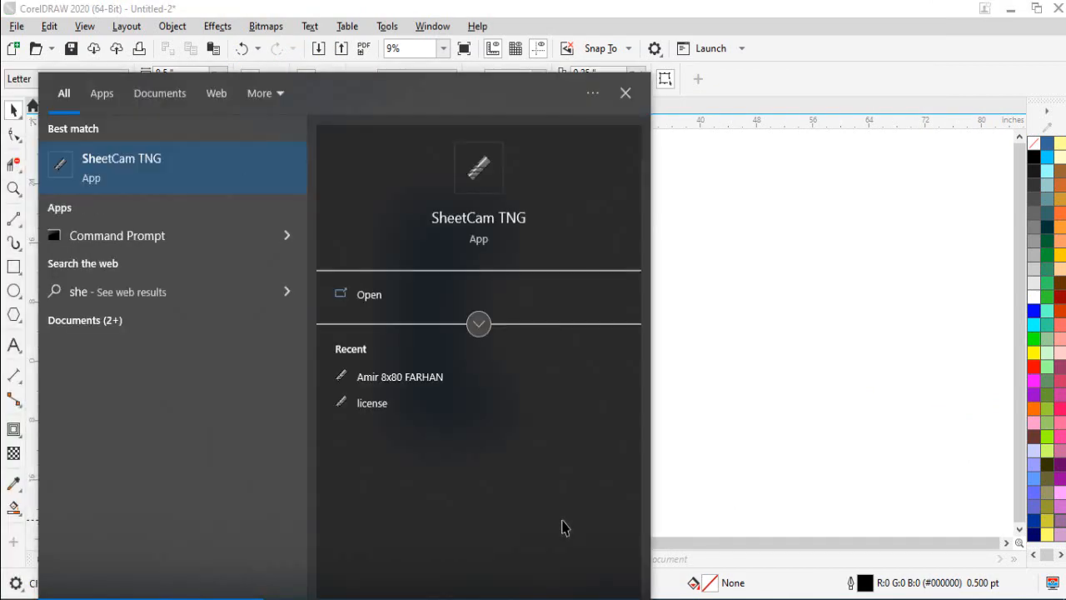
pyautogui.press('Return')
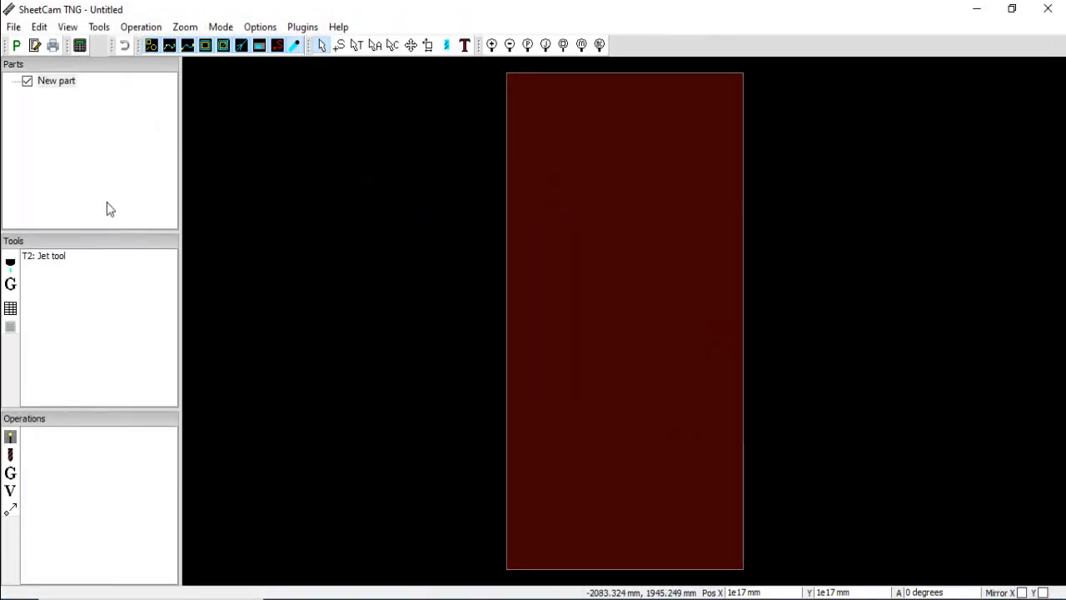
# - Create a new part from the exported "15x30 A" DXF drawing on the Desktop
pyautogui.rightClick(49, 89)
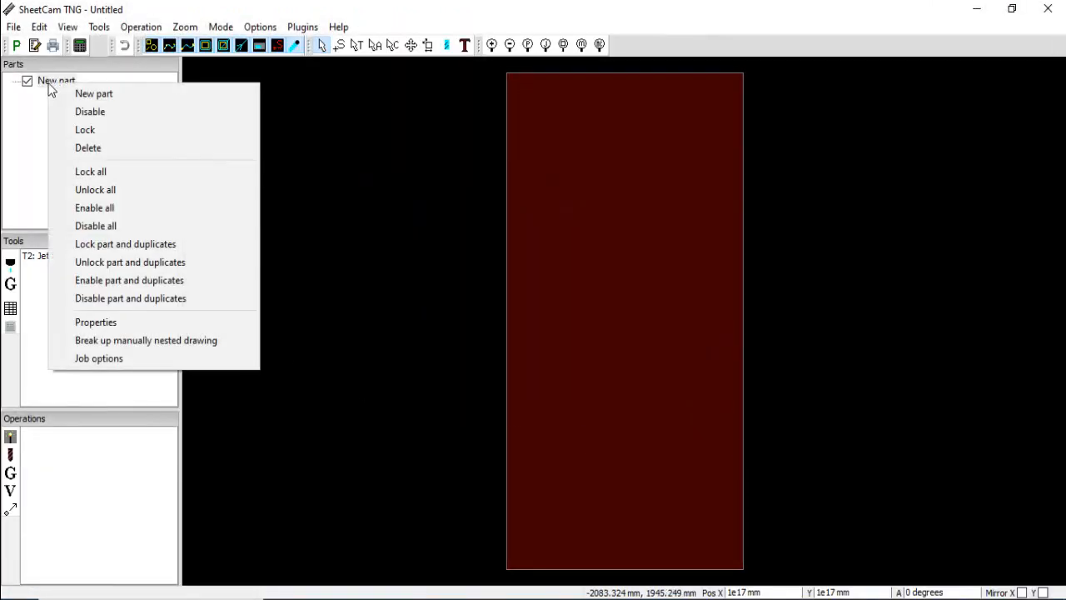
pyautogui.click(95, 93)
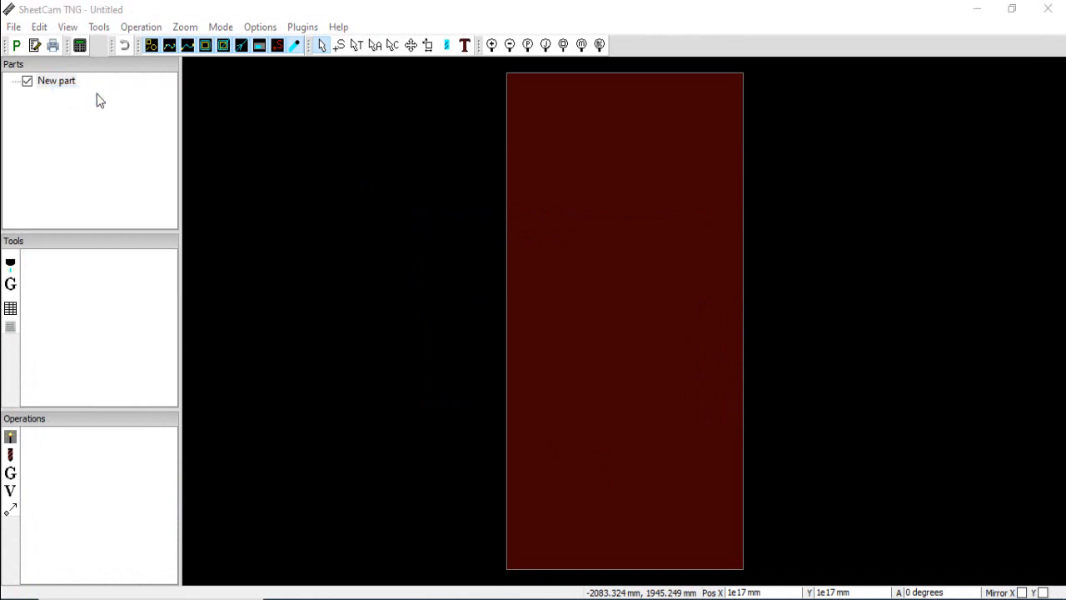
pyautogui.press('i')
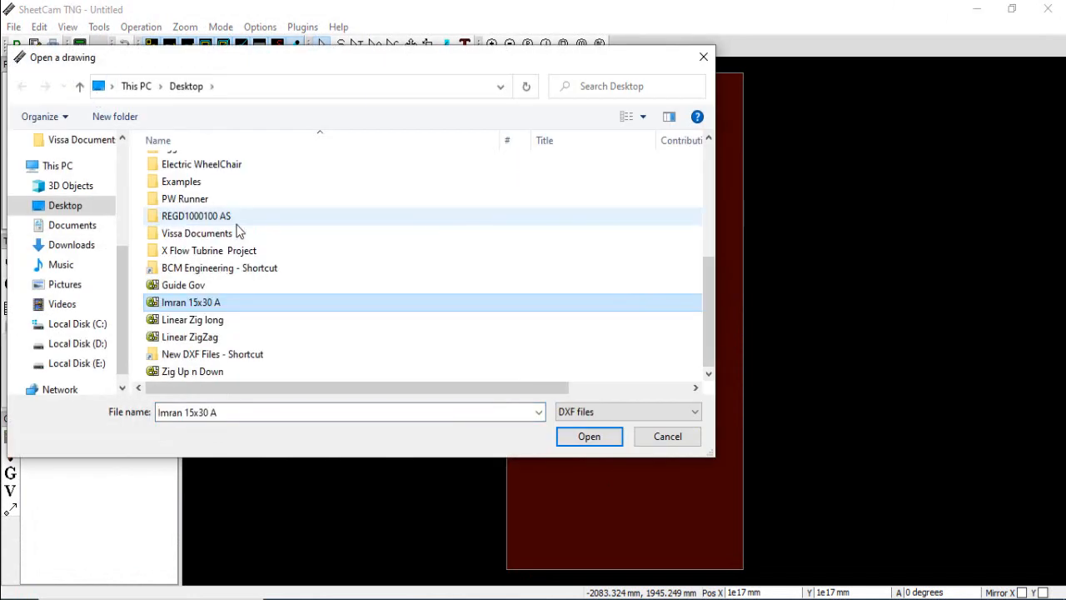
pyautogui.click(584, 439)
pyautogui.click(547, 400)
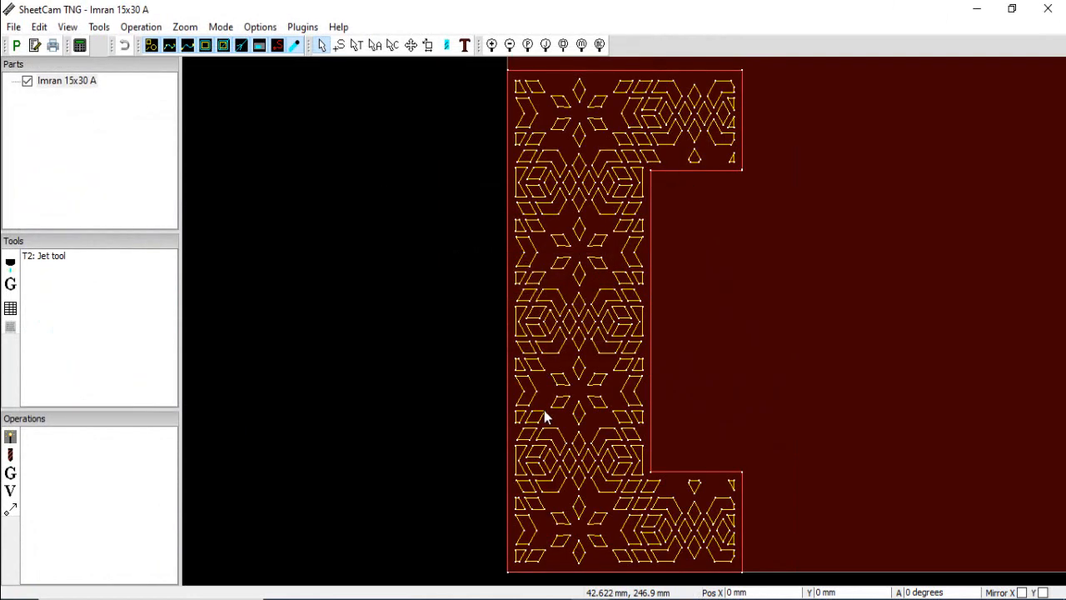
pyautogui.scroll(1, 369, 143)
pyautogui.scroll(-3, 374, 150)
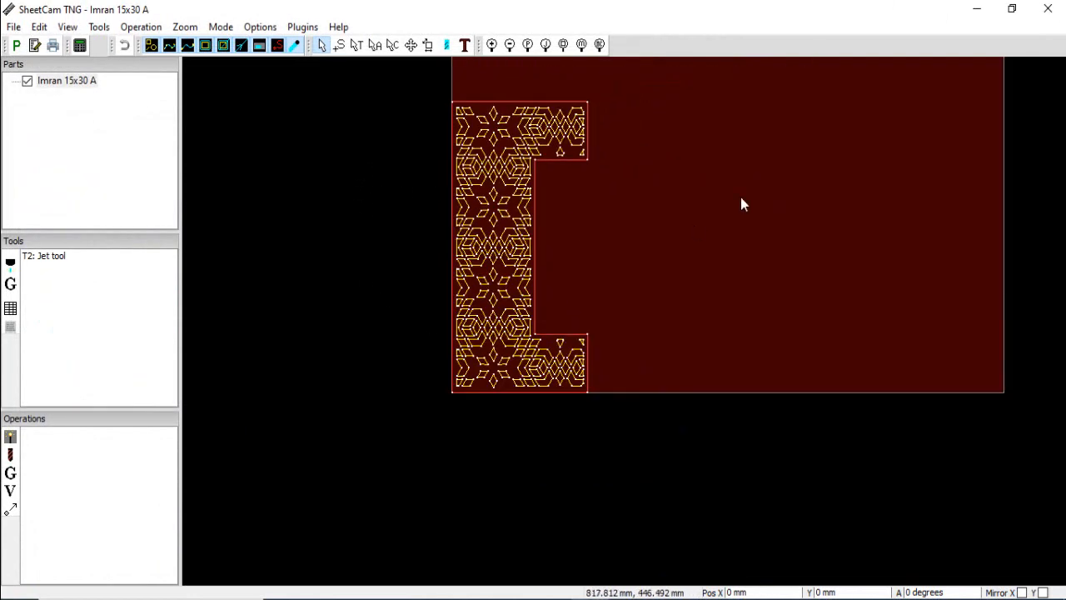
# - Move the panel's outer C-shaped contour from Layer 1 to a new layer named "o"
pyautogui.click(393, 45)
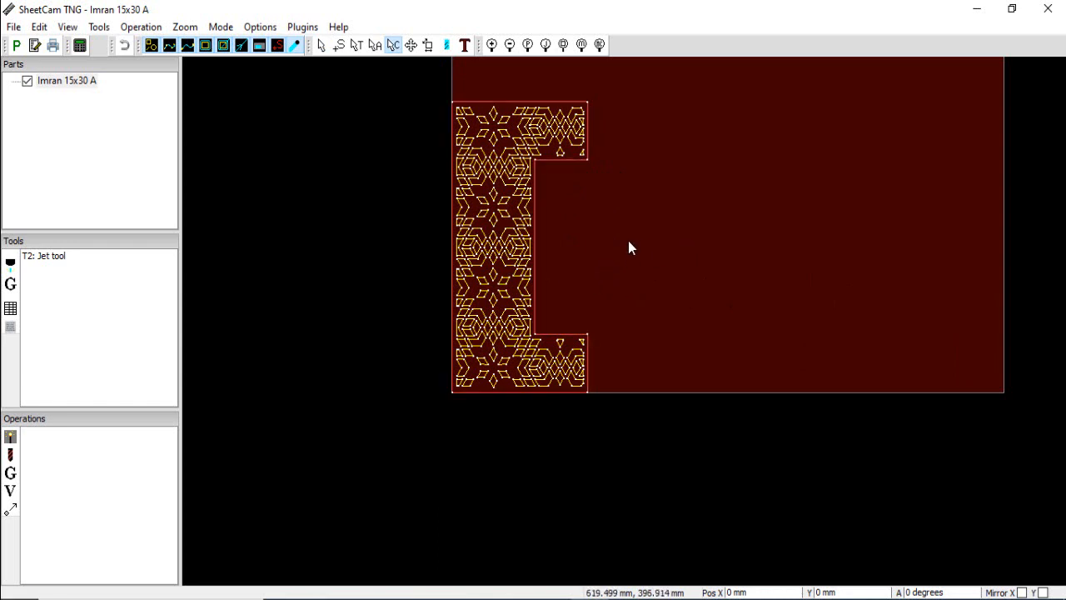
pyautogui.rightClick(549, 242)
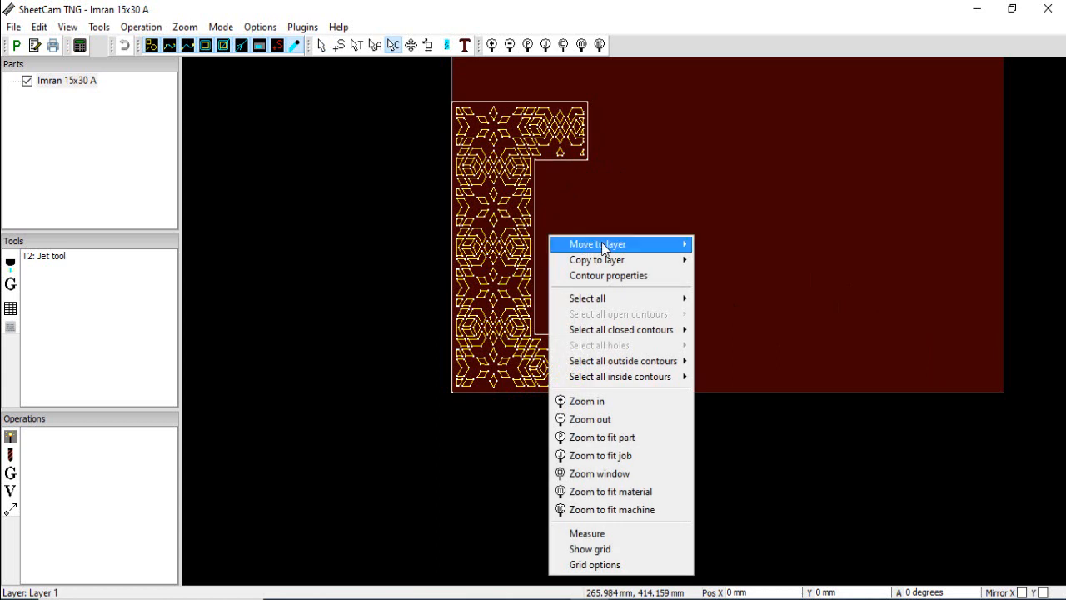
pyautogui.moveTo(629, 247)
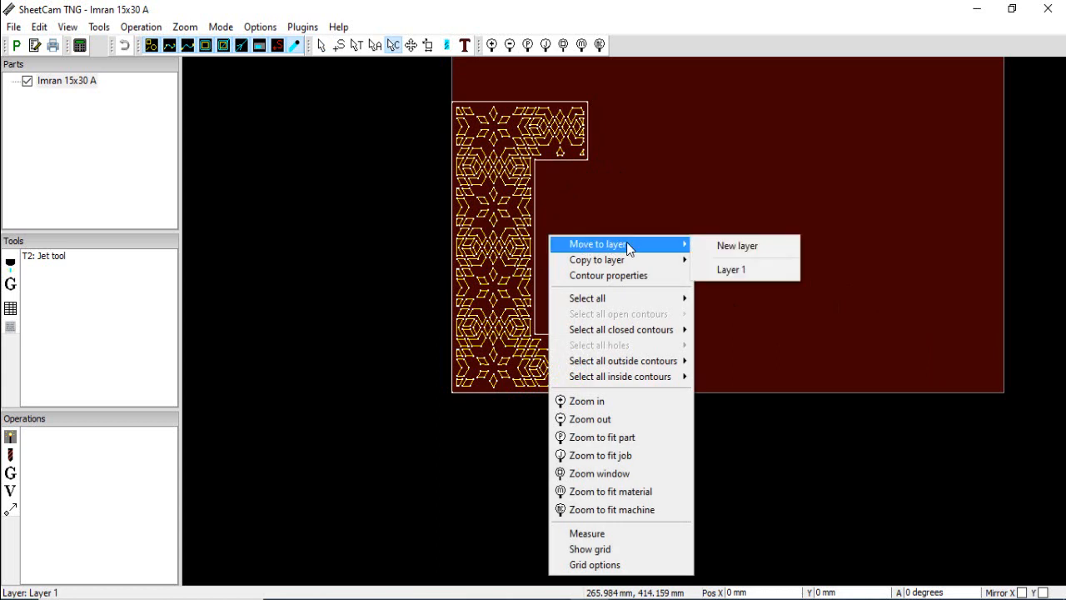
pyautogui.click(742, 250)
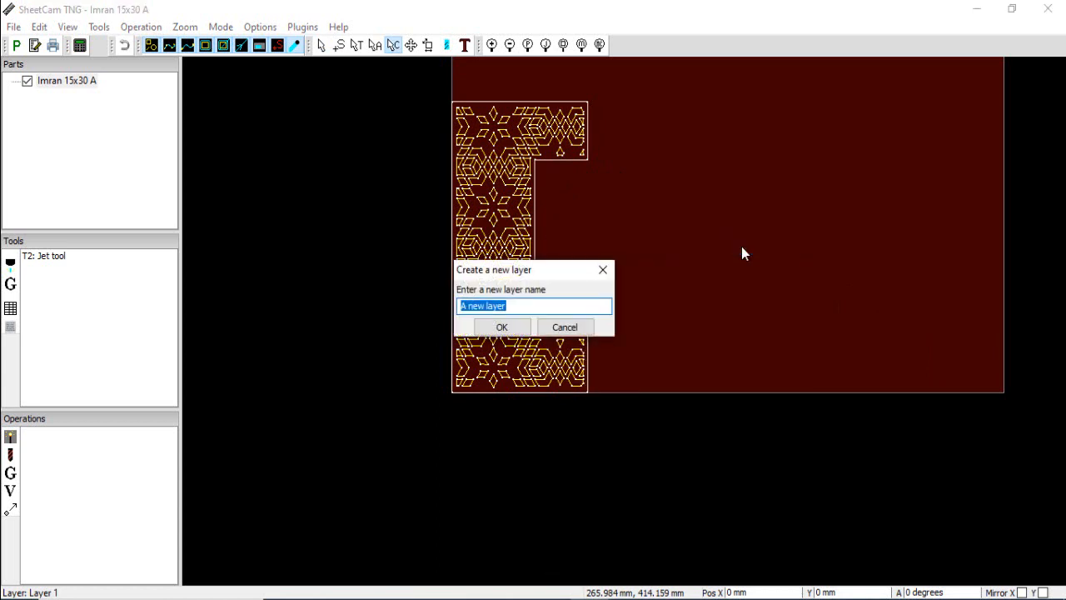
pyautogui.write('o')
pyautogui.click(502, 328)
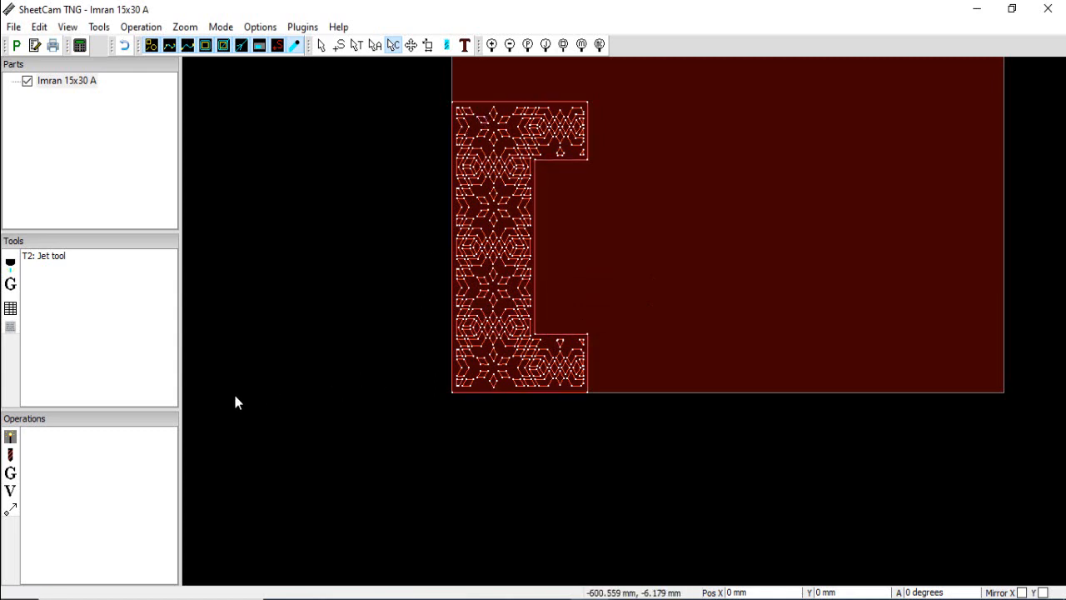
# - Add an Inside Offset jet cutting operation on Layer 1 with T2: Jet tool, 3000 mm/min, 3 mm arc lead-in and 1 mm arc lead-out
pyautogui.click(10, 438)
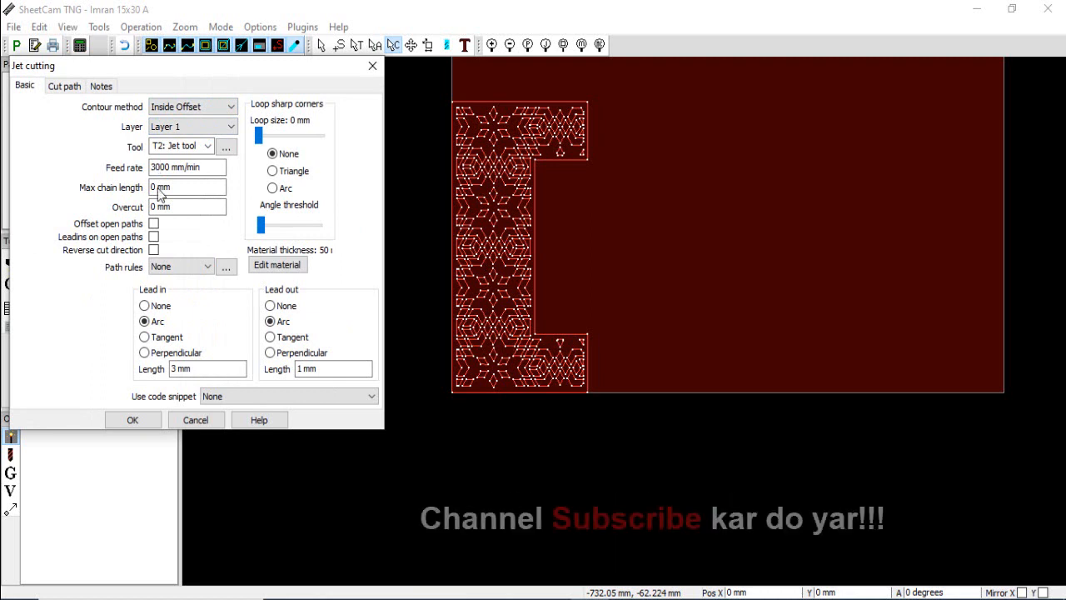
pyautogui.click(133, 420)
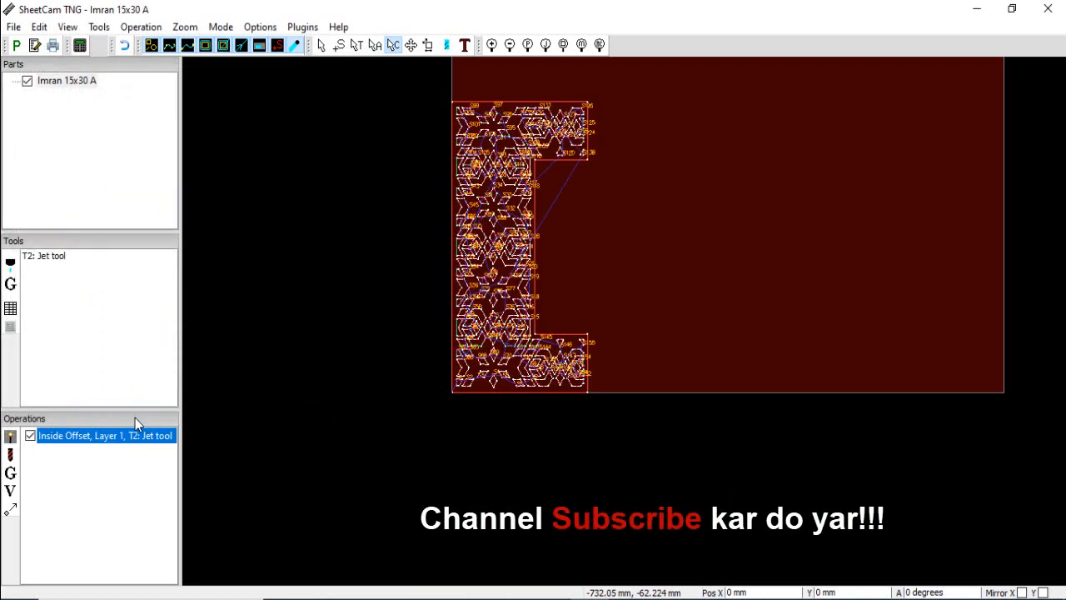
# - Add an Outside Offset jet cutting operation on layer "o" with T2: Jet tool at a feed rate of 2500 mm/min
pyautogui.click(10, 438)
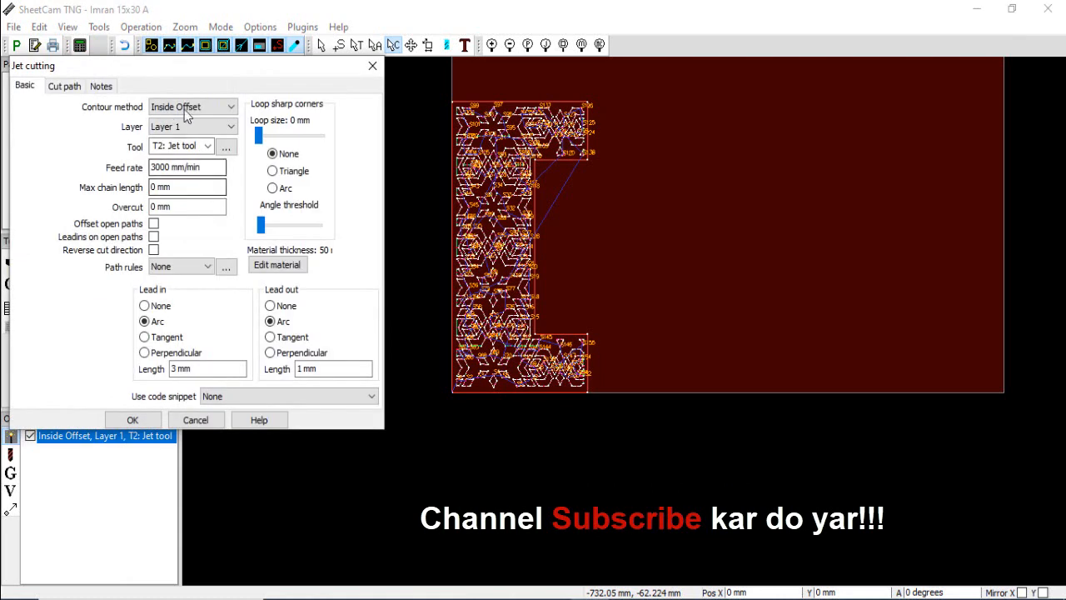
pyautogui.click(185, 109)
pyautogui.click(183, 133)
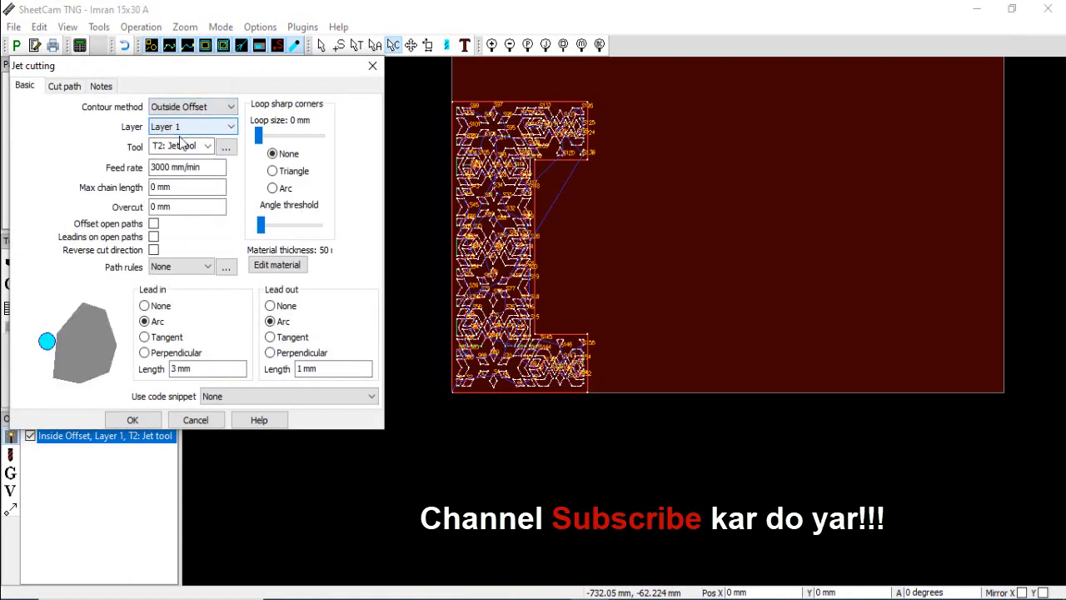
pyautogui.click(176, 128)
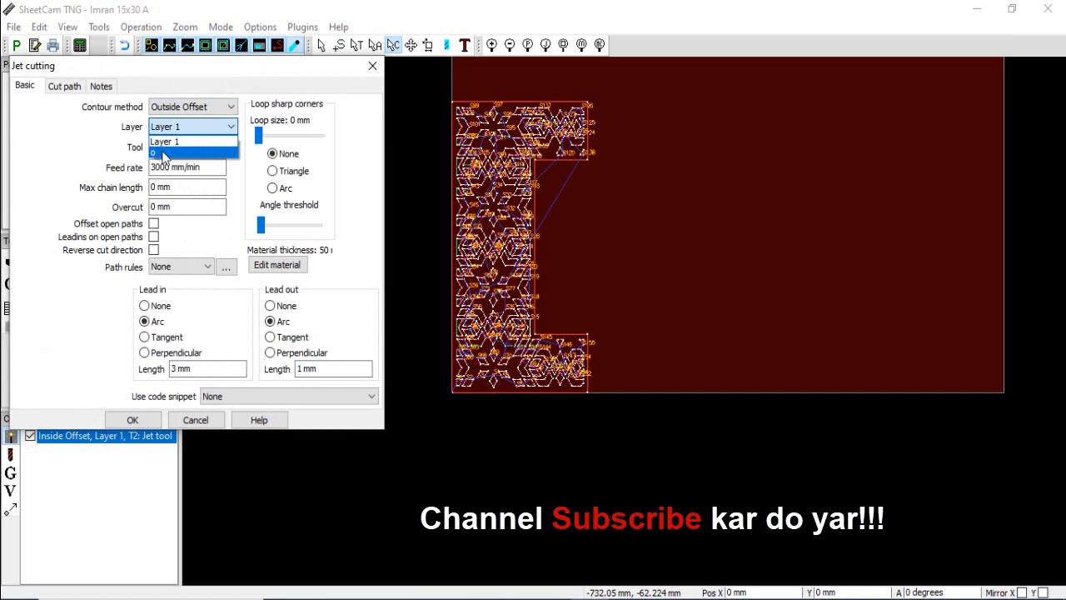
pyautogui.click(156, 153)
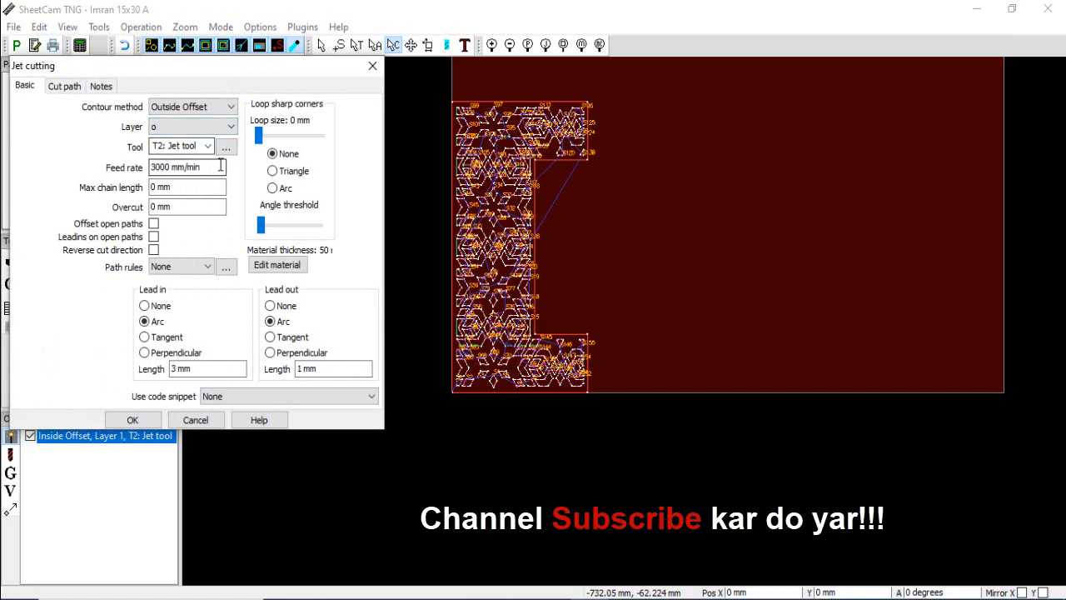
pyautogui.click(161, 168)
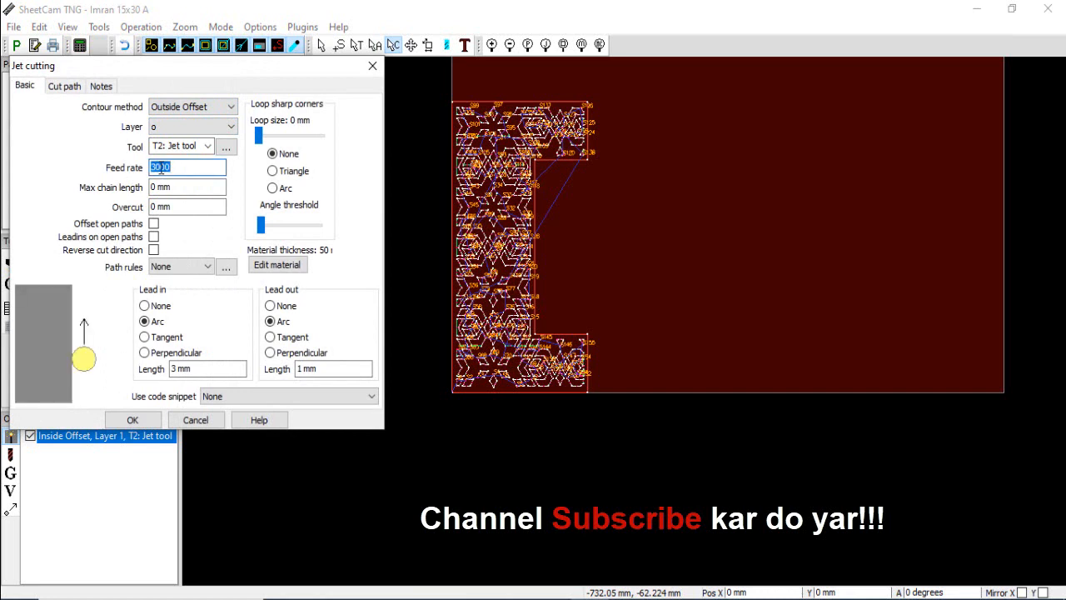
pyautogui.write('2500')
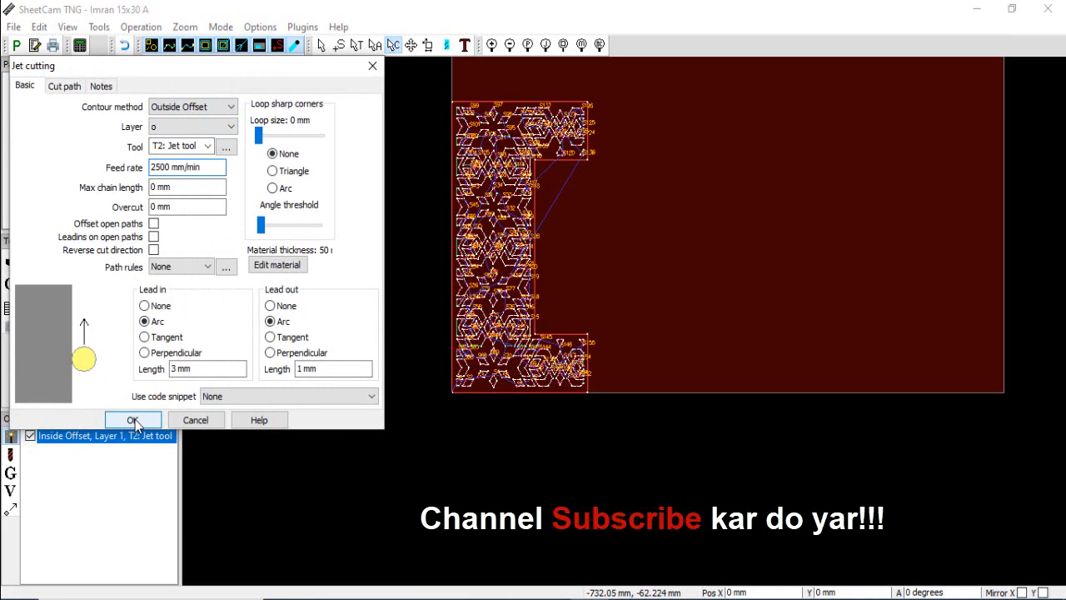
pyautogui.click(133, 420)
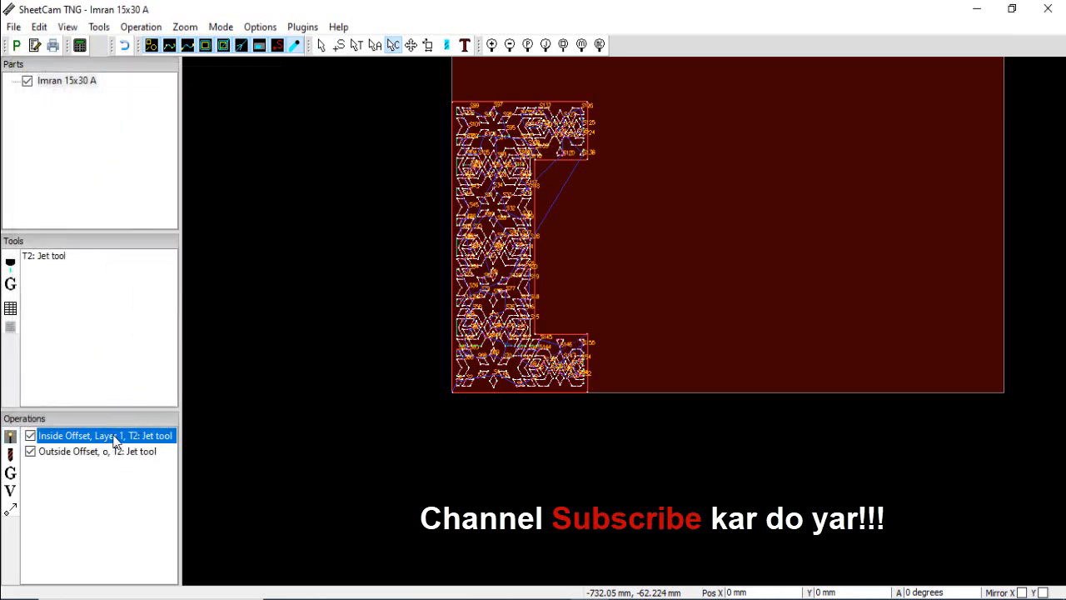
# - Review the Inside Offset operation's settings and examine its start points, cutting order and rapid moves across the whole panel
pyautogui.doubleClick(115, 439)
pyautogui.click(134, 420)
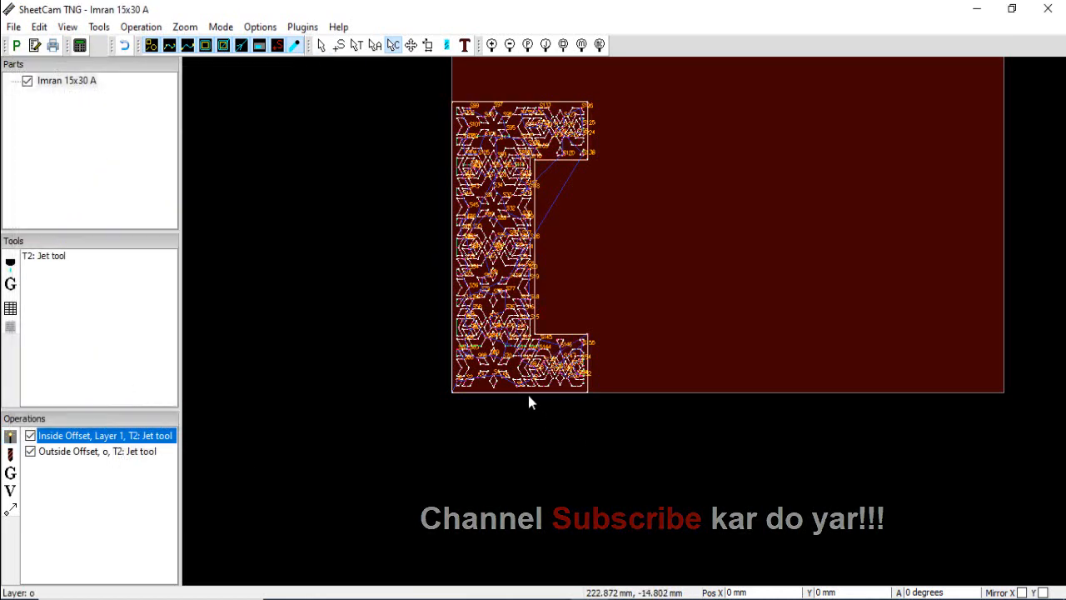
pyautogui.scroll(3, 528, 395)
pyautogui.scroll(3, 440, 397)
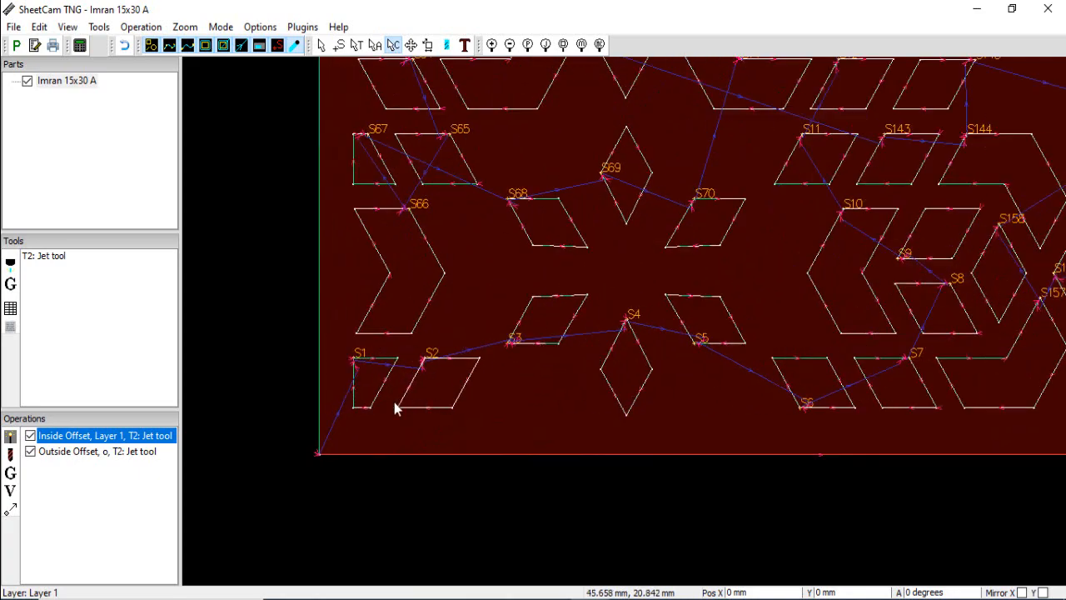
pyautogui.scroll(-4, 564, 353)
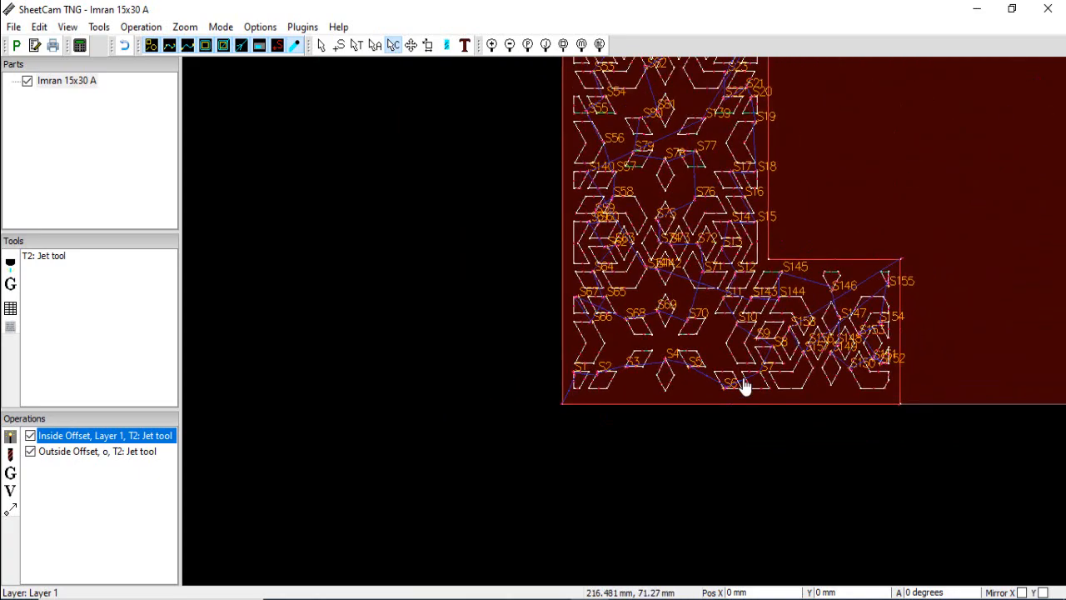
pyautogui.moveTo(744, 381); pyautogui.dragTo(721, 428)
pyautogui.moveTo(676, 361); pyautogui.dragTo(654, 472)
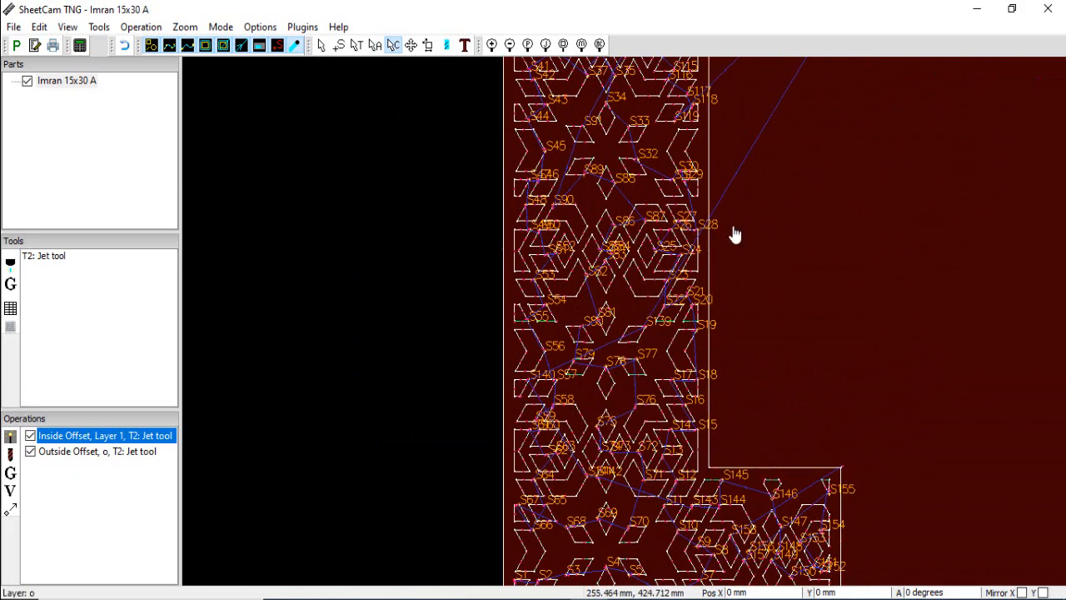
pyautogui.moveTo(736, 235); pyautogui.dragTo(719, 488)
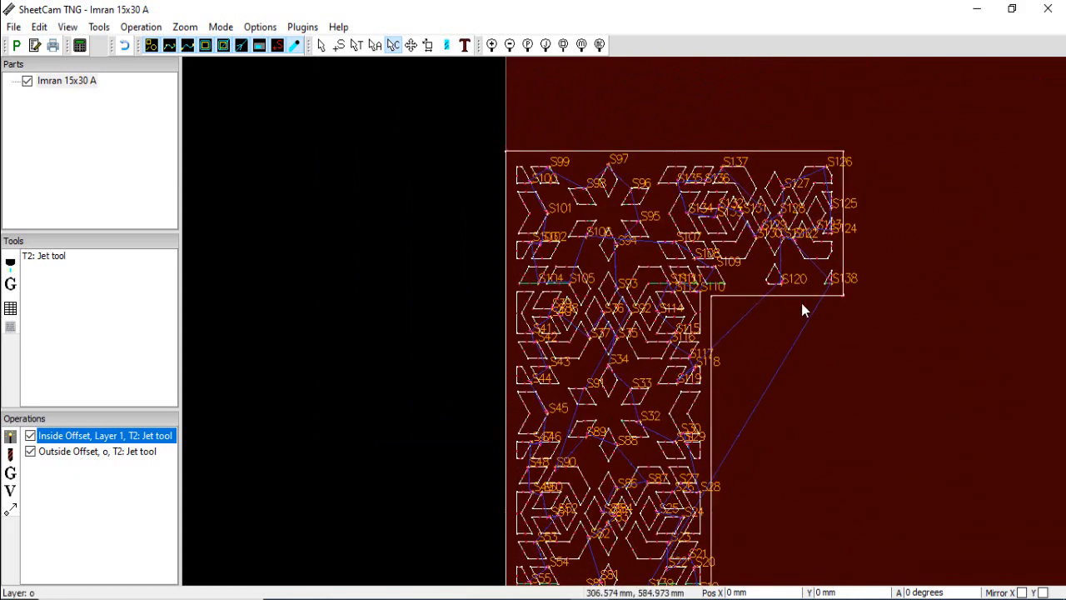
pyautogui.moveTo(743, 445); pyautogui.dragTo(683, 279)
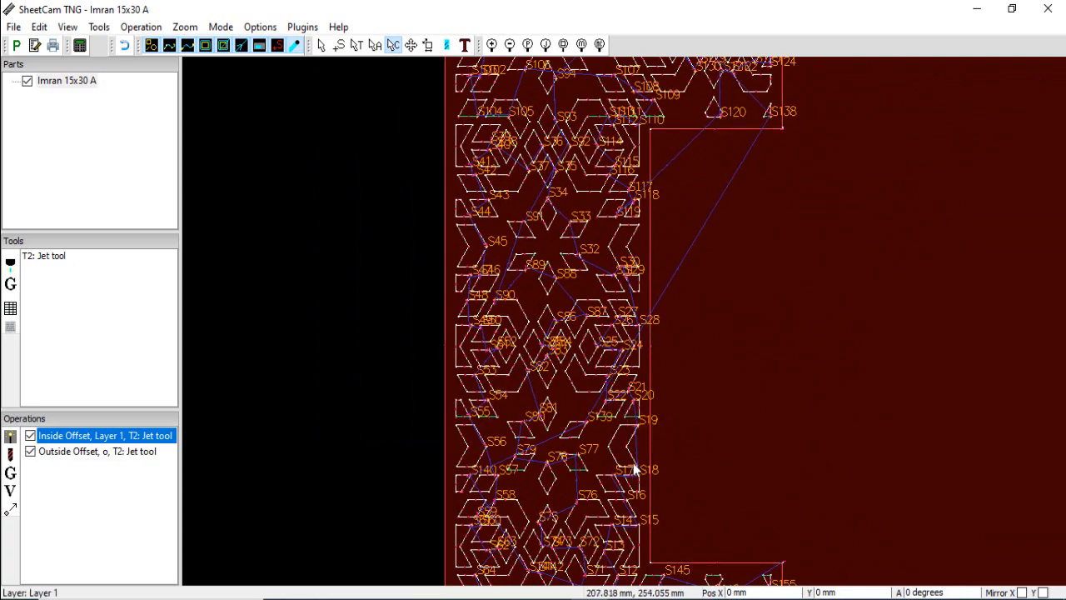
pyautogui.scroll(-5, 635, 470)
pyautogui.scroll(3, 528, 405)
pyautogui.scroll(3, 542, 407)
pyautogui.moveTo(542, 407); pyautogui.dragTo(483, 400)
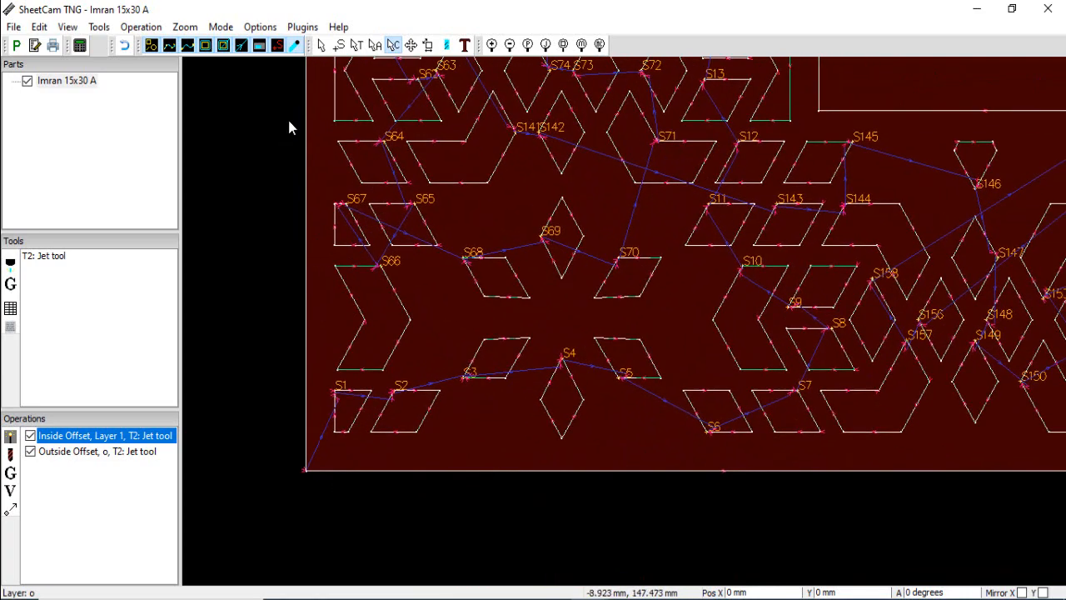
# - Set new start points on the first four cutouts at the panel's lower-left corner, including the chevron, facing the next cutout in sequence
pyautogui.click(339, 45)
pyautogui.scroll(-2, 654, 546)
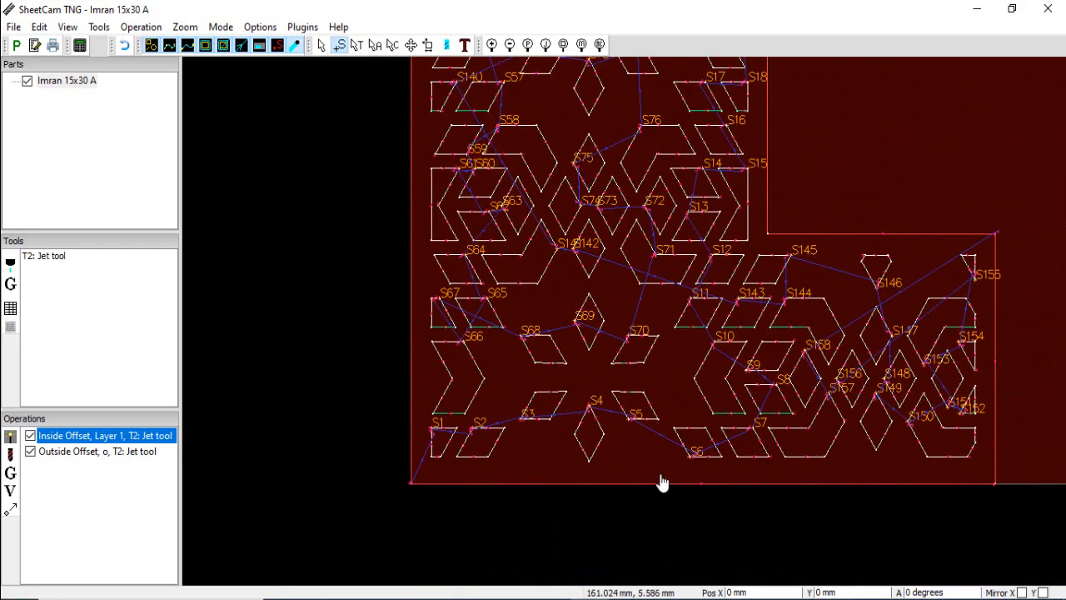
pyautogui.moveTo(661, 483); pyautogui.dragTo(567, 491)
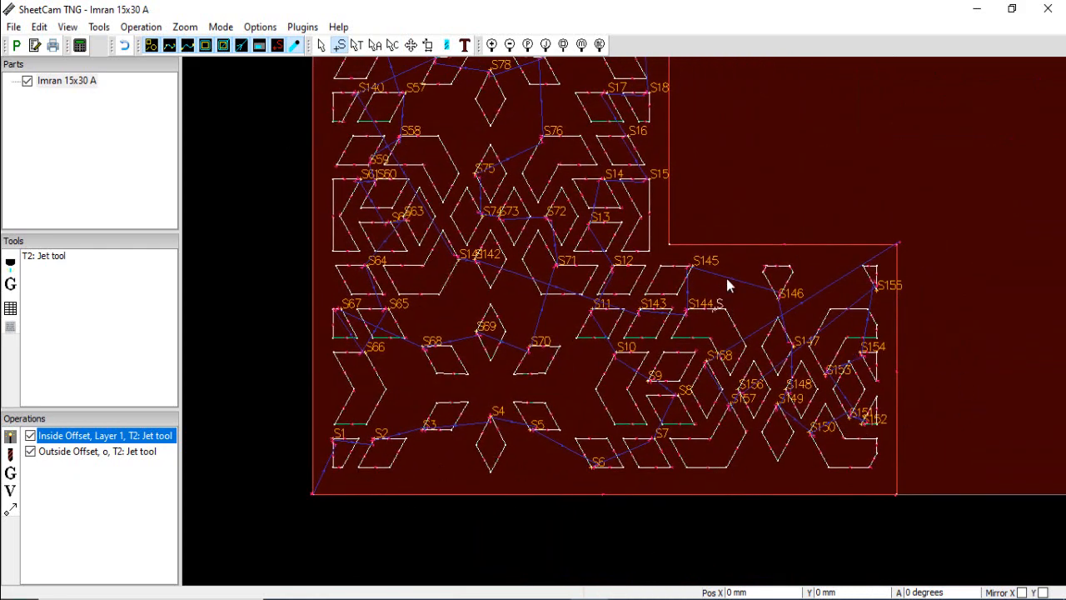
pyautogui.scroll(3, 442, 81)
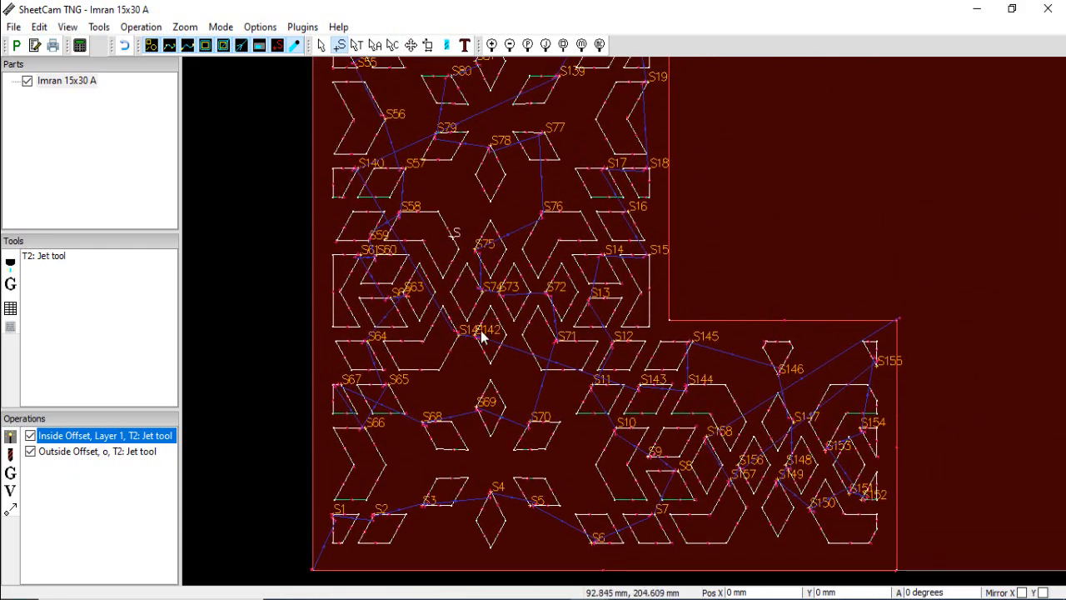
pyautogui.scroll(3, 394, 458)
pyautogui.scroll(-1, 297, 436)
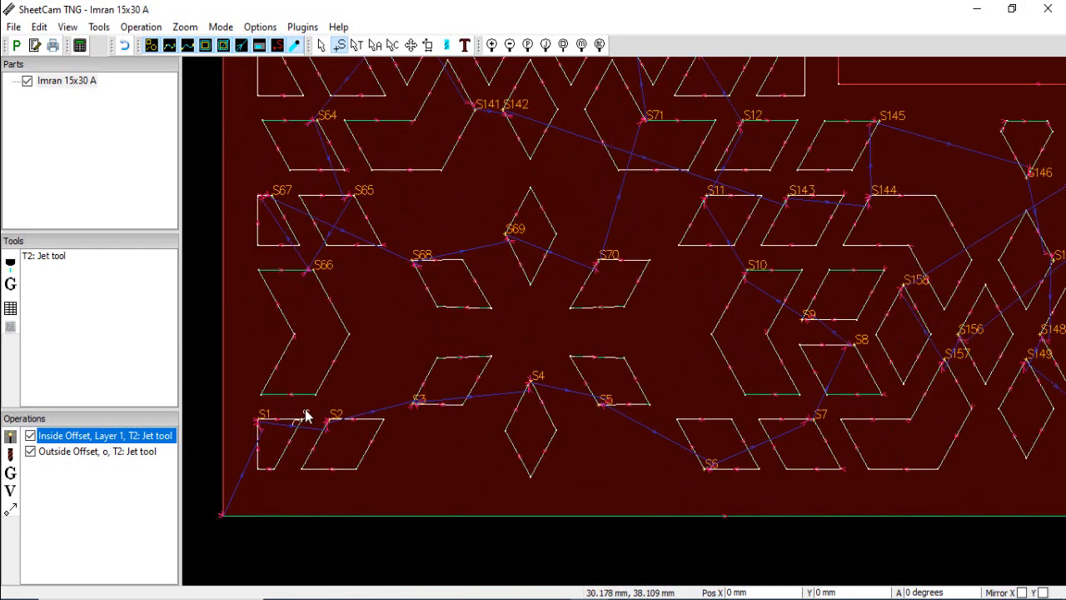
pyautogui.click(304, 418)
pyautogui.click(322, 388)
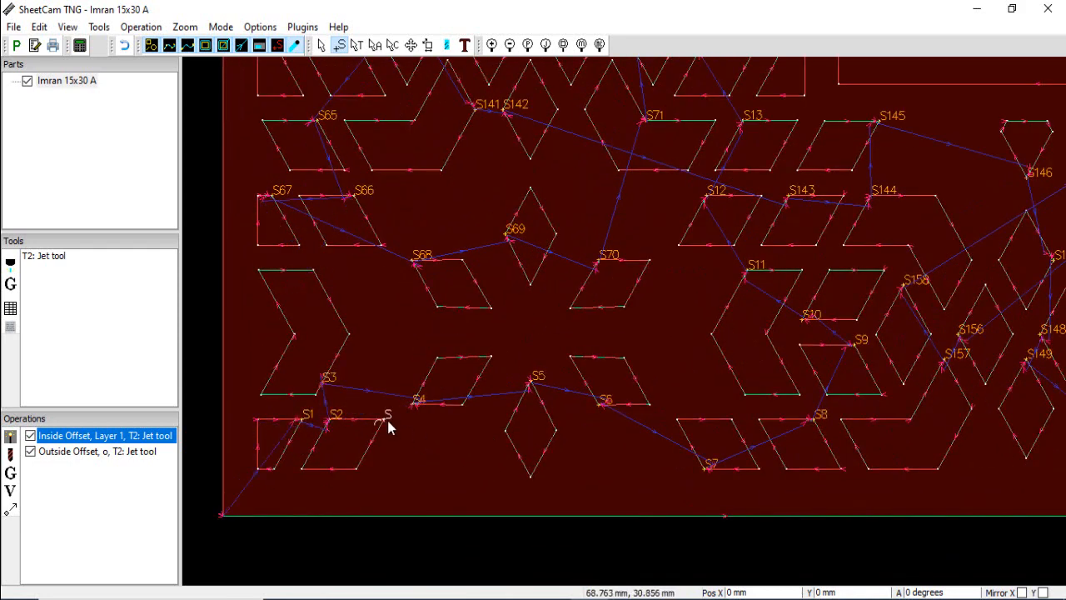
pyautogui.click(387, 424)
pyautogui.click(481, 396)
# - Continue the start points along the panel's lower edge on the star's bottom diamond, its lower-right rhombus and the next two parallelograms
pyautogui.moveTo(557, 436); pyautogui.dragTo(459, 466)
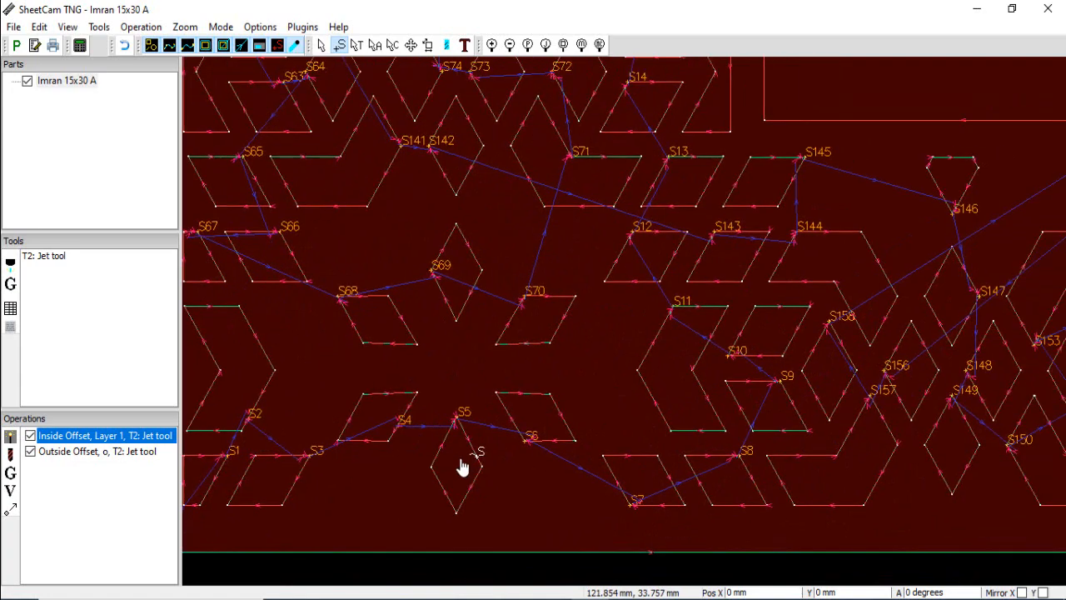
pyautogui.click(459, 437)
pyautogui.click(551, 422)
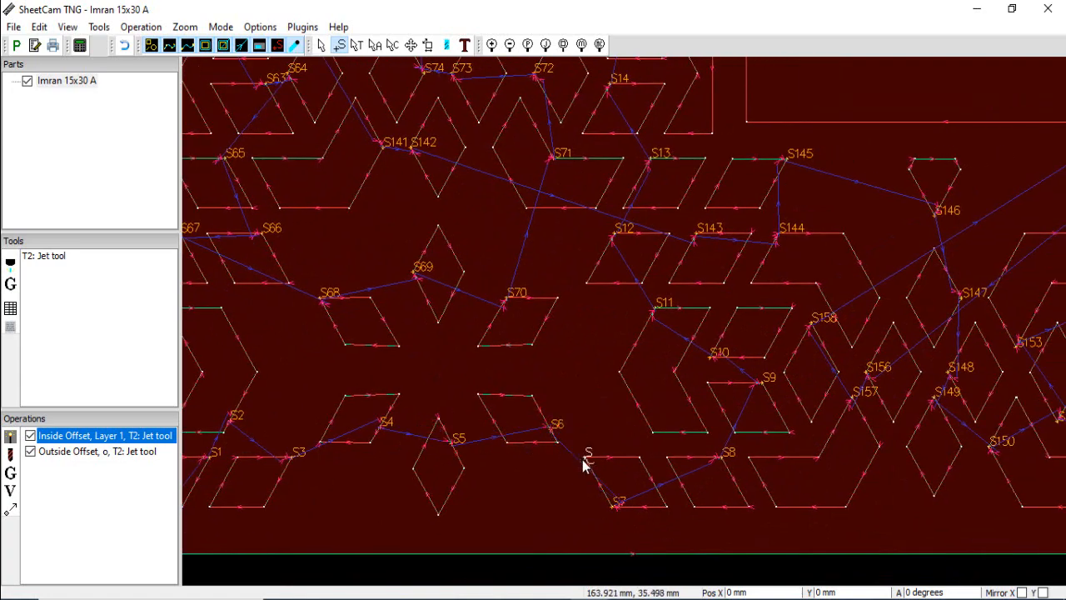
pyautogui.click(637, 458)
pyautogui.click(718, 457)
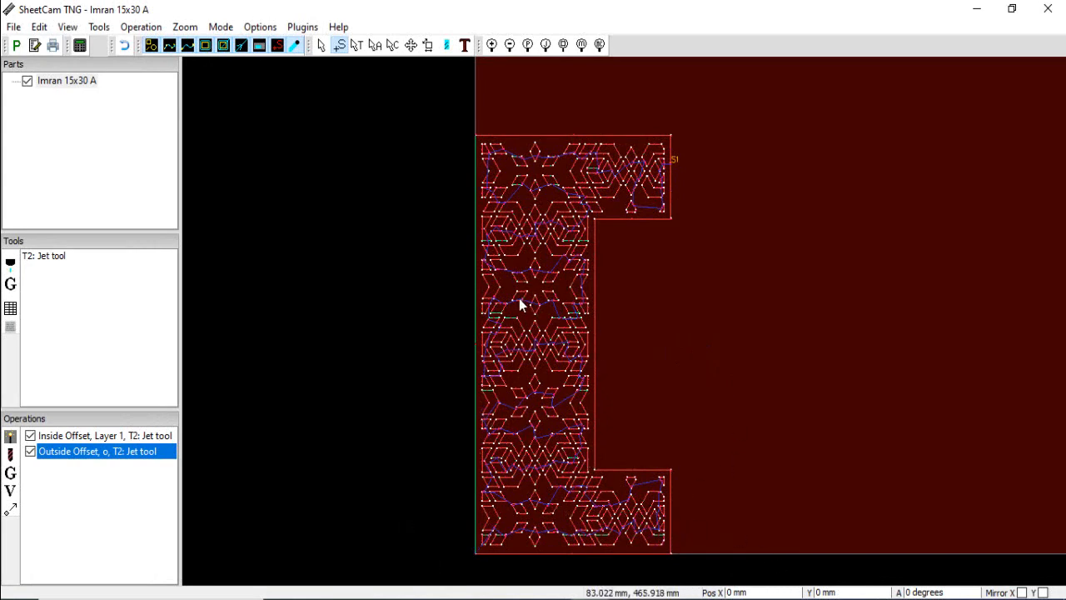
# - Examine the reordered cutting path over the whole panel and the start point of the outer contour
pyautogui.scroll(3, 577, 545)
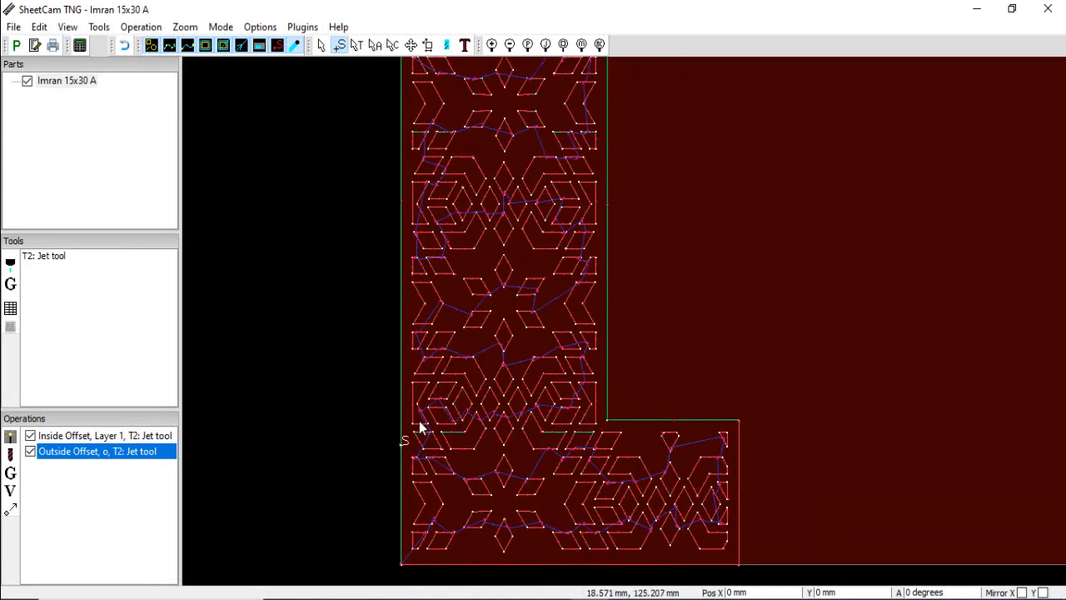
pyautogui.moveTo(528, 222); pyautogui.dragTo(558, 438)
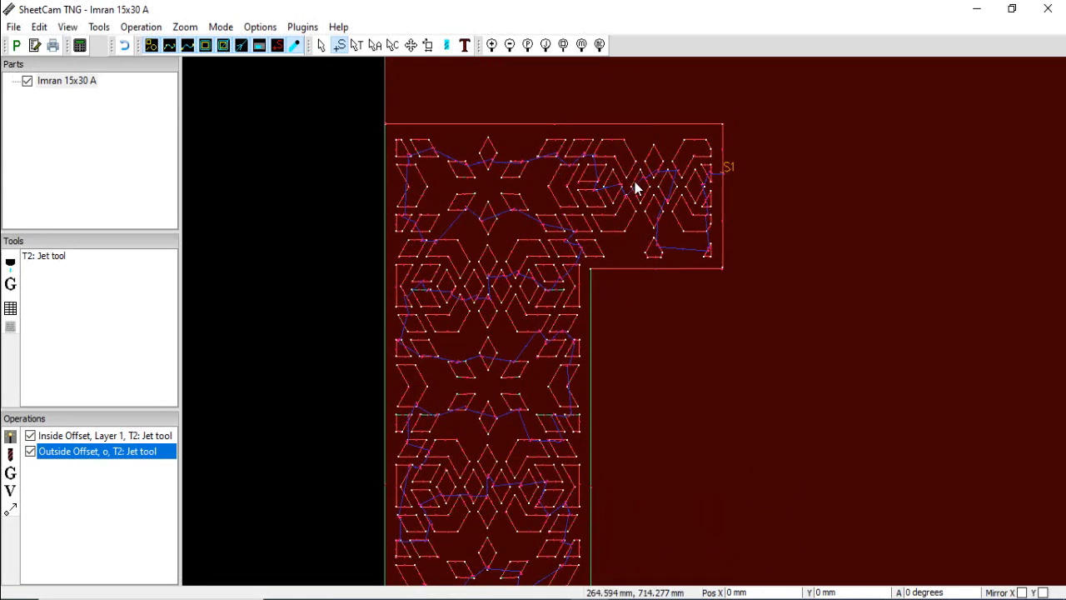
pyautogui.scroll(2, 709, 171)
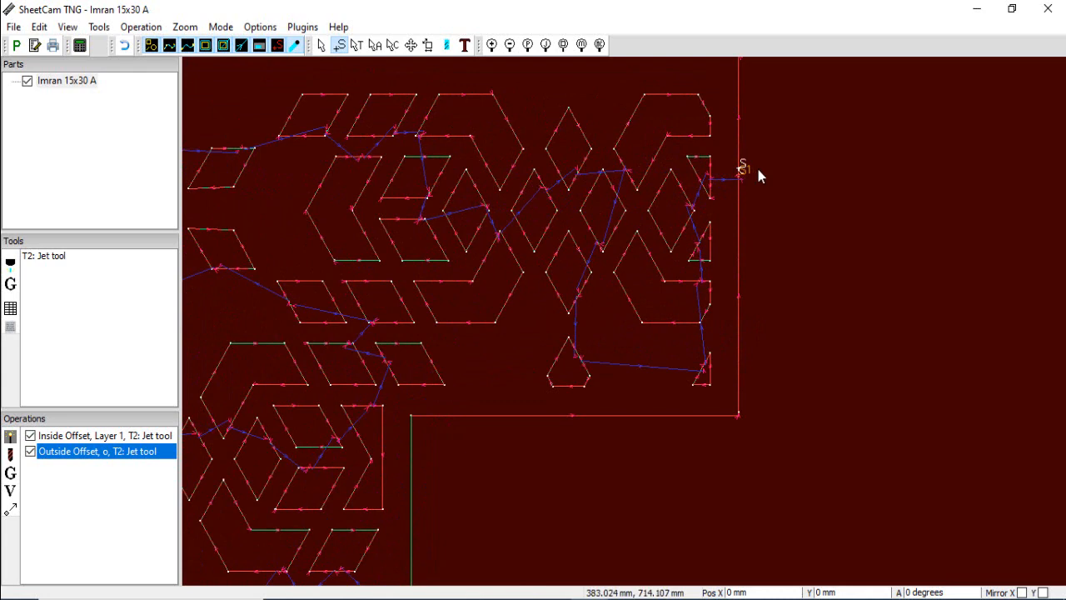
pyautogui.scroll(-4, 853, 467)
pyautogui.moveTo(853, 472); pyautogui.dragTo(699, 383)
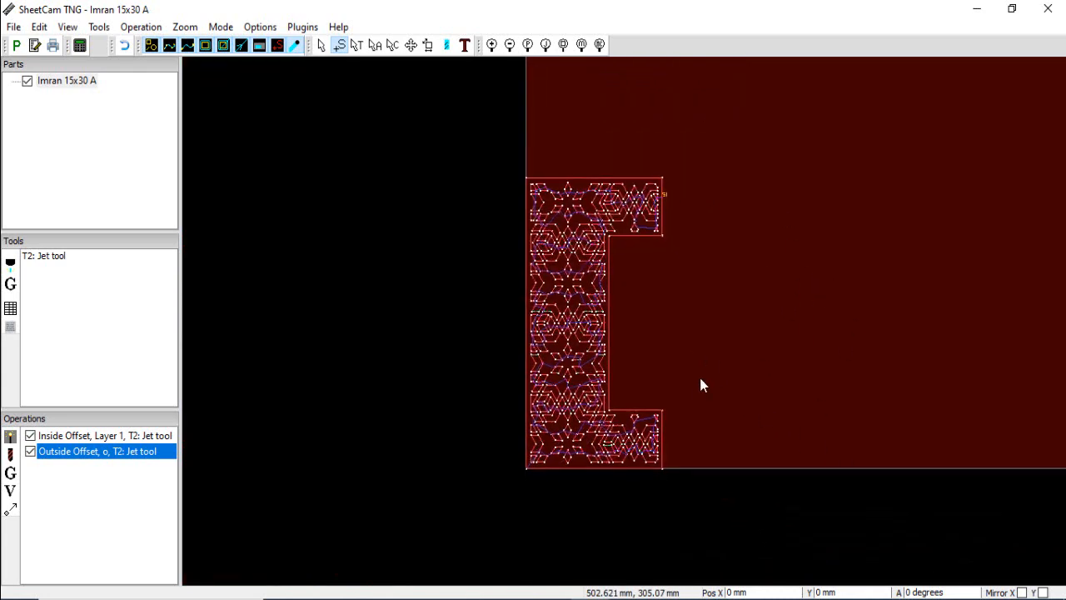
pyautogui.scroll(1, 708, 359)
pyautogui.moveTo(744, 350); pyautogui.dragTo(678, 361)
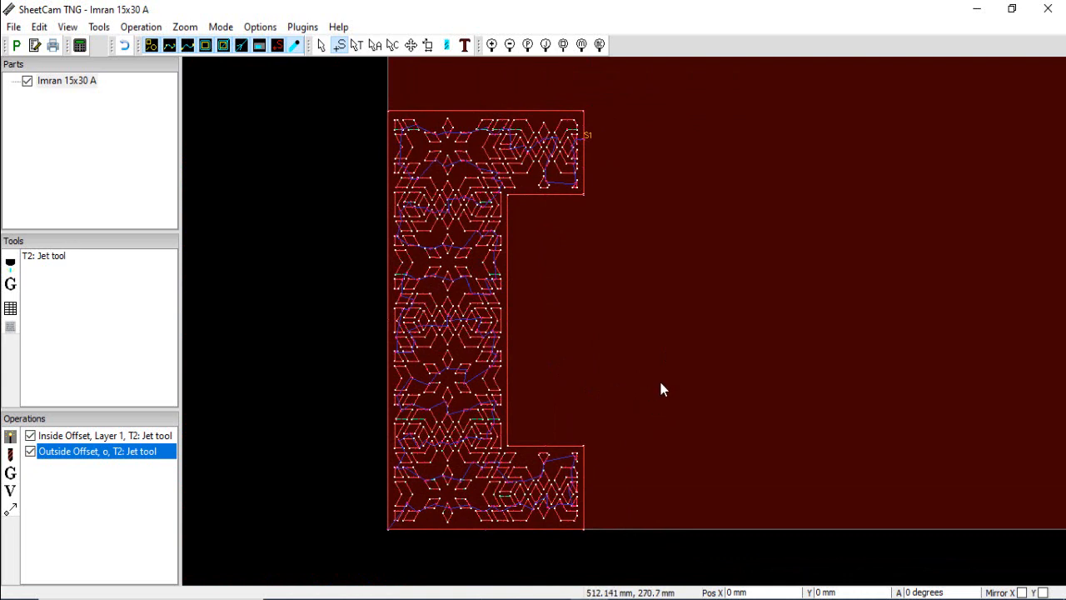
pyautogui.moveTo(603, 342); pyautogui.dragTo(600, 331)
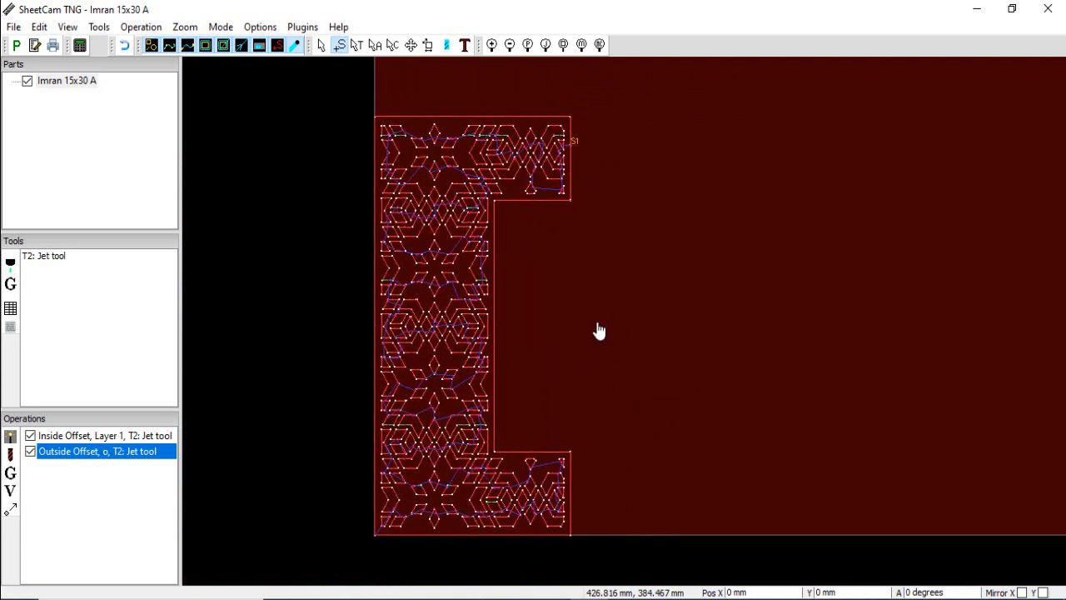